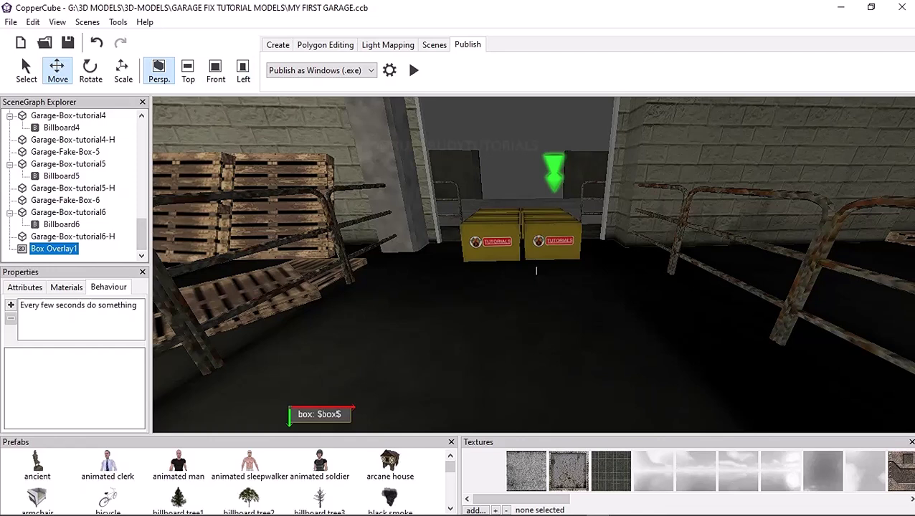
- Add a new 2D overlay and stretch it into a wide bar along the bottom centre of the view
{"action": "left_click", "coordinate": [278, 44]}
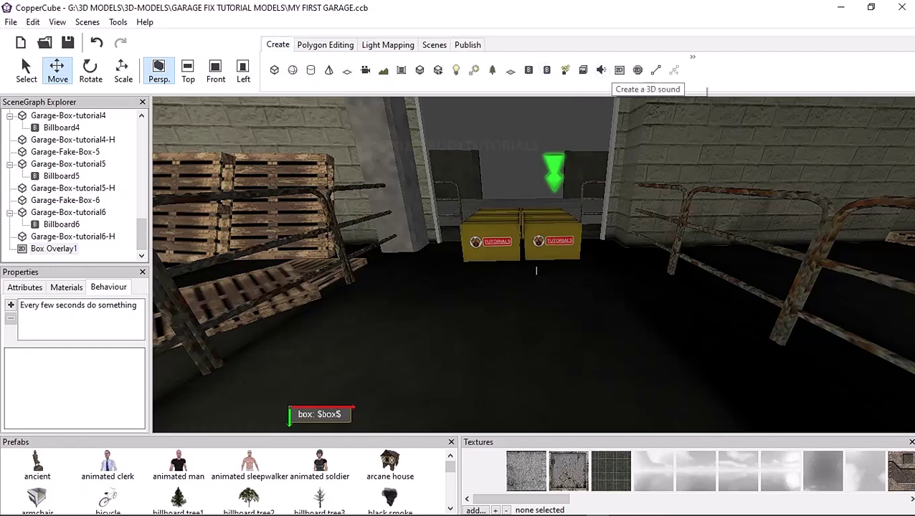
{"action": "left_click", "coordinate": [619, 70]}
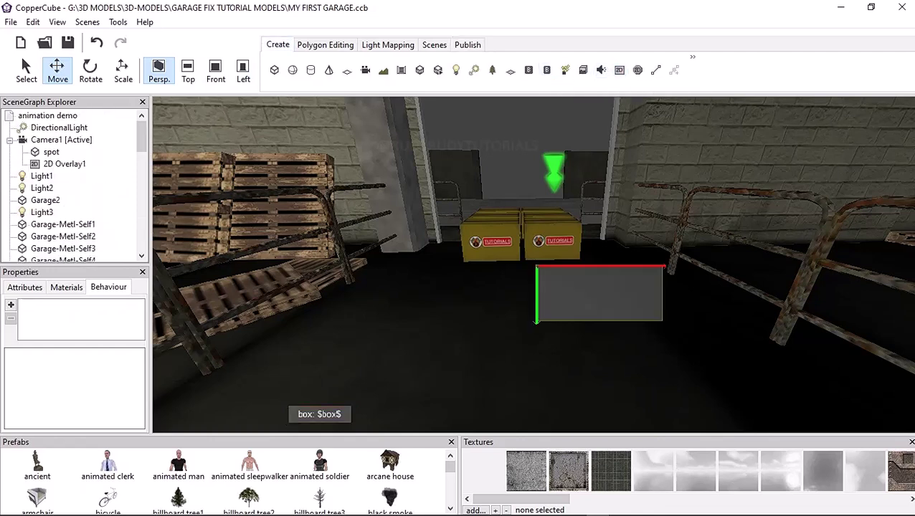
{"action": "left_click_drag", "start_coordinate": [536, 270], "coordinate": [288, 374]}
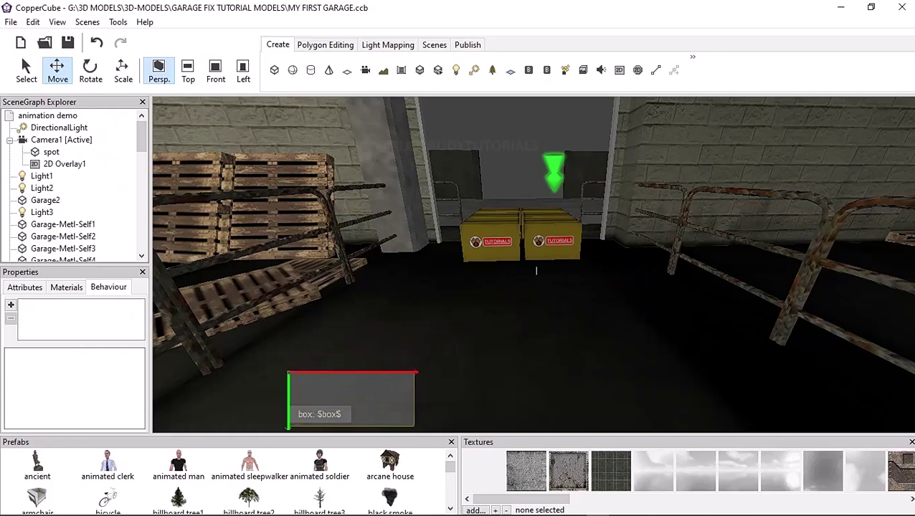
{"action": "key", "text": "r"}
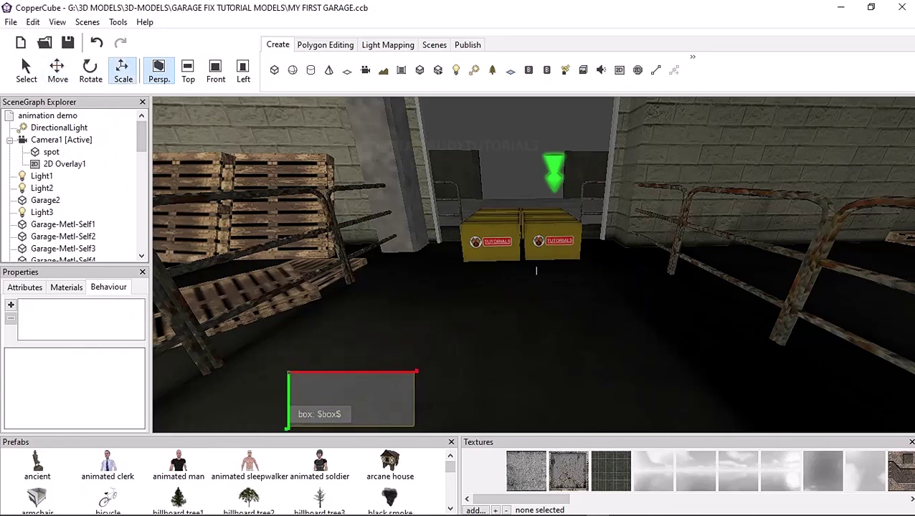
{"action": "mouse_move", "coordinate": [416, 372]}
{"action": "left_mouse_down"}
{"action": "mouse_move", "coordinate": [639, 372]}
{"action": "mouse_move", "coordinate": [567, 371]}
{"action": "left_mouse_up"}
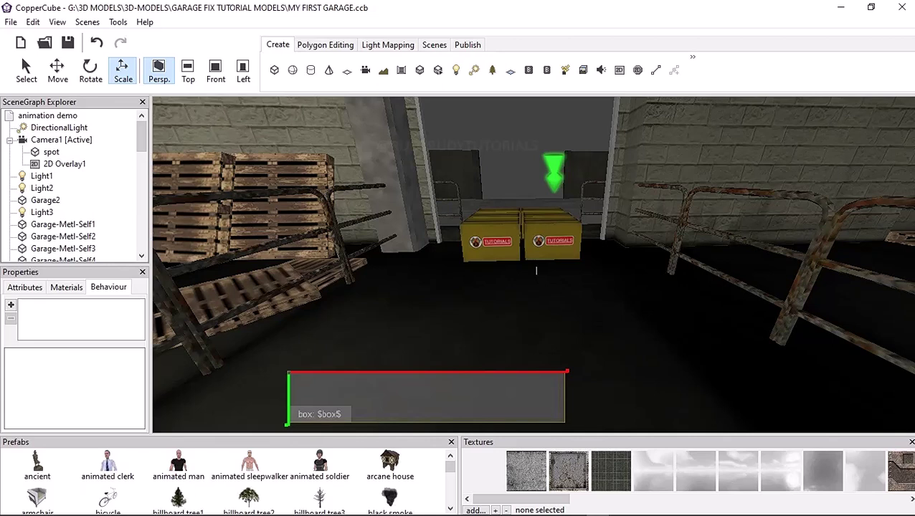
{"action": "left_click", "coordinate": [57, 70]}
{"action": "left_click_drag", "start_coordinate": [430, 398], "coordinate": [543, 406]}
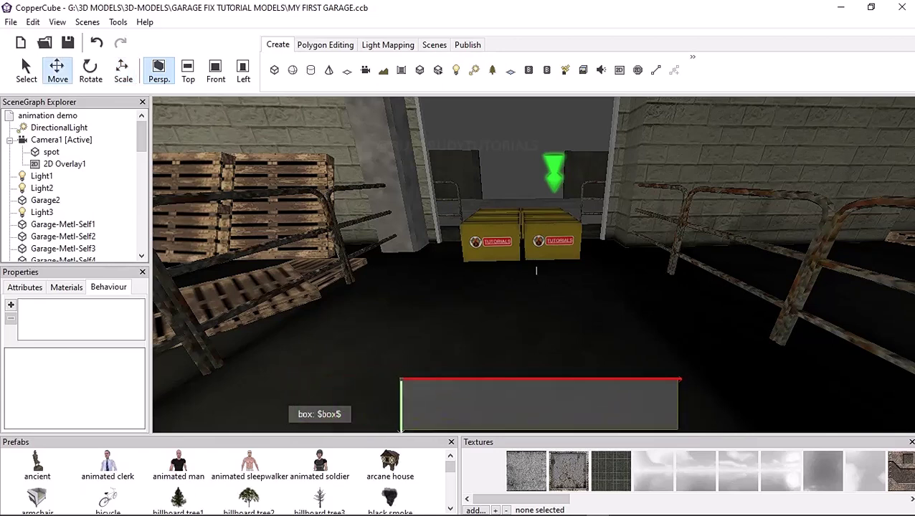
{"action": "left_click_drag", "start_coordinate": [544, 406], "coordinate": [525, 407]}
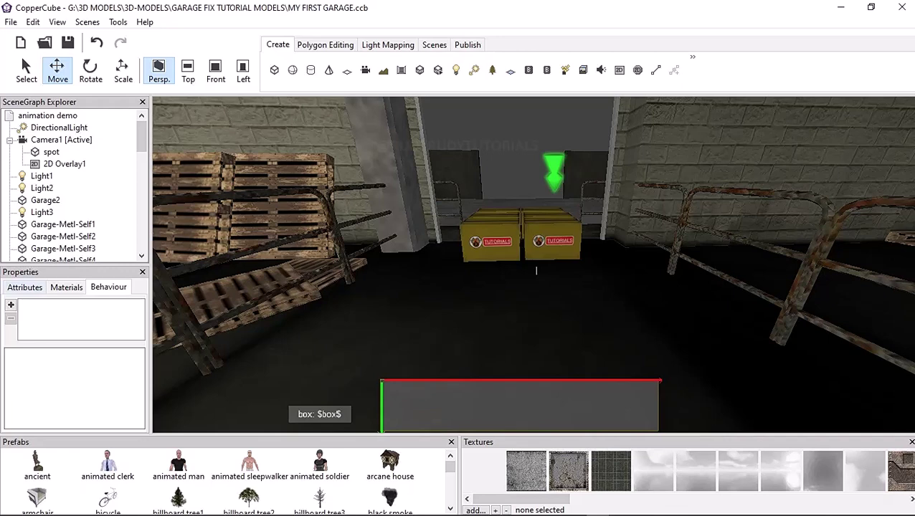
- Turn off the overlay's background fill and give it the Inventory-4.png image
{"action": "left_click", "coordinate": [83, 399]}
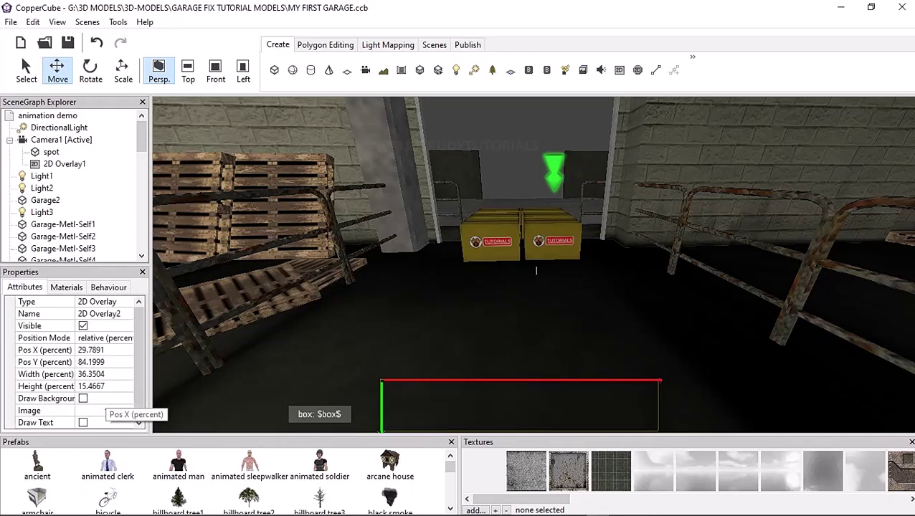
{"action": "scroll", "coordinate": [71, 359], "scroll_direction": "down", "scroll_amount": 1}
{"action": "left_click", "coordinate": [43, 399]}
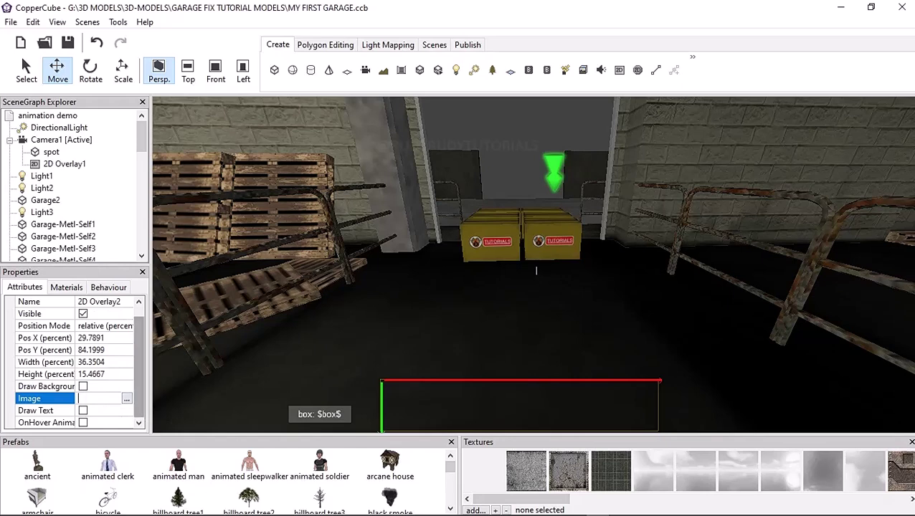
{"action": "left_click", "coordinate": [126, 399]}
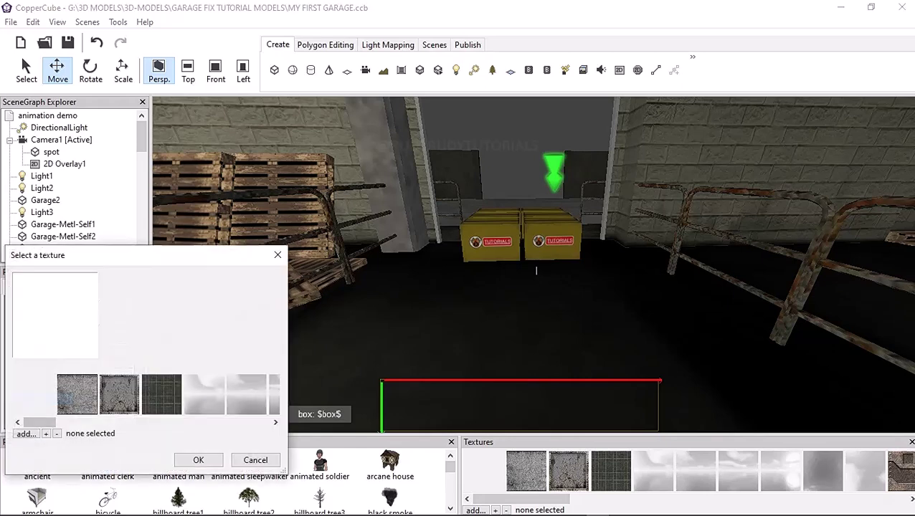
{"action": "left_click_drag", "start_coordinate": [40, 422], "coordinate": [253, 423]}
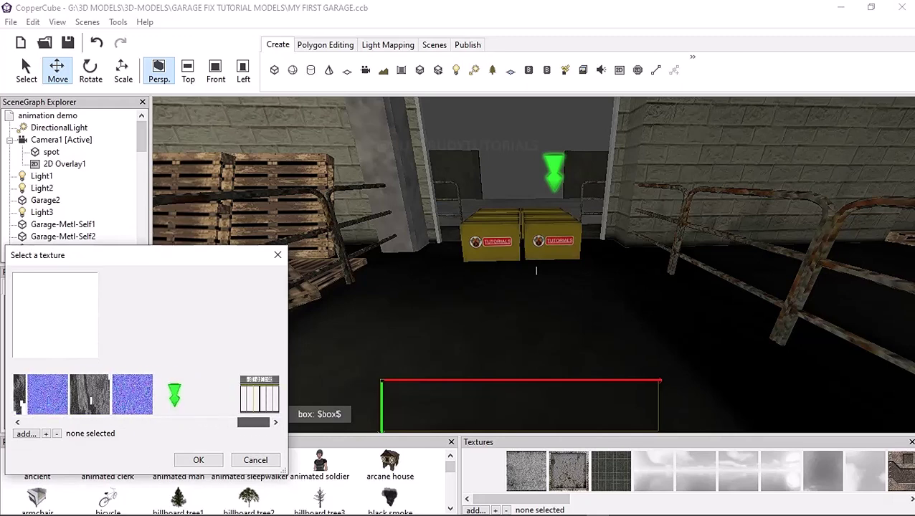
{"action": "left_click_drag", "start_coordinate": [253, 422], "coordinate": [39, 423]}
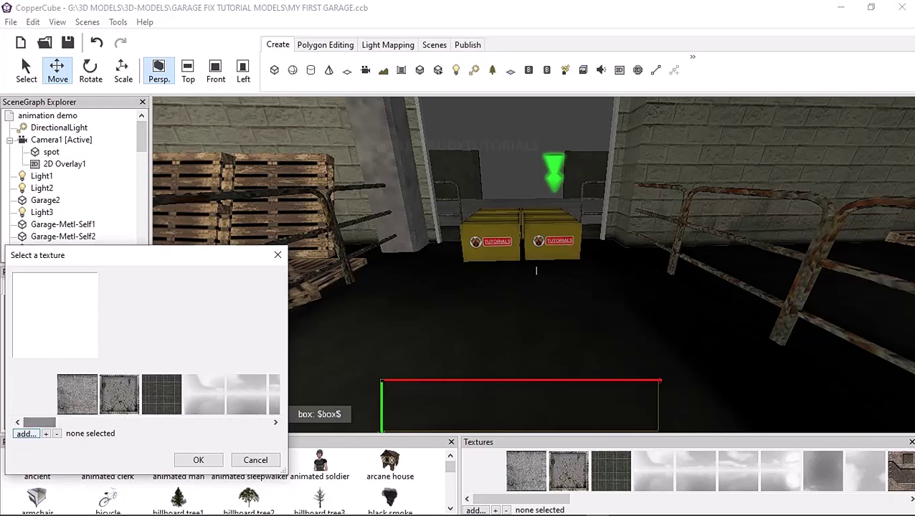
{"action": "left_click", "coordinate": [26, 434]}
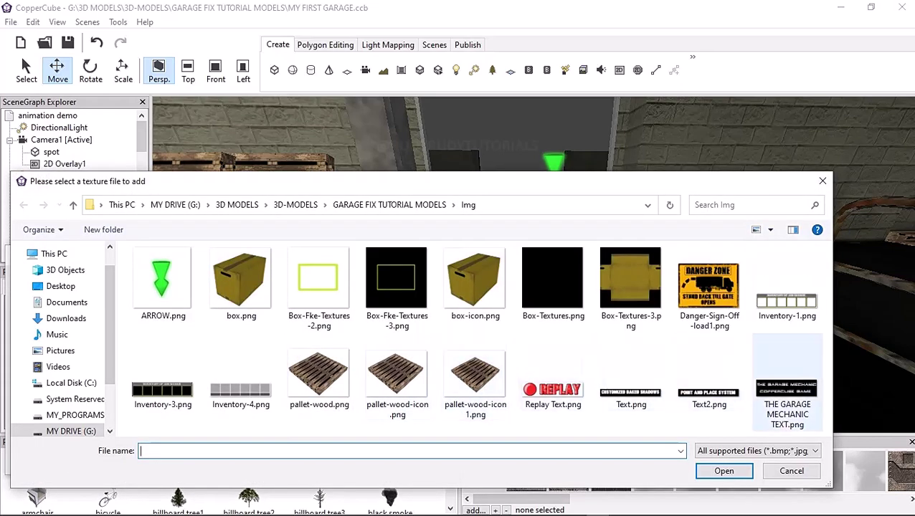
{"action": "left_click", "coordinate": [241, 377]}
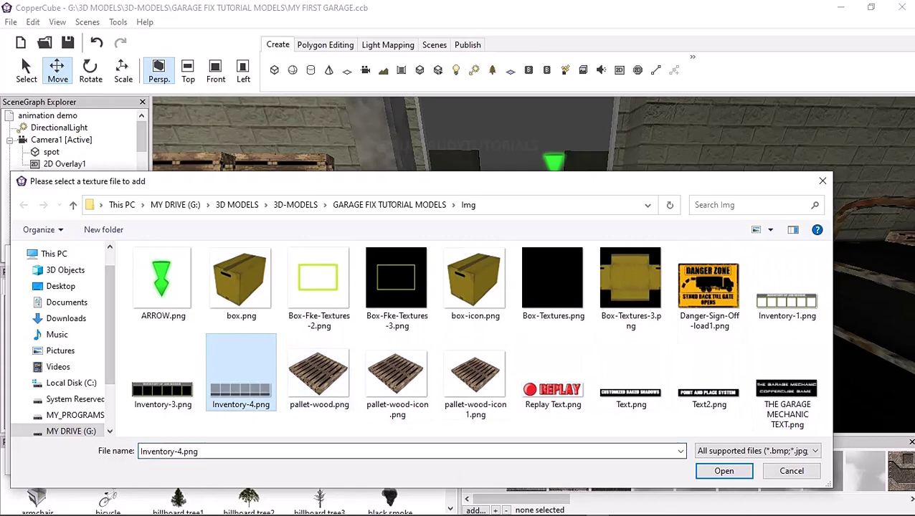
{"action": "left_click", "coordinate": [723, 471]}
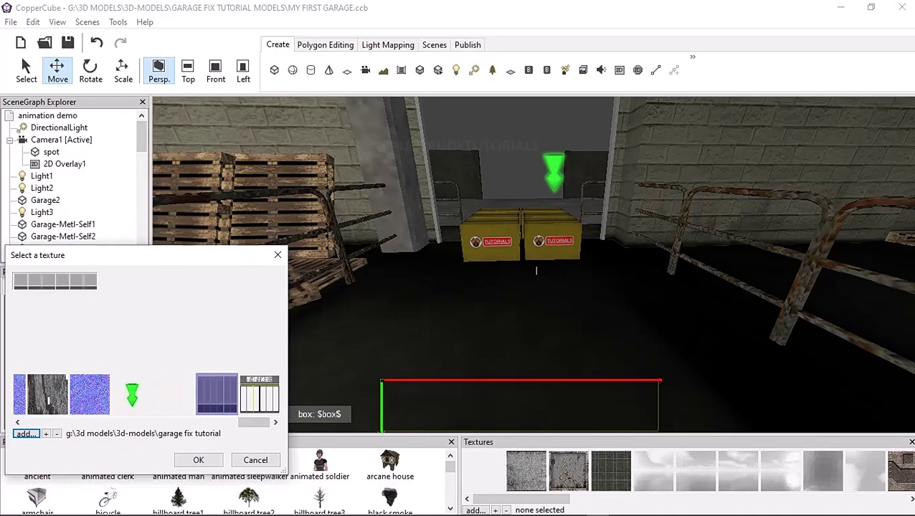
{"action": "left_click", "coordinate": [198, 460]}
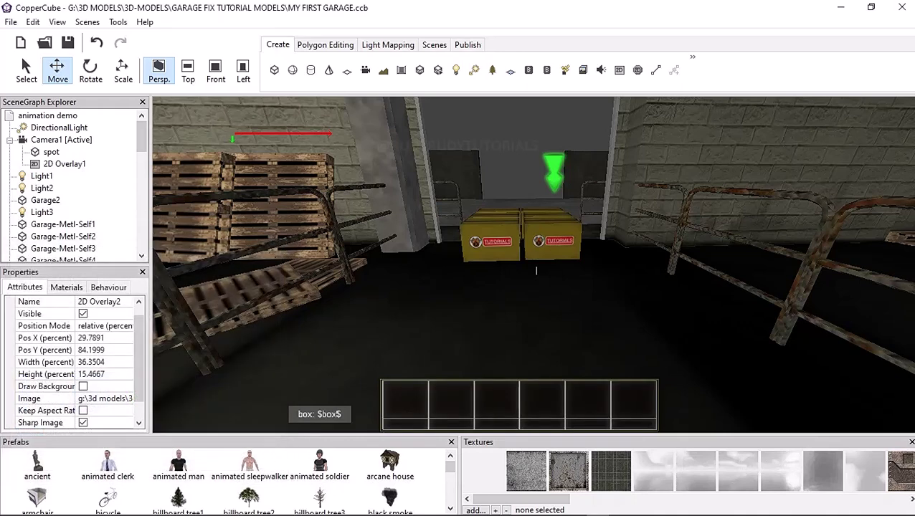
- Shrink Box Overlay1 to 5.42×3.87 percent and move it into the bar's first slot
{"action": "left_click", "coordinate": [319, 414]}
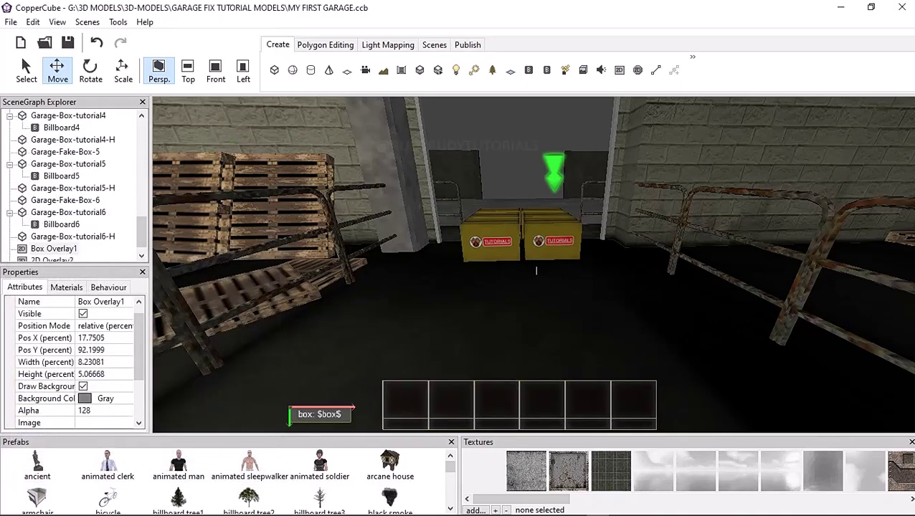
{"action": "left_click_drag", "start_coordinate": [319, 415], "coordinate": [373, 409]}
{"action": "key", "text": "s"}
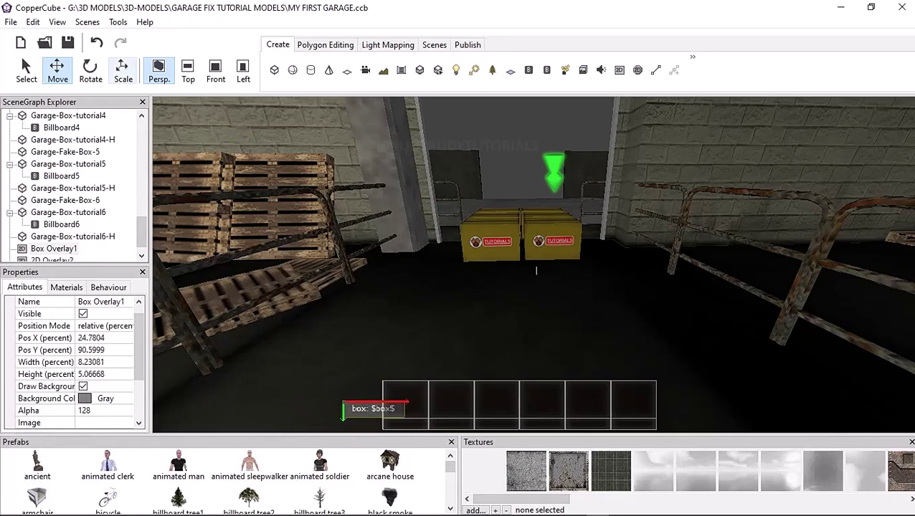
{"action": "mouse_move", "coordinate": [408, 402]}
{"action": "left_mouse_down"}
{"action": "mouse_move", "coordinate": [376, 406]}
{"action": "mouse_move", "coordinate": [384, 401]}
{"action": "left_mouse_up"}
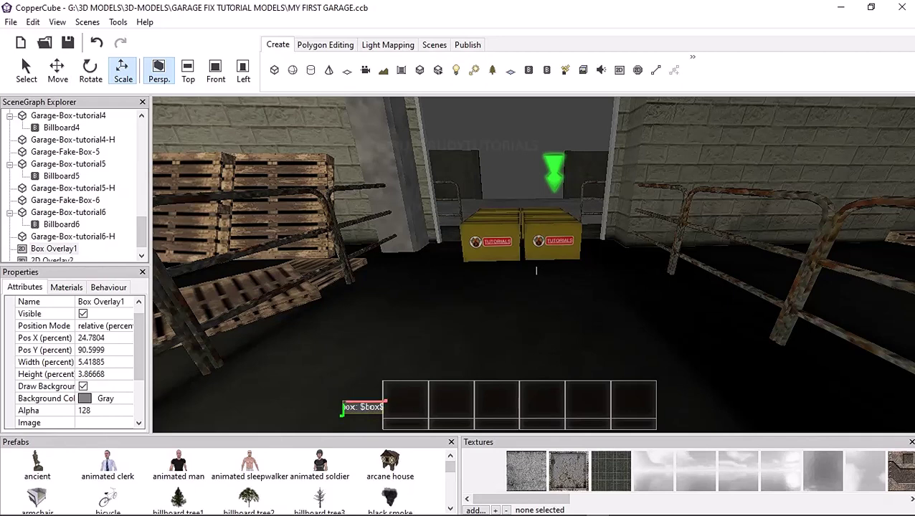
{"action": "key", "text": "w"}
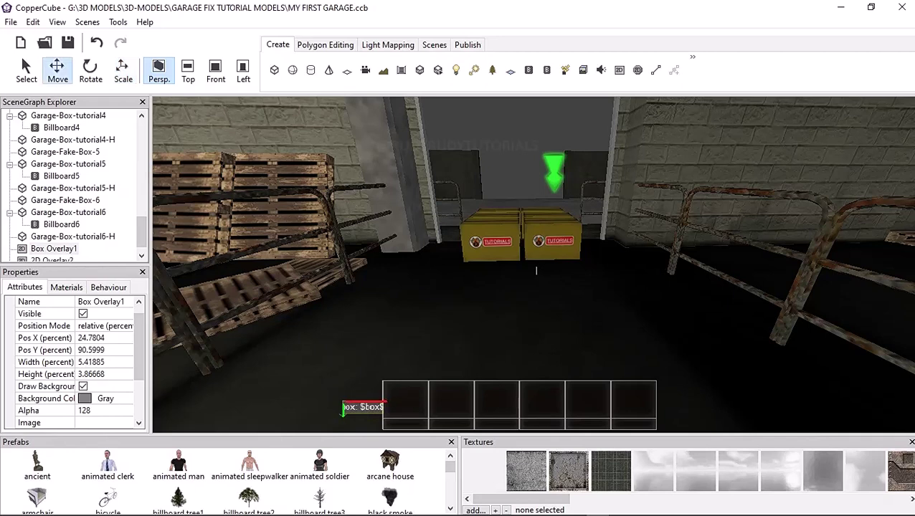
{"action": "left_click_drag", "start_coordinate": [345, 407], "coordinate": [383, 429]}
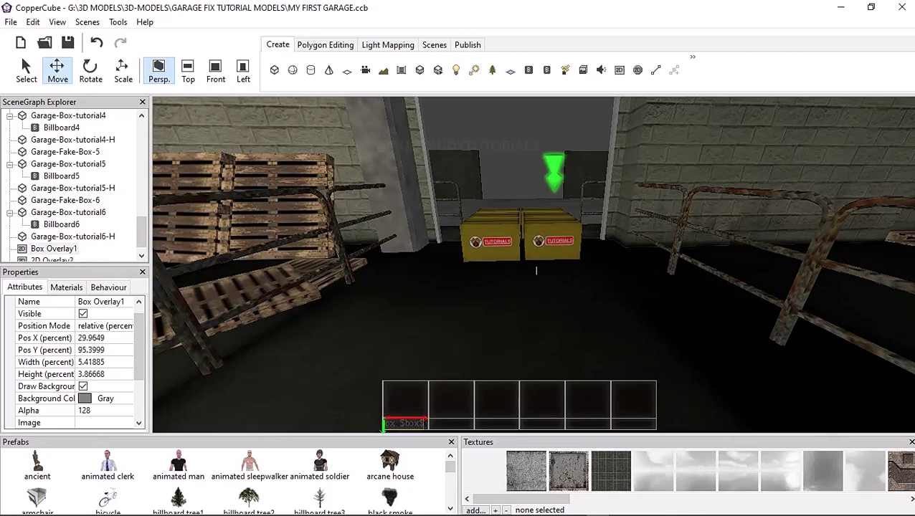
- Clone Box Overlay1 into Box Overlay2, undoing an accidental deletion of the original
{"action": "scroll", "coordinate": [72, 215], "scroll_direction": "down", "scroll_amount": 1}
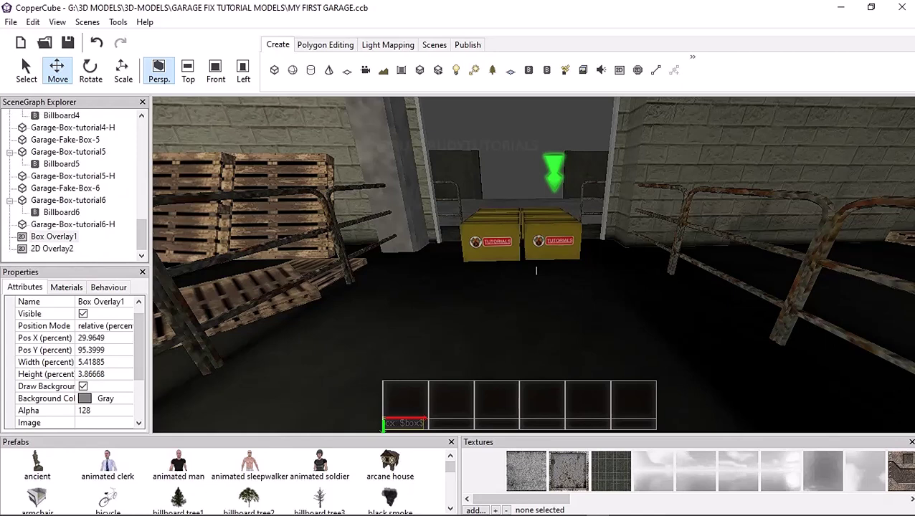
{"action": "right_click", "coordinate": [61, 238]}
{"action": "left_click", "coordinate": [93, 247]}
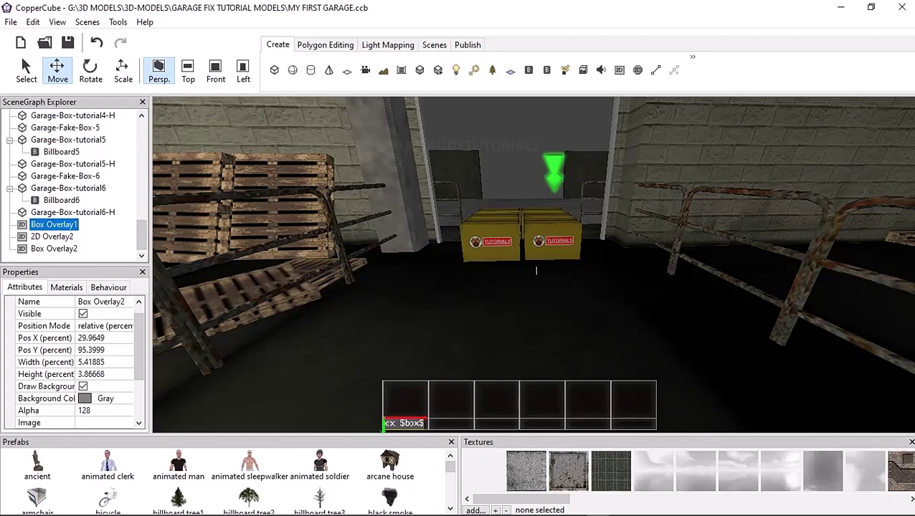
{"action": "right_click", "coordinate": [56, 226]}
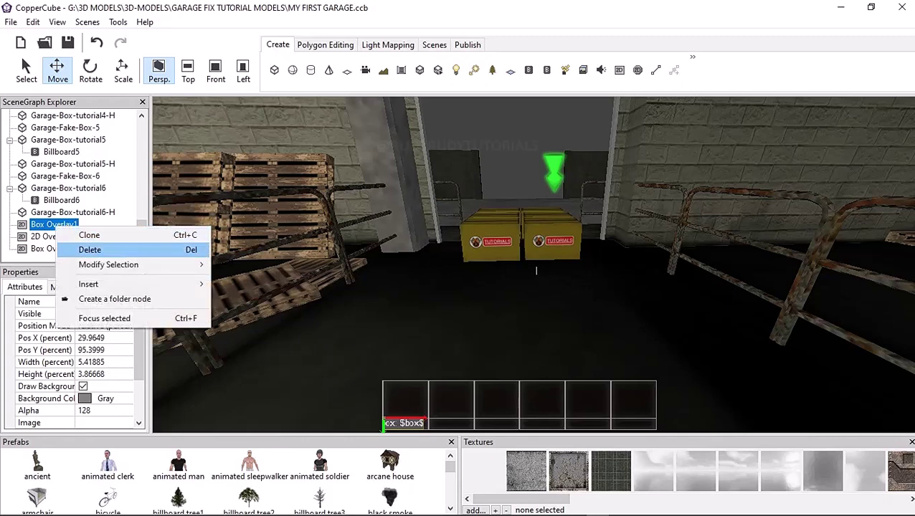
{"action": "left_click", "coordinate": [90, 250]}
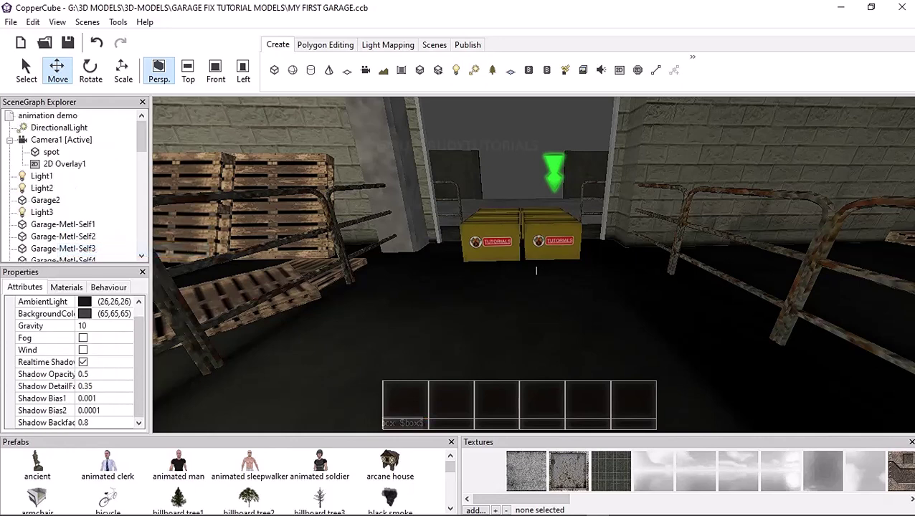
{"action": "key", "text": "ctrl+z"}
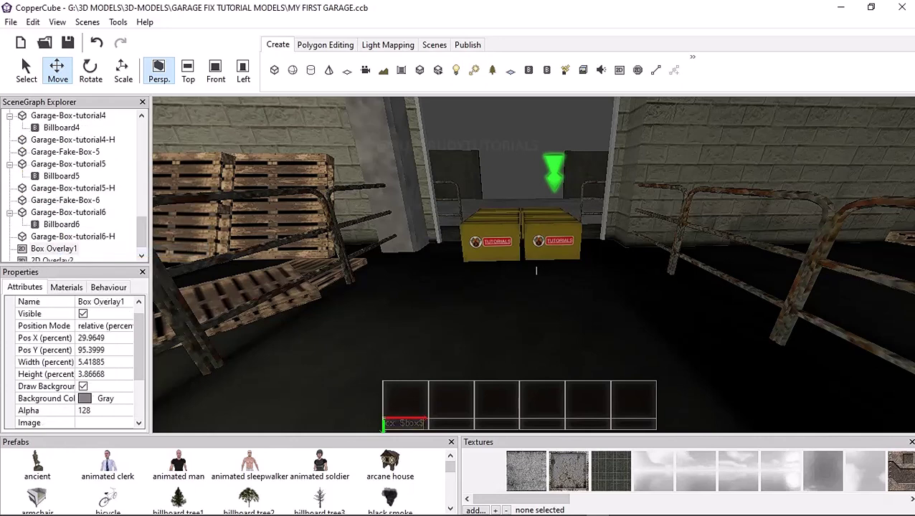
{"action": "left_click", "coordinate": [97, 42]}
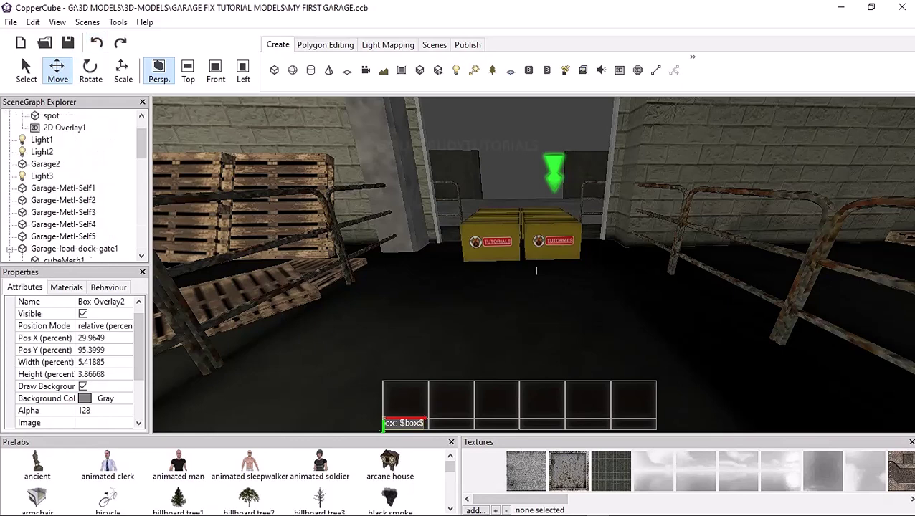
- Move Box Overlay2 to 25.57×93.60 percent, just left of the inventory bar
{"action": "left_click", "coordinate": [54, 224]}
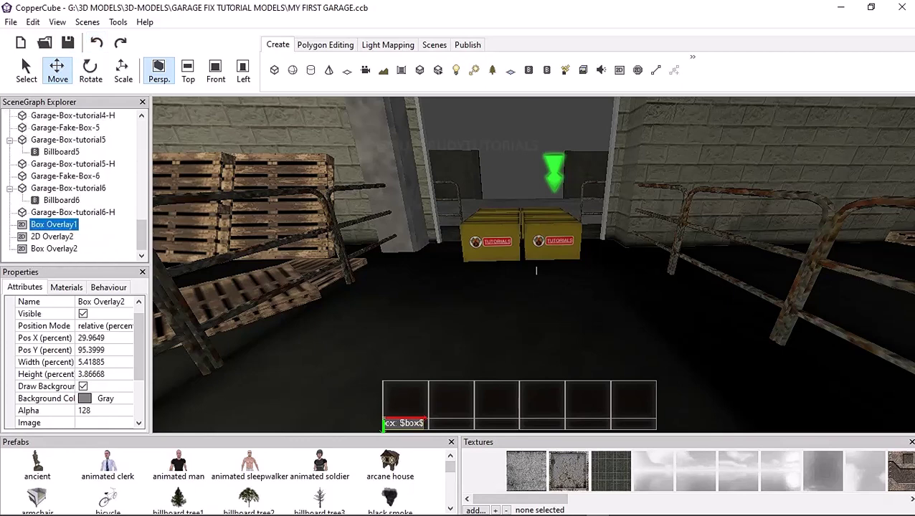
{"action": "left_click", "coordinate": [54, 249]}
{"action": "left_click", "coordinate": [54, 224]}
{"action": "left_click", "coordinate": [54, 249]}
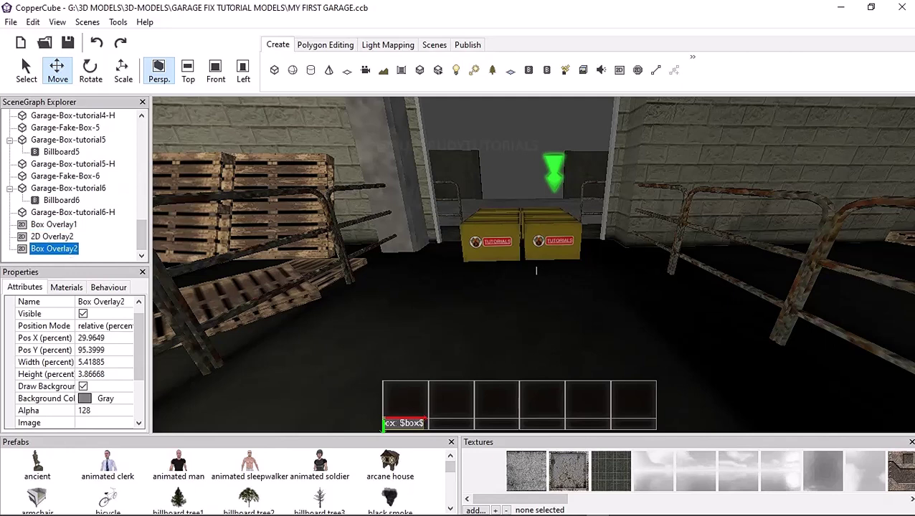
{"action": "left_click_drag", "start_coordinate": [404, 423], "coordinate": [347, 416]}
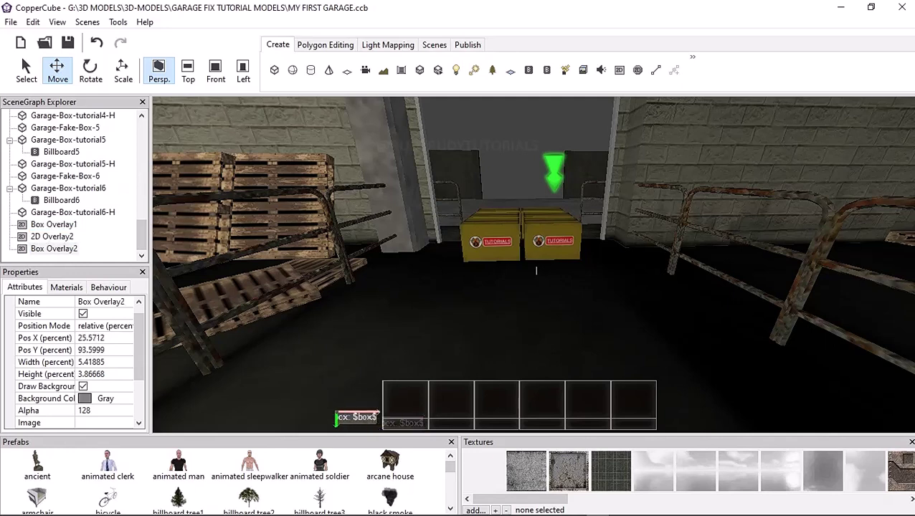
{"action": "left_click", "coordinate": [404, 424]}
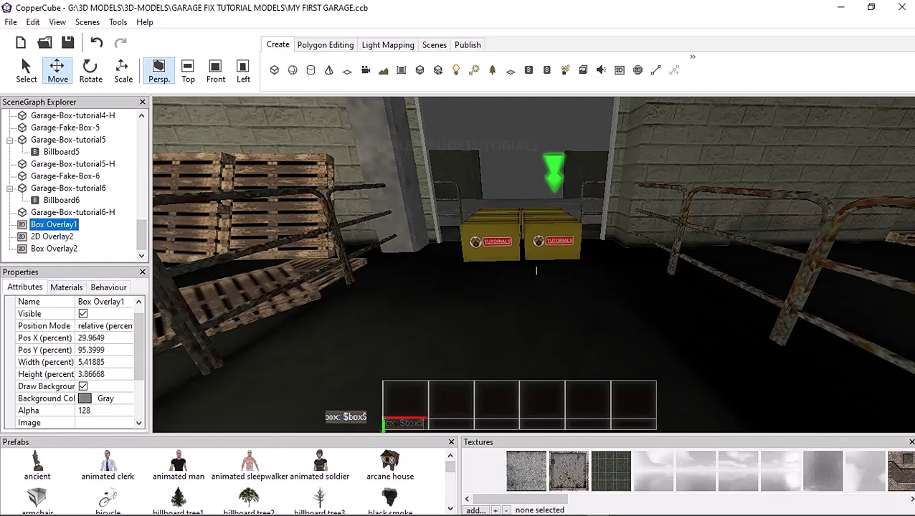
{"action": "right_click", "coordinate": [56, 223]}
- Delete Box Overlay1 and move Box Overlay2 under the bar's left end at 30.23×95.60 percent
{"action": "left_click", "coordinate": [86, 245]}
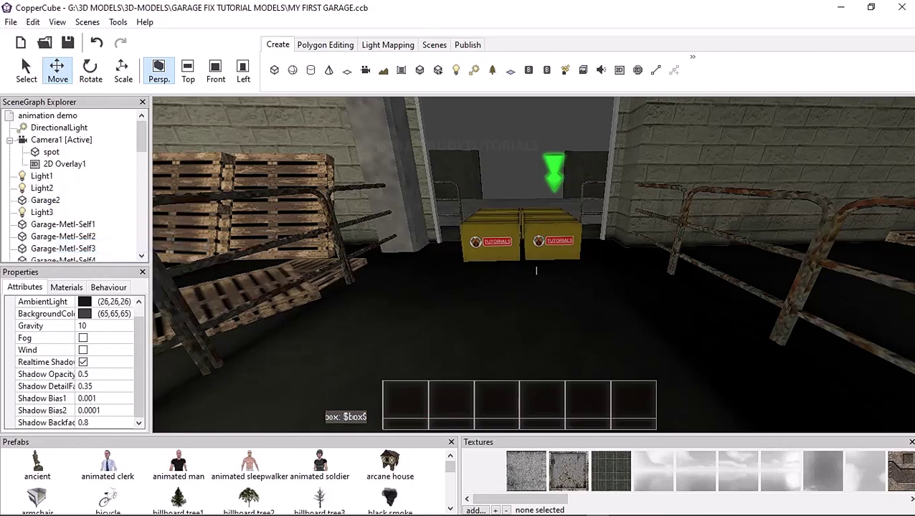
{"action": "left_click", "coordinate": [347, 417]}
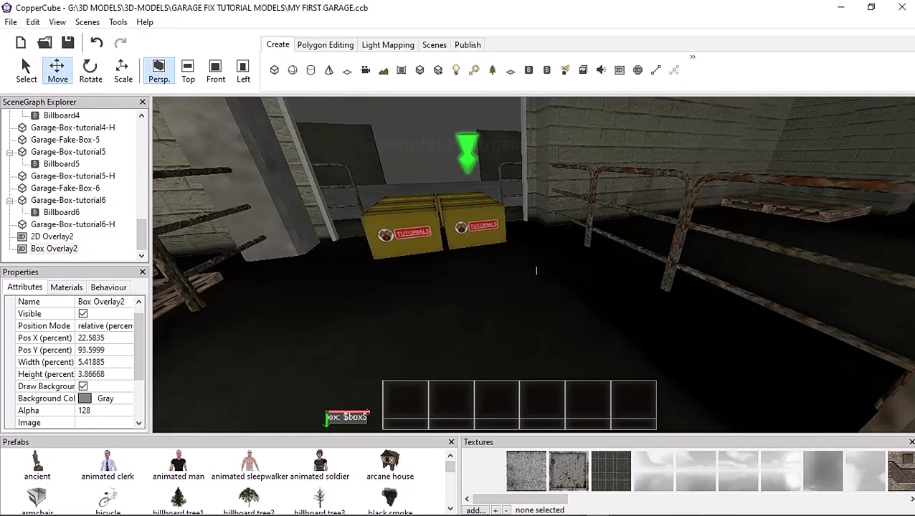
{"action": "left_click_drag", "start_coordinate": [346, 416], "coordinate": [427, 421]}
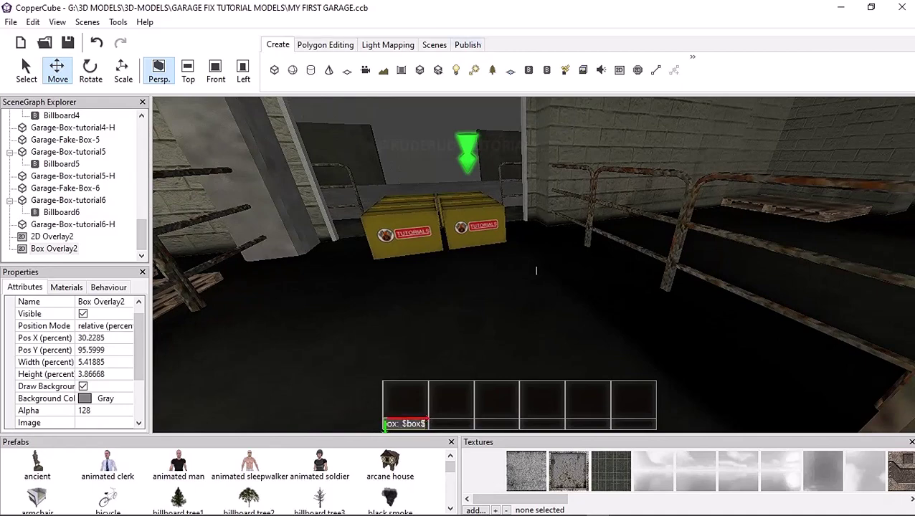
- Test-run the scene in the player, confirming the bar reads 'box: 0', then exit
{"action": "left_click", "coordinate": [468, 44]}
{"action": "left_click", "coordinate": [413, 70]}
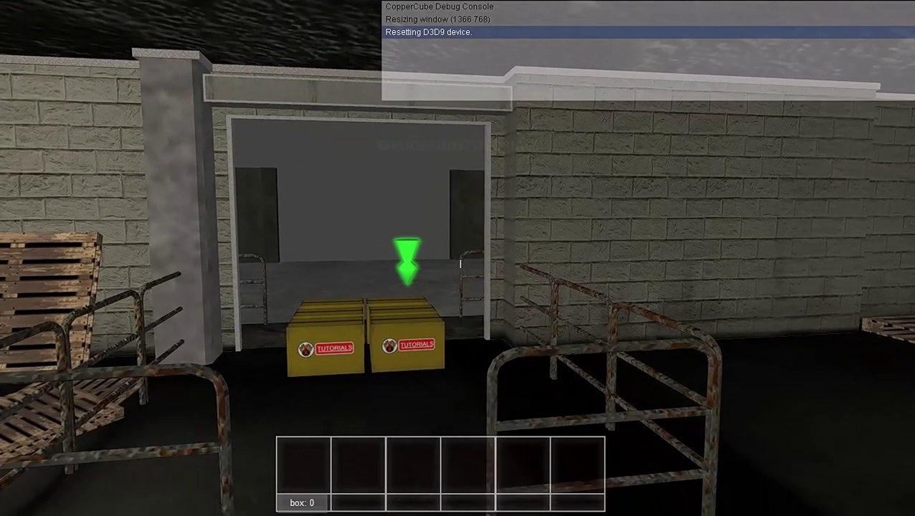
{"action": "key", "text": "Escape"}
{"action": "key", "text": "r"}
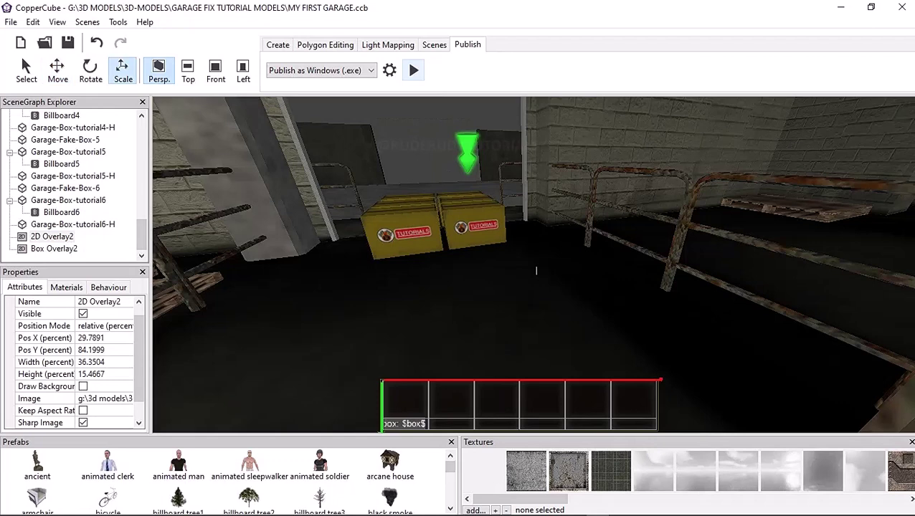
- Resize the inventory bar to 36.17×14.07 percent and reposition it at 29.61×85.40 percent
{"action": "key", "text": "Down"}
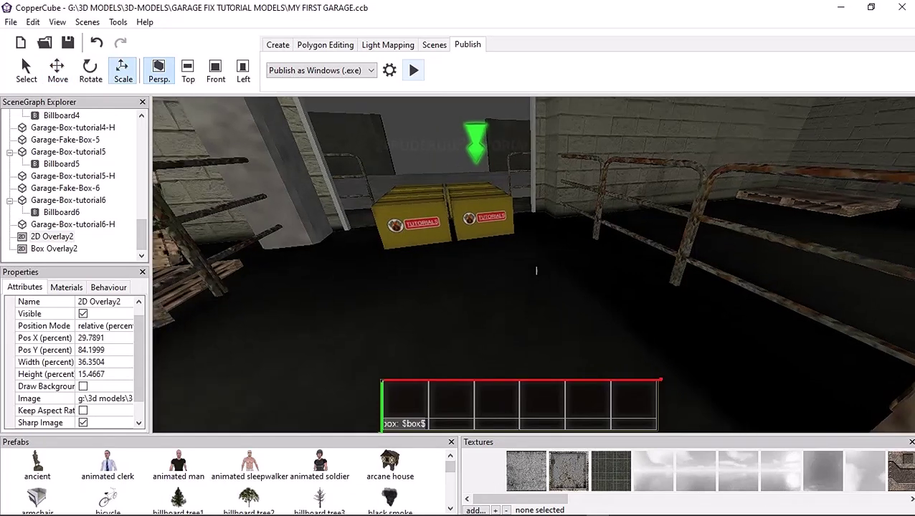
{"action": "key", "text": "Up"}
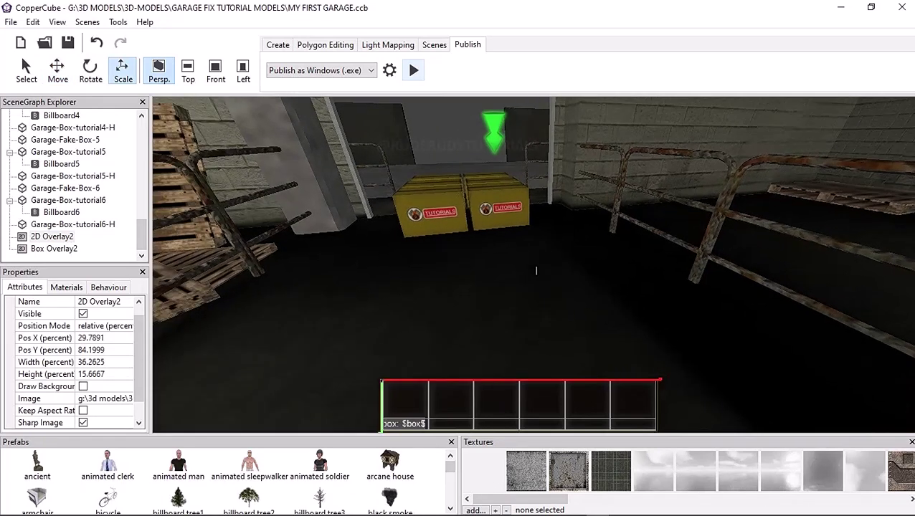
{"action": "key", "text": "Up"}
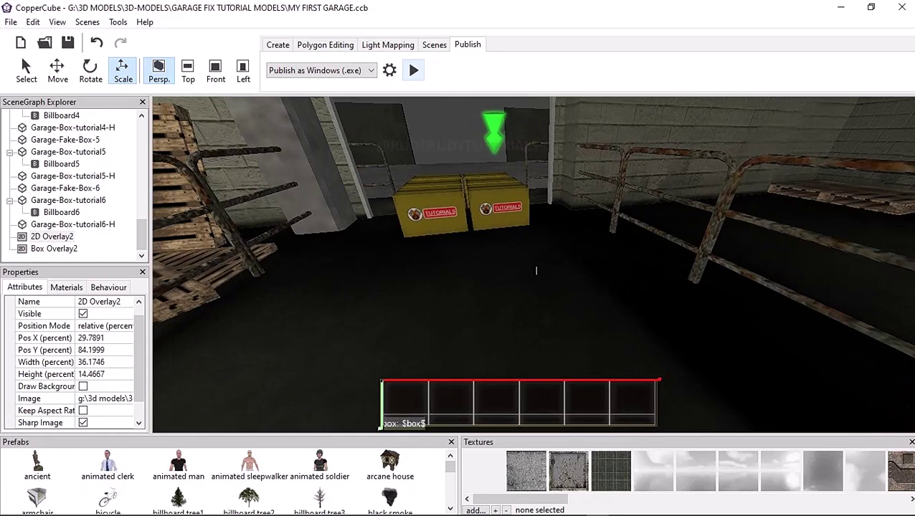
{"action": "left_click", "coordinate": [57, 70]}
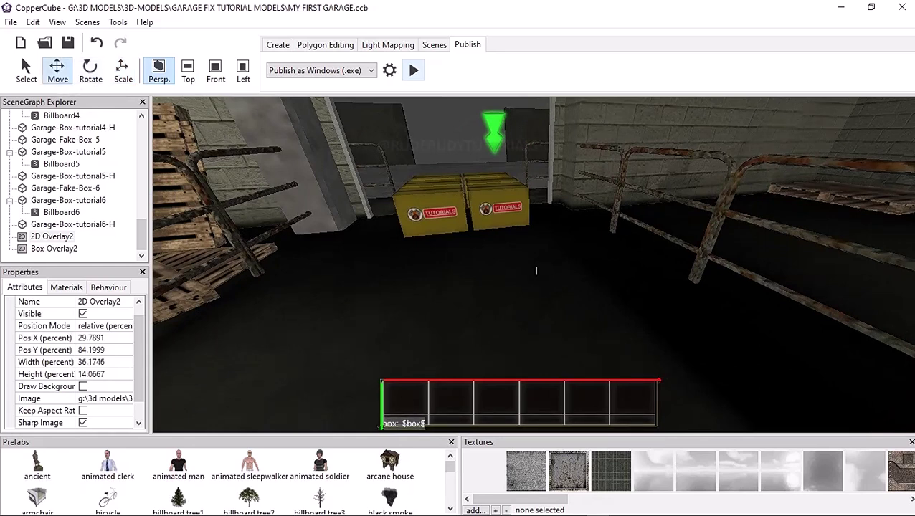
{"action": "key", "text": "Down"}
{"action": "key", "text": "Down"}
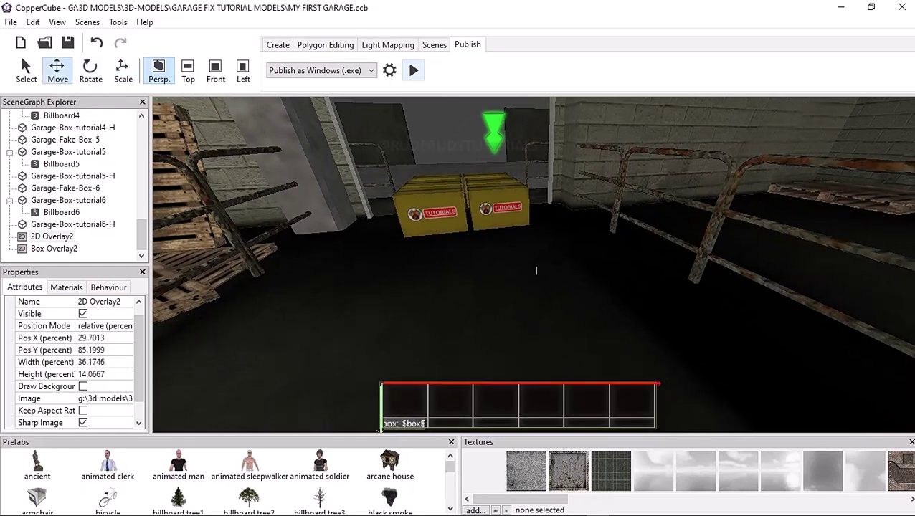
{"action": "key", "text": "Up"}
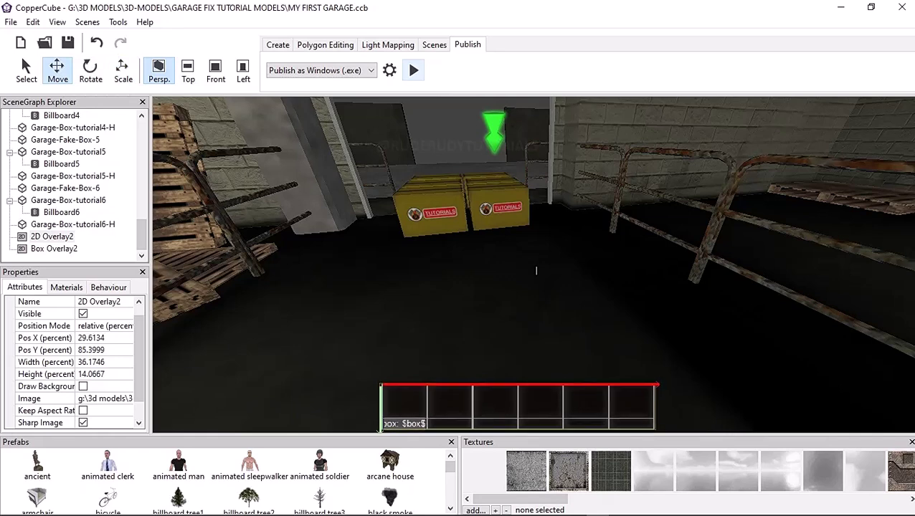
{"action": "key", "text": "Down"}
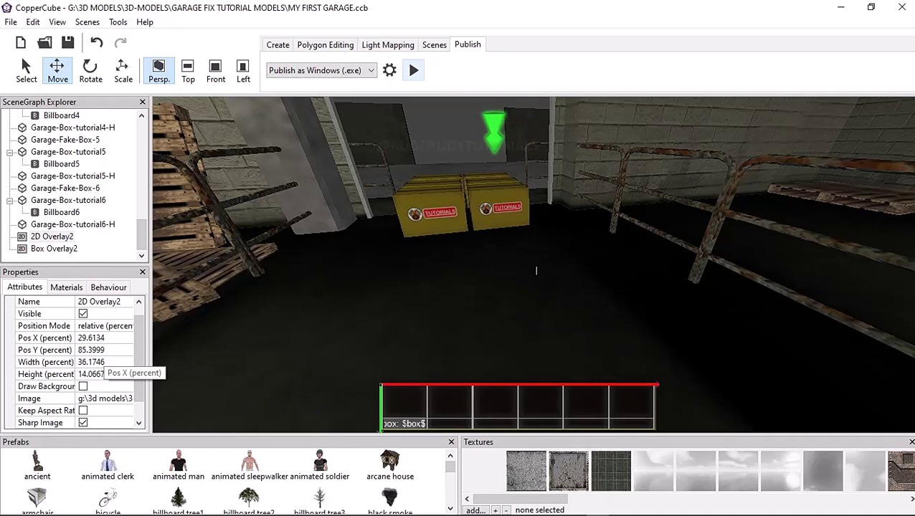
- Turn off Box Overlay2's grey background and preview the game with F5 to check the bar
{"action": "left_click", "coordinate": [54, 248]}
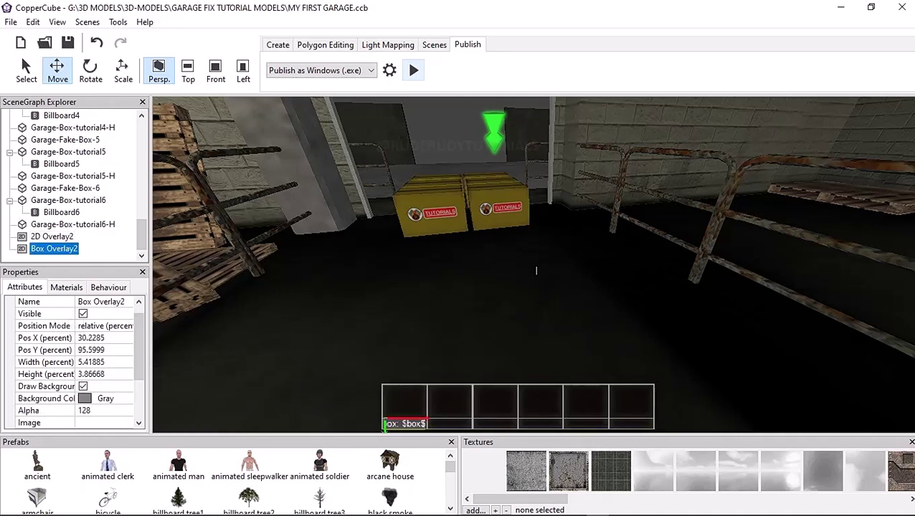
{"action": "left_click", "coordinate": [83, 387]}
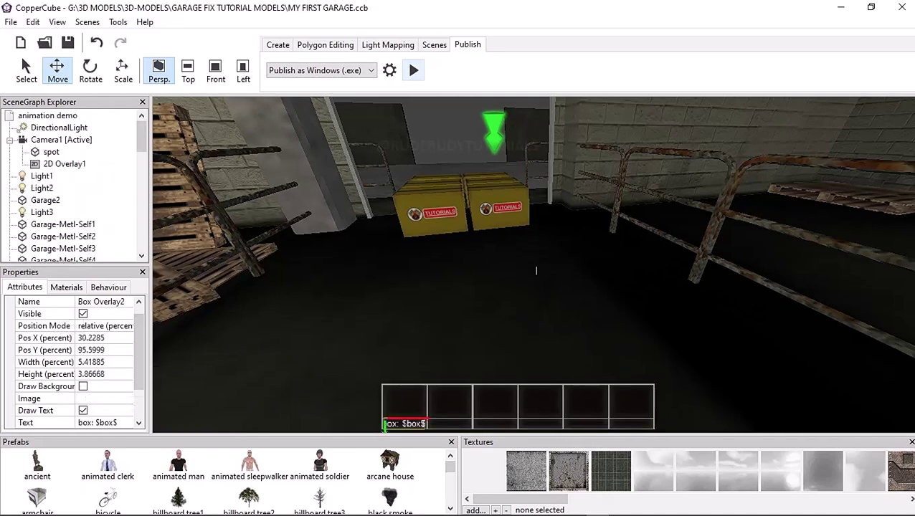
{"action": "key", "text": "F5"}
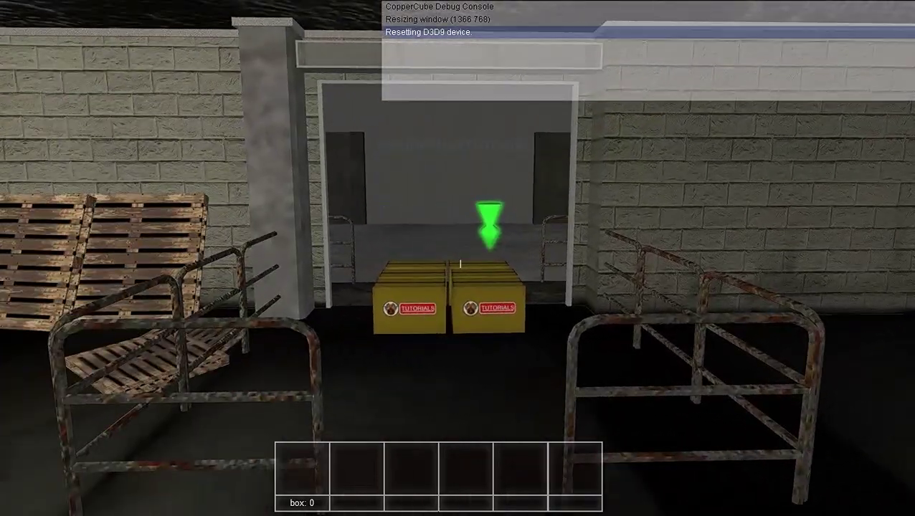
{"action": "key", "text": "Escape"}
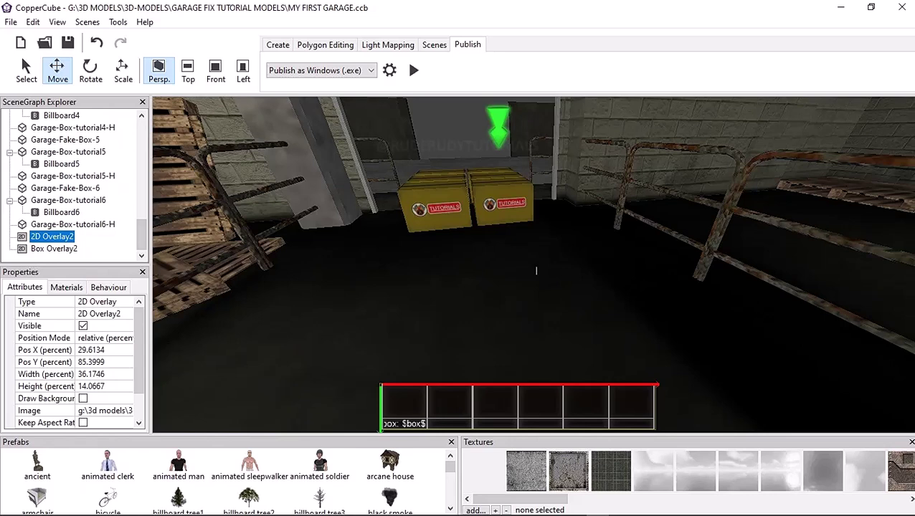
- Toggle selection between Box Overlay2 and 2D Overlay2, then bring up the Create tools
{"action": "key", "text": "Down"}
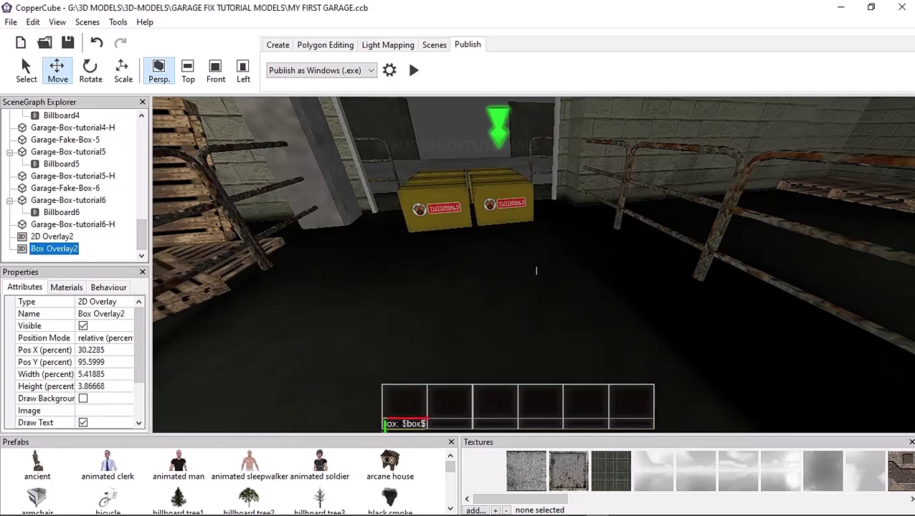
{"action": "key", "text": "Up"}
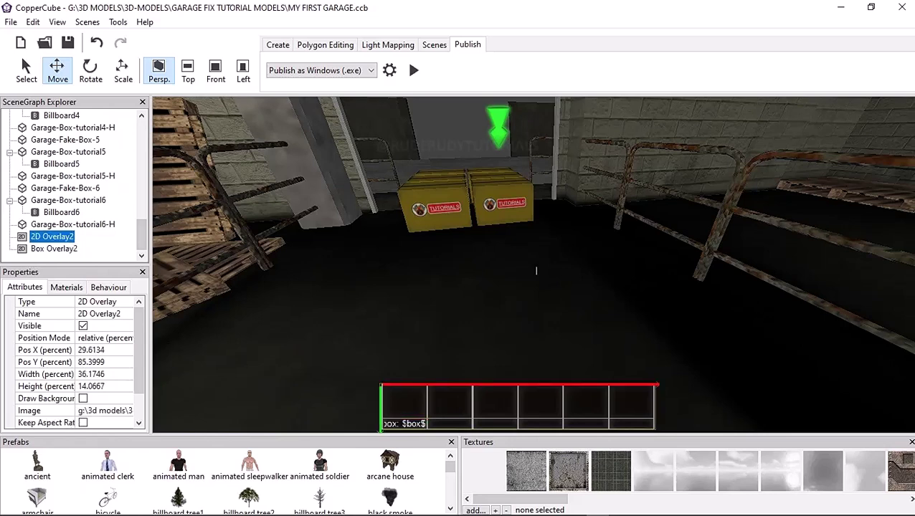
{"action": "key", "text": "Down"}
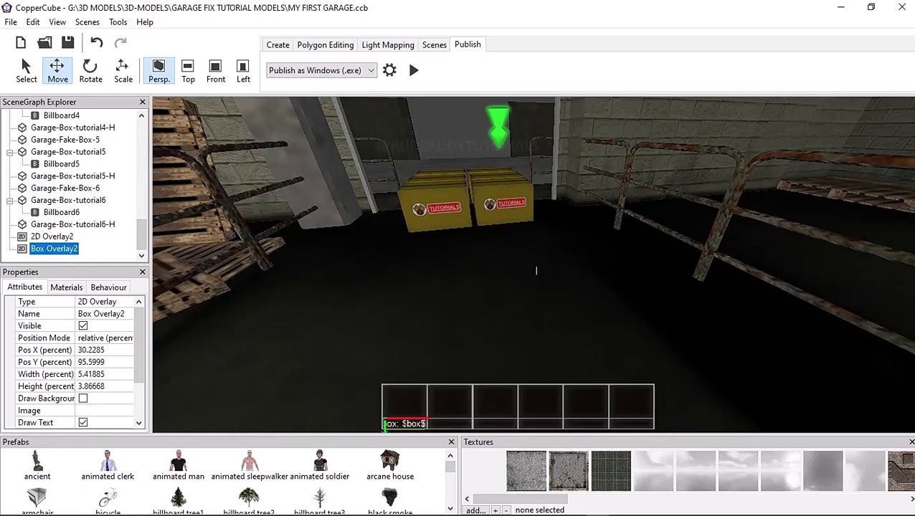
{"action": "left_click", "coordinate": [279, 44]}
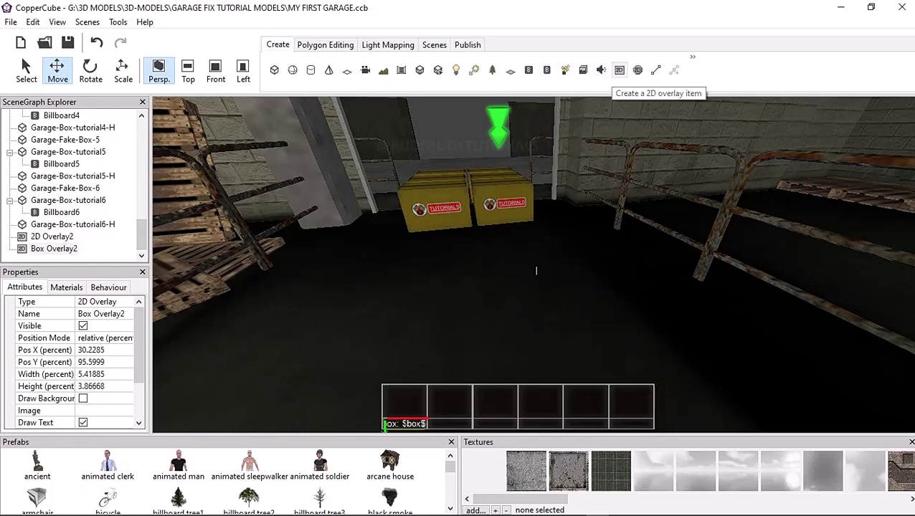
- Add a new 2D Overlay3 and shrink it to roughly slot width near the first slot
{"action": "left_click", "coordinate": [619, 70]}
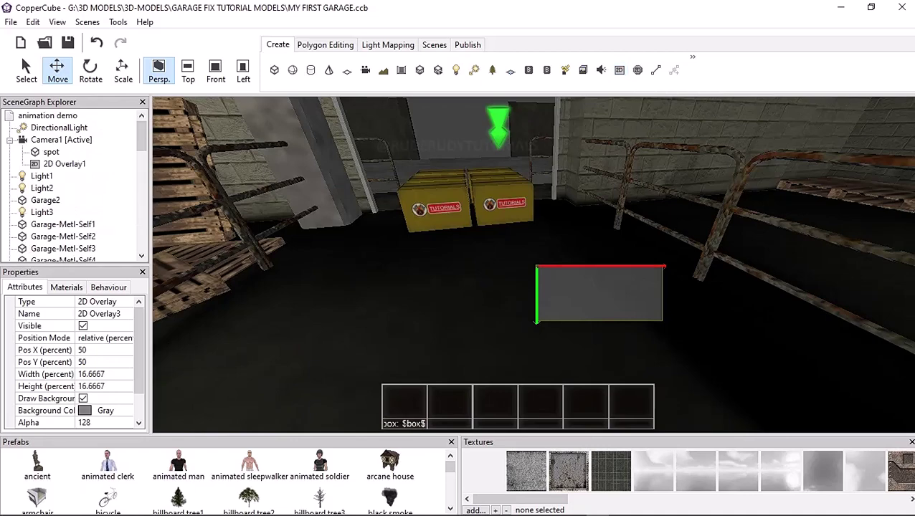
{"action": "key", "text": "r"}
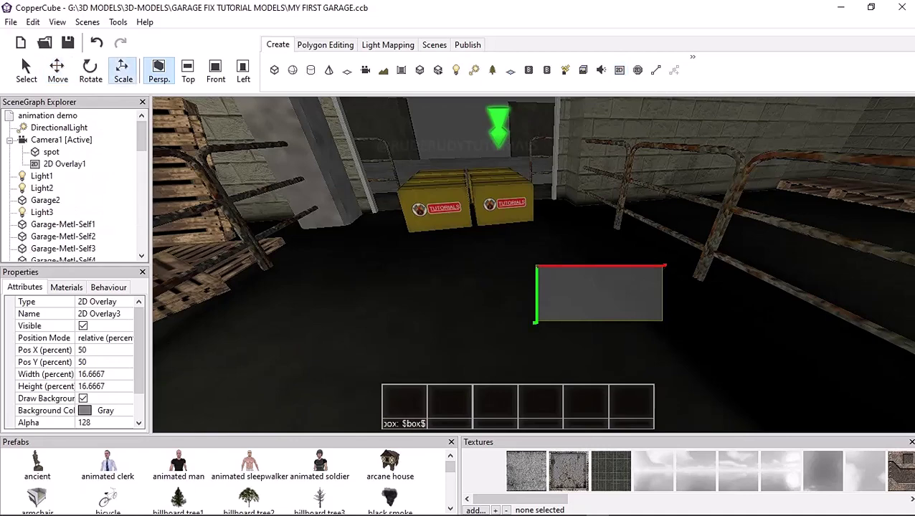
{"action": "left_click_drag", "start_coordinate": [430, 287], "coordinate": [668, 301]}
{"action": "mouse_move", "coordinate": [666, 266]}
{"action": "left_mouse_down"}
{"action": "mouse_move", "coordinate": [572, 266]}
{"action": "mouse_move", "coordinate": [388, 387]}
{"action": "left_mouse_up"}
{"action": "left_click", "coordinate": [57, 70]}
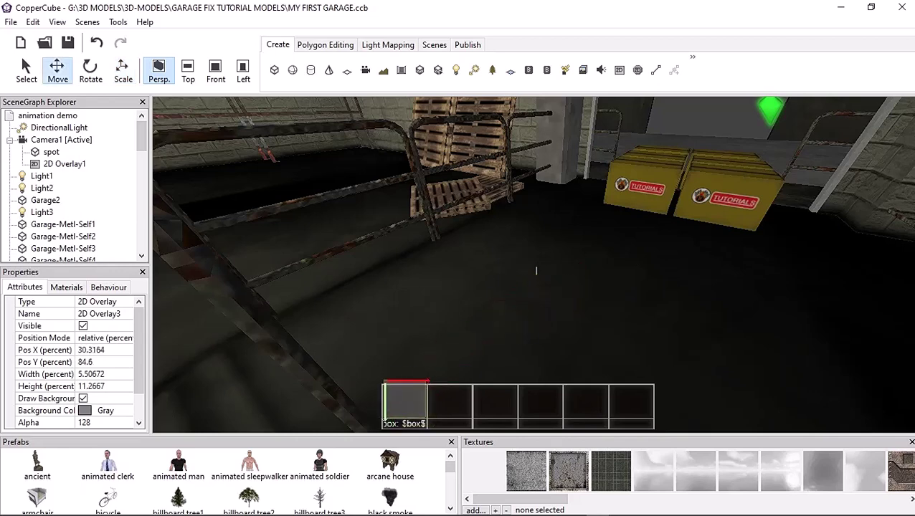
{"action": "left_click_drag", "start_coordinate": [387, 388], "coordinate": [384, 385]}
- Fine-tune 2D Overlay3 to 5.59×10.47 percent at 30.14×85.2 percent, filling the first slot
{"action": "left_click", "coordinate": [123, 72]}
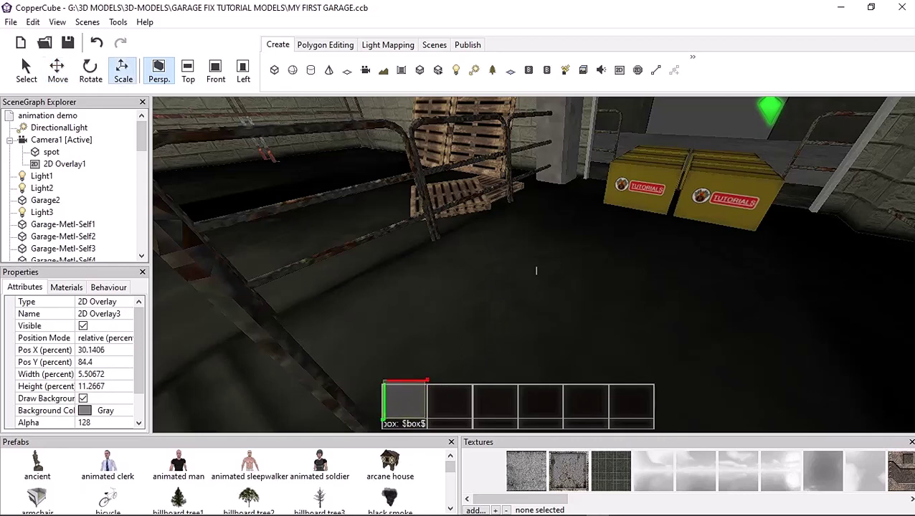
{"action": "left_click_drag", "start_coordinate": [428, 381], "coordinate": [429, 381]}
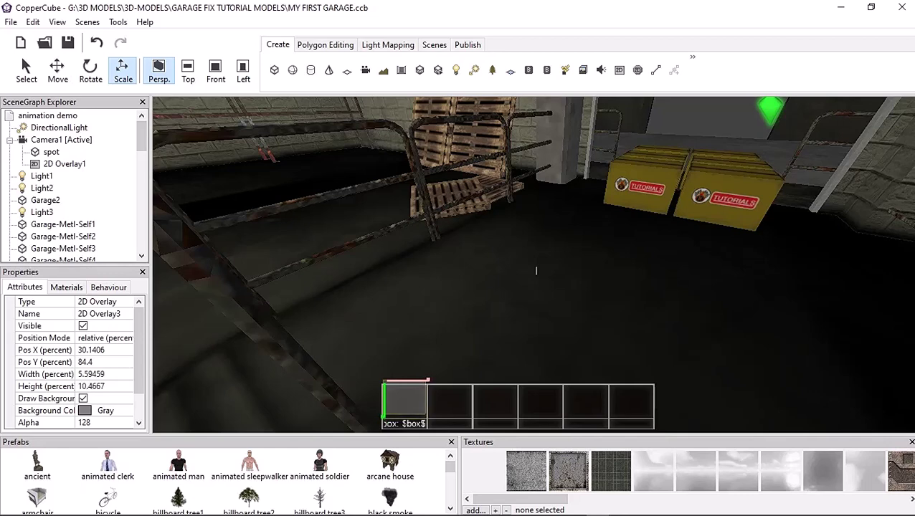
{"action": "key", "text": "w"}
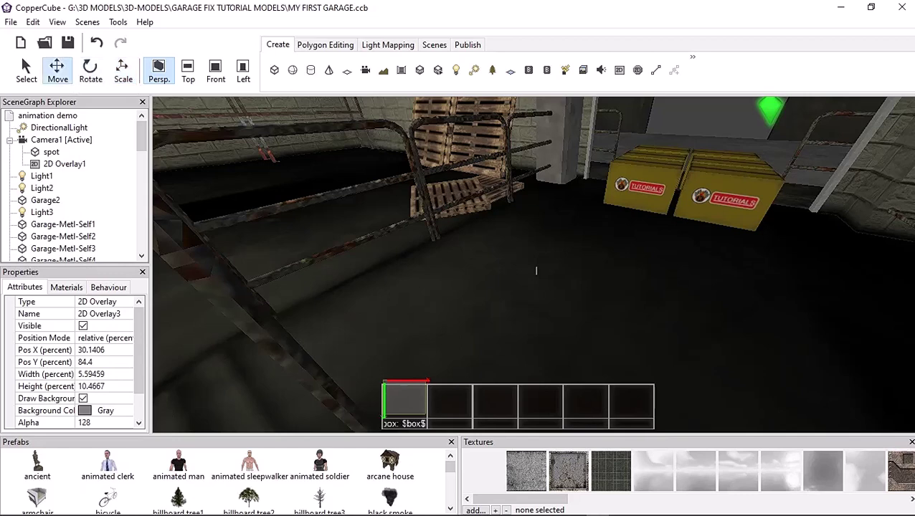
{"action": "right_click_drag", "start_coordinate": [536, 270], "coordinate": [536, 270]}
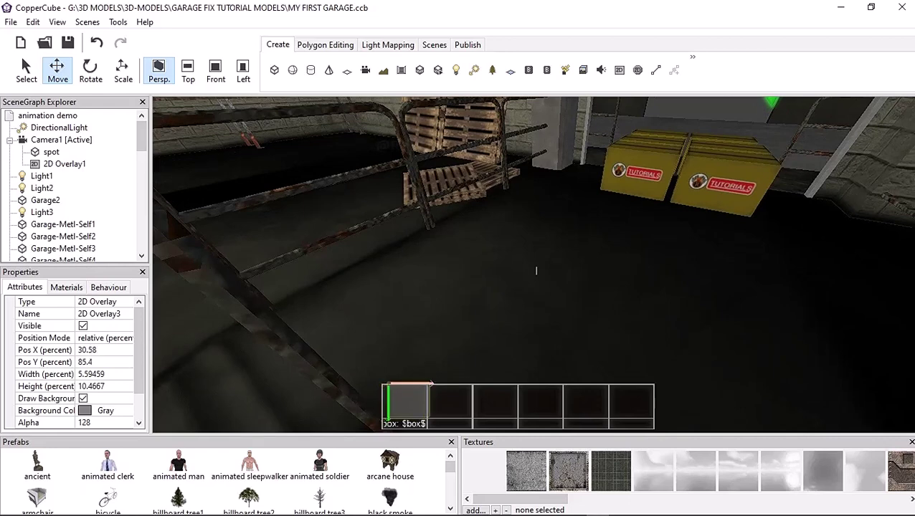
{"action": "key", "text": "Left"}
{"action": "key", "text": "Down"}
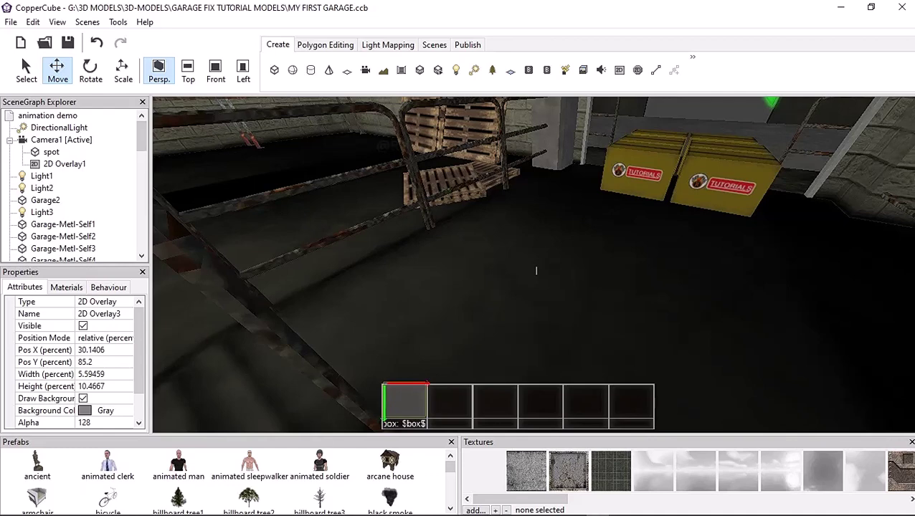
- Turn off 2D Overlay3's grey background and set its image to box.png
{"action": "scroll", "coordinate": [82, 362], "scroll_direction": "down", "scroll_amount": 1}
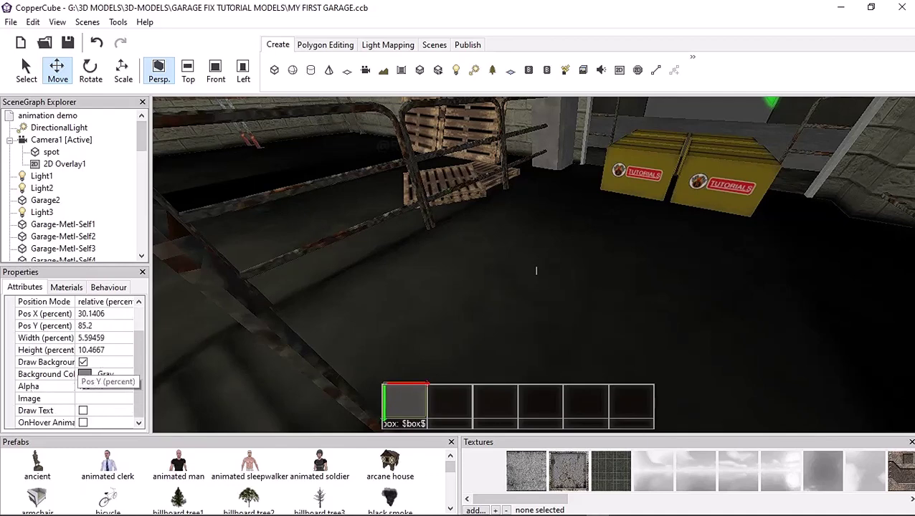
{"action": "left_click", "coordinate": [82, 362]}
{"action": "left_click", "coordinate": [108, 398]}
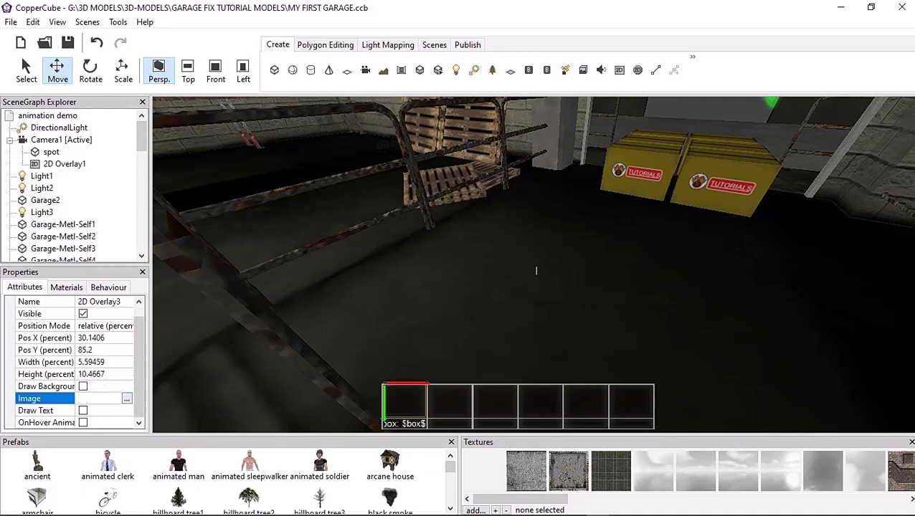
{"action": "left_click", "coordinate": [126, 398]}
{"action": "left_click", "coordinate": [27, 433]}
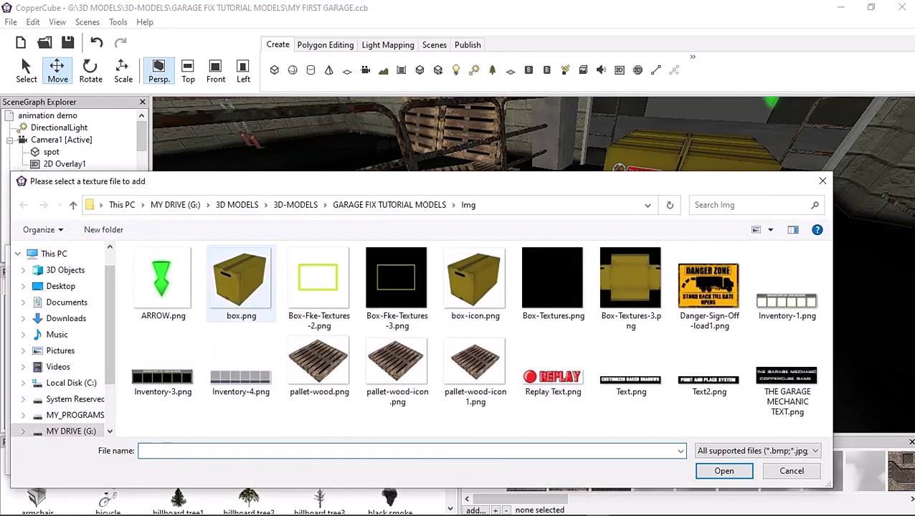
{"action": "left_click", "coordinate": [241, 284]}
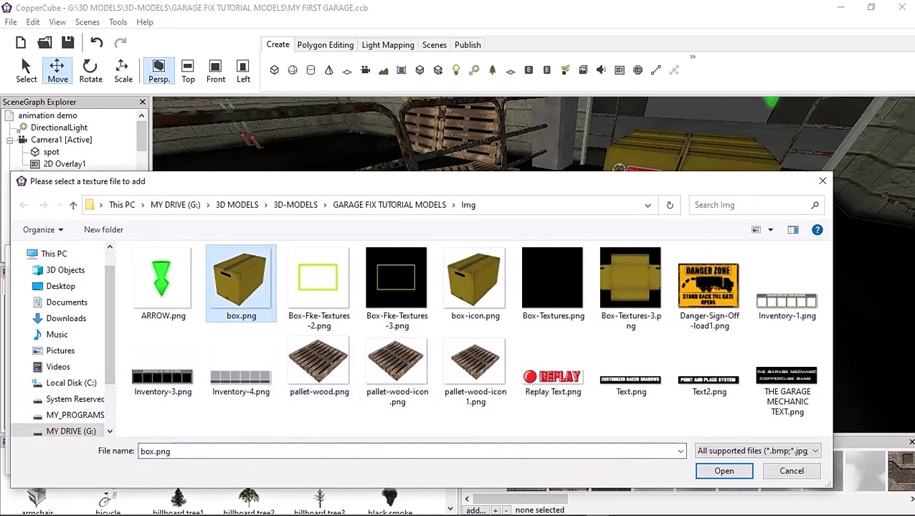
{"action": "key", "text": "Return"}
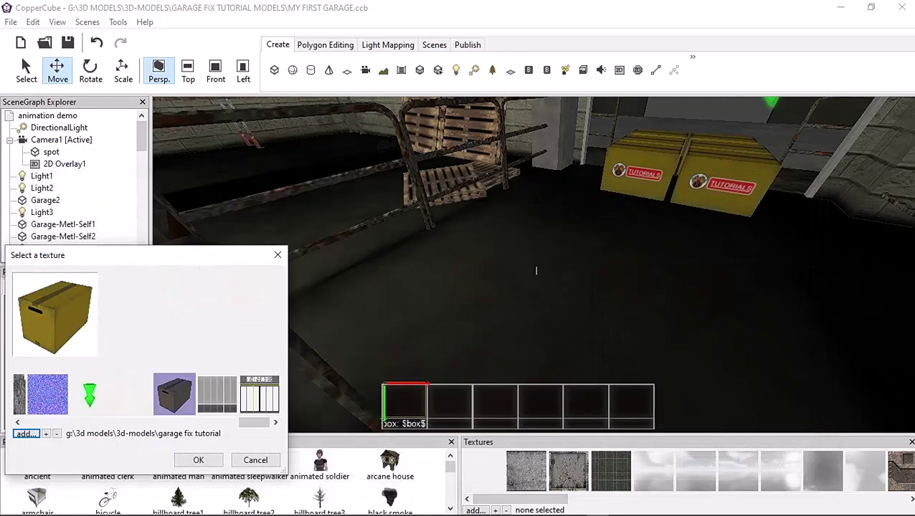
{"action": "key", "text": "Return"}
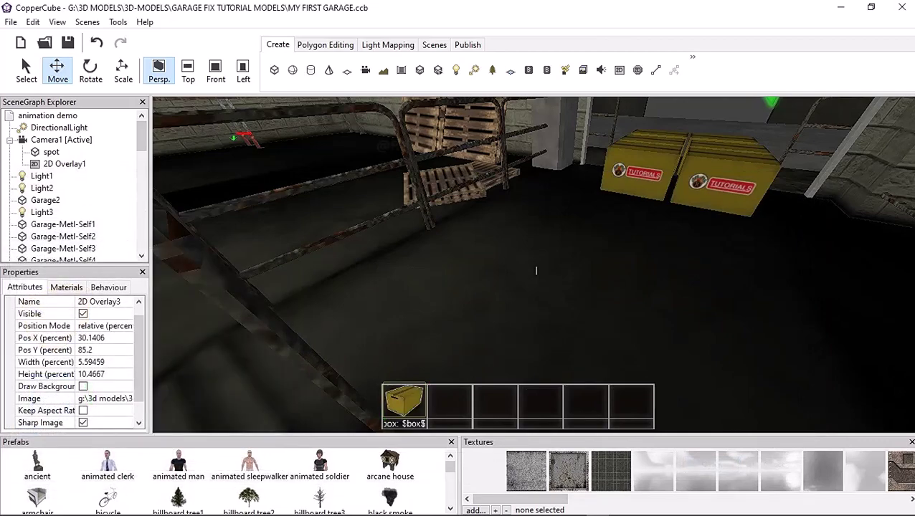
{"action": "left_click", "coordinate": [467, 45]}
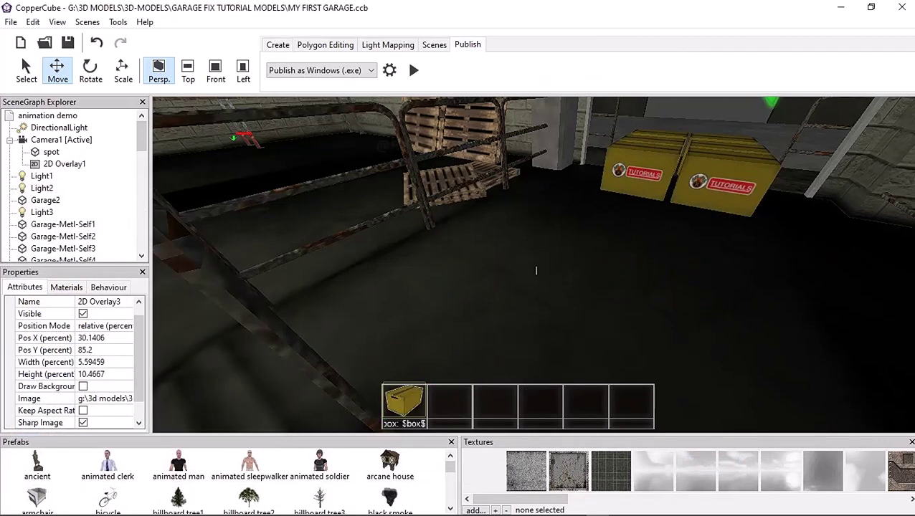
{"action": "left_click", "coordinate": [413, 70]}
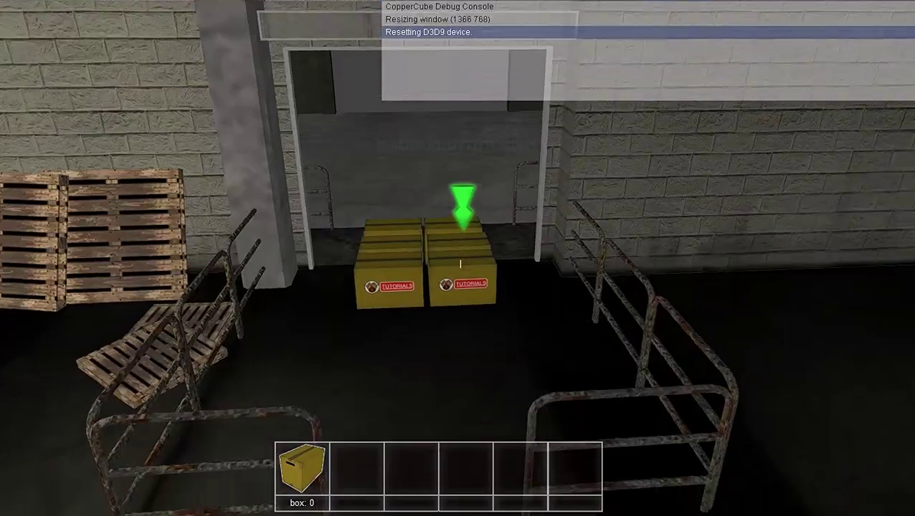
{"action": "key", "text": "w"}
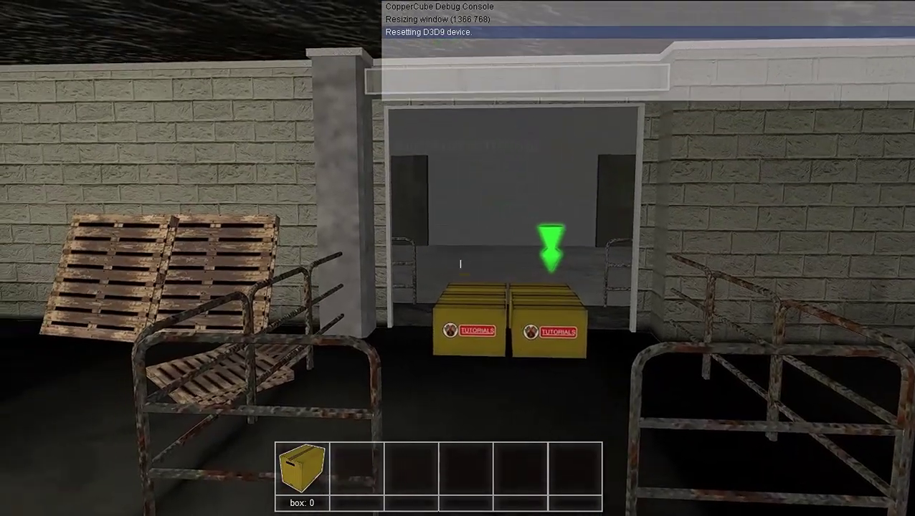
{"action": "key", "text": "w"}
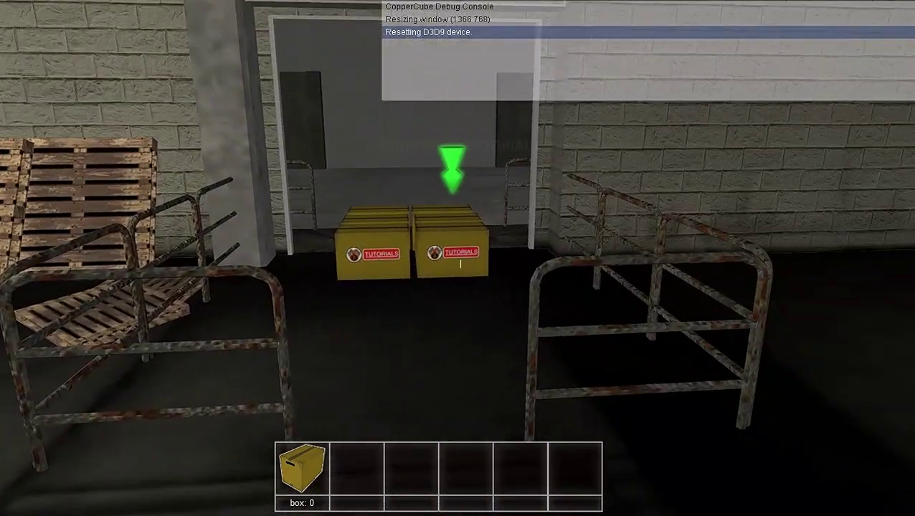
{"action": "key", "text": "Escape"}
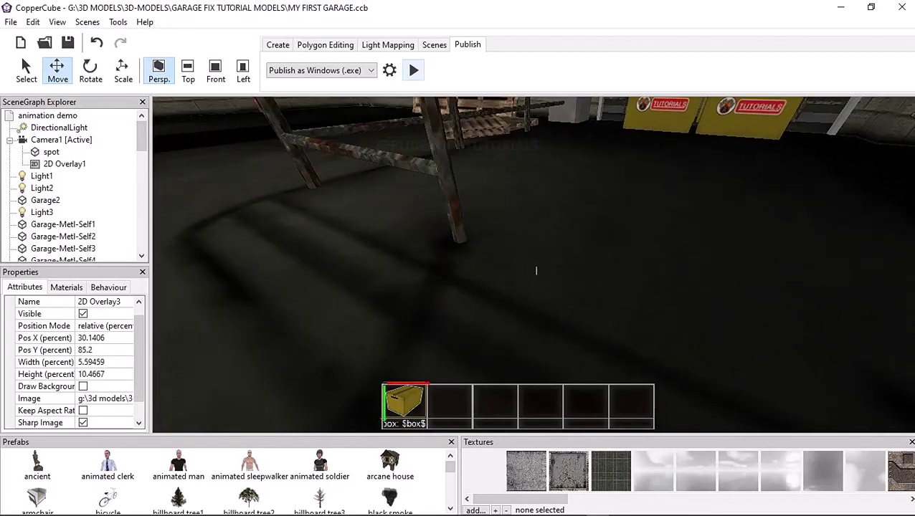
{"action": "left_click", "coordinate": [541, 409]}
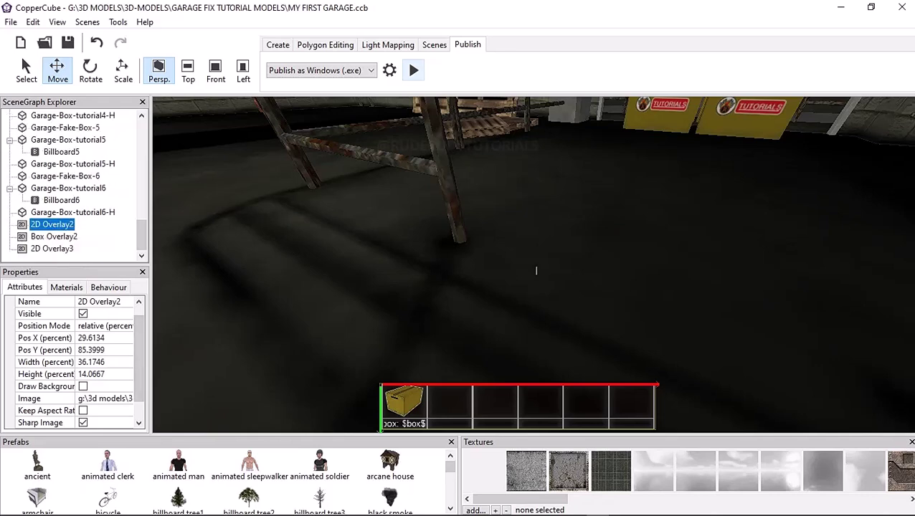
{"action": "key", "text": "Down"}
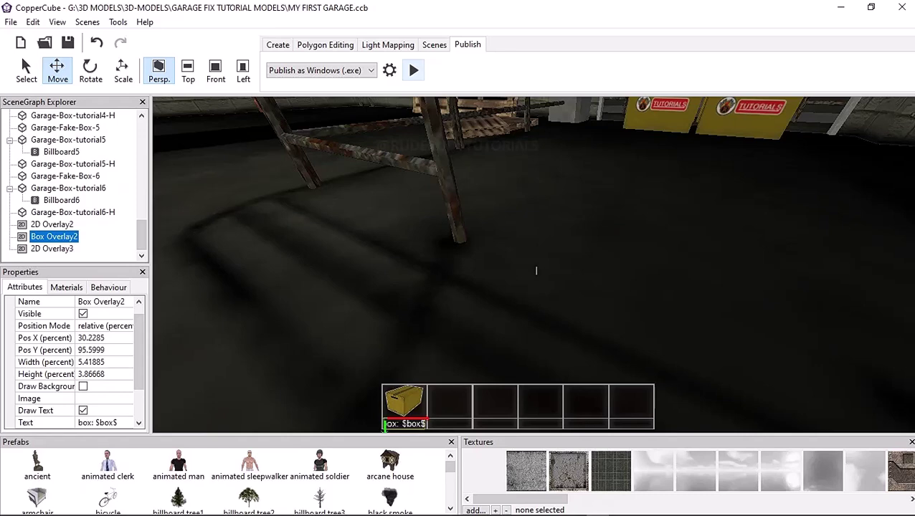
{"action": "key", "text": "Down"}
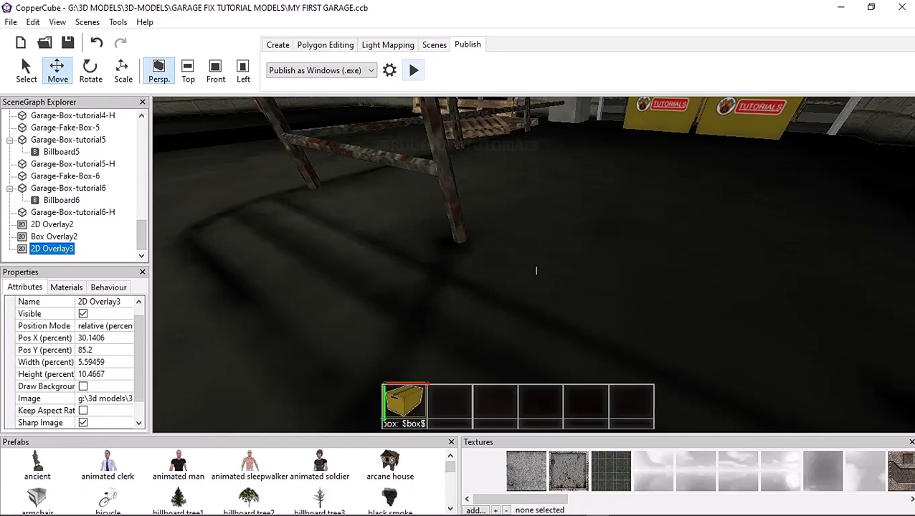
{"action": "key", "text": "Up"}
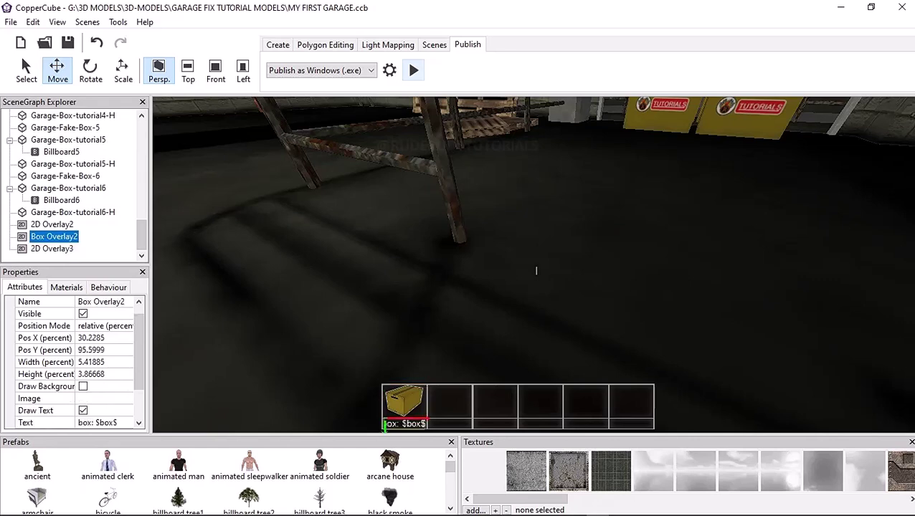
{"action": "key", "text": "Down"}
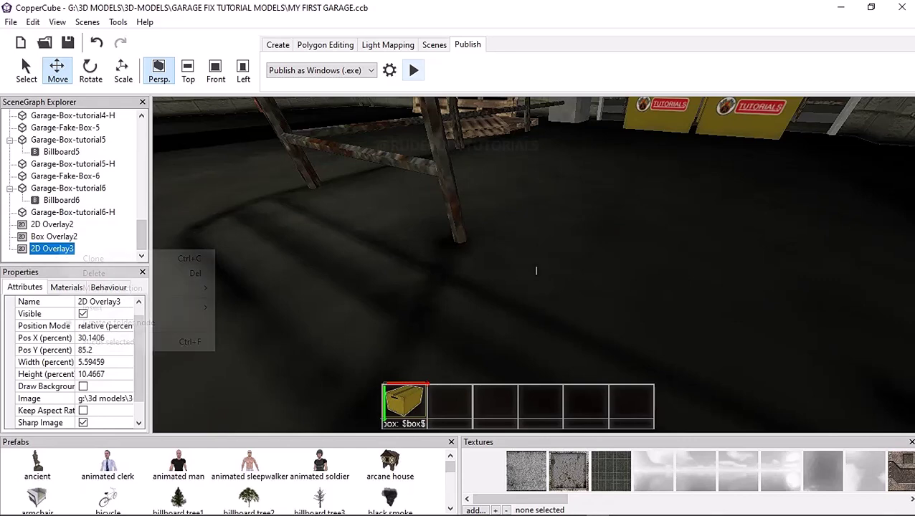
- Clone 2D Overlay3's box picture and place the copy in the second inventory slot
{"action": "key", "text": "Menu"}
{"action": "key", "text": "Return"}
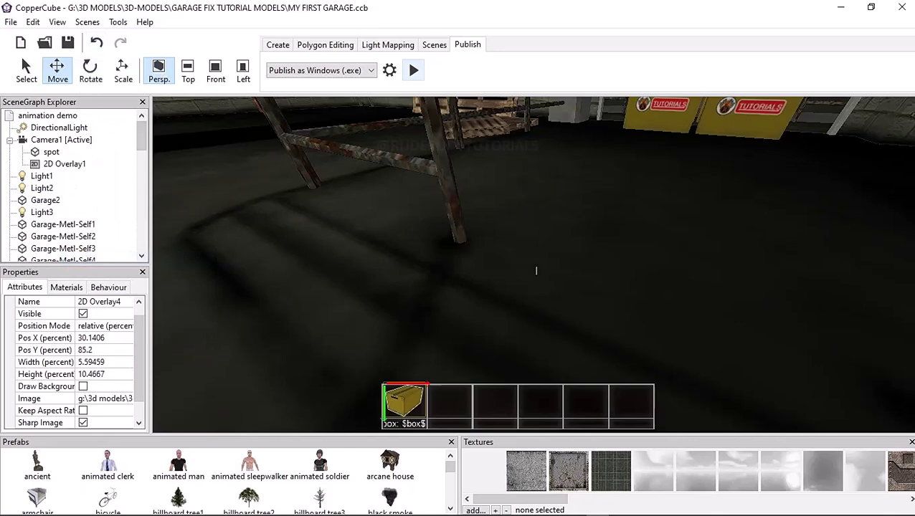
{"action": "left_click_drag", "start_coordinate": [416, 386], "coordinate": [460, 386]}
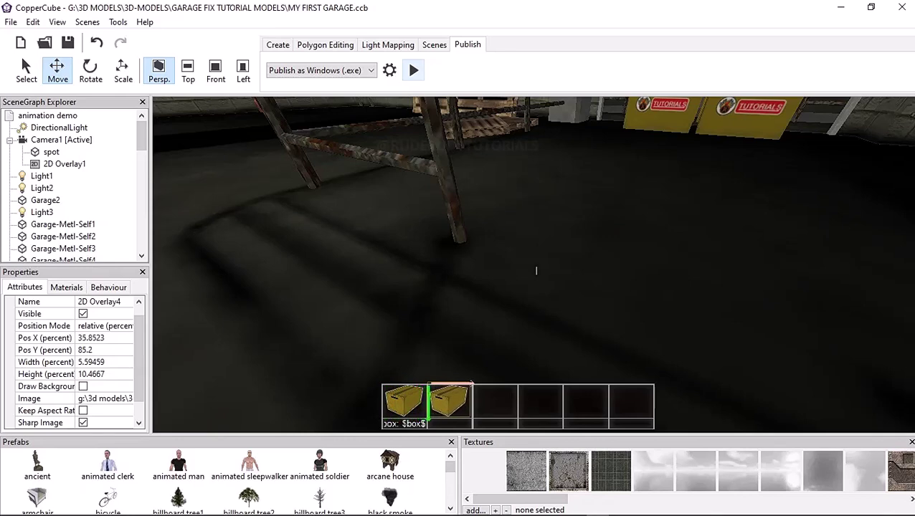
{"action": "left_click_drag", "start_coordinate": [461, 385], "coordinate": [462, 385]}
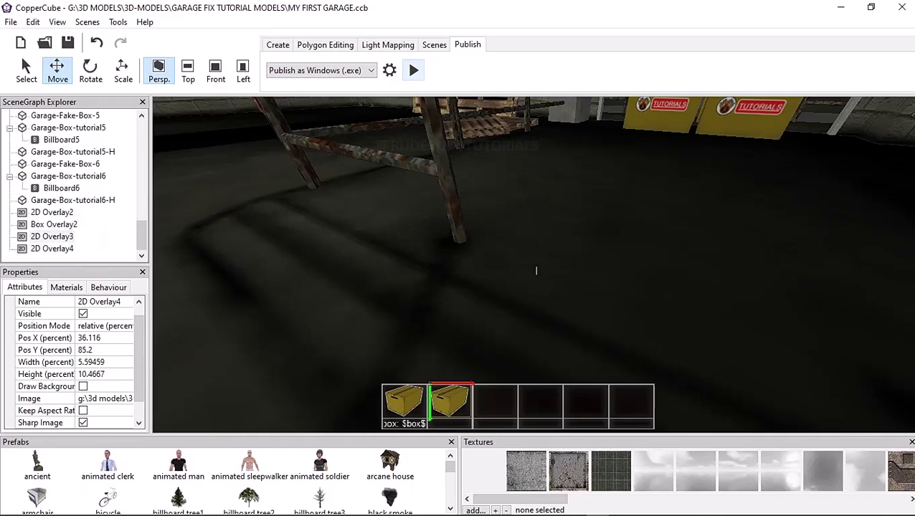
- Clone the second box picture and align the copy in the third slot
{"action": "right_click", "coordinate": [61, 248]}
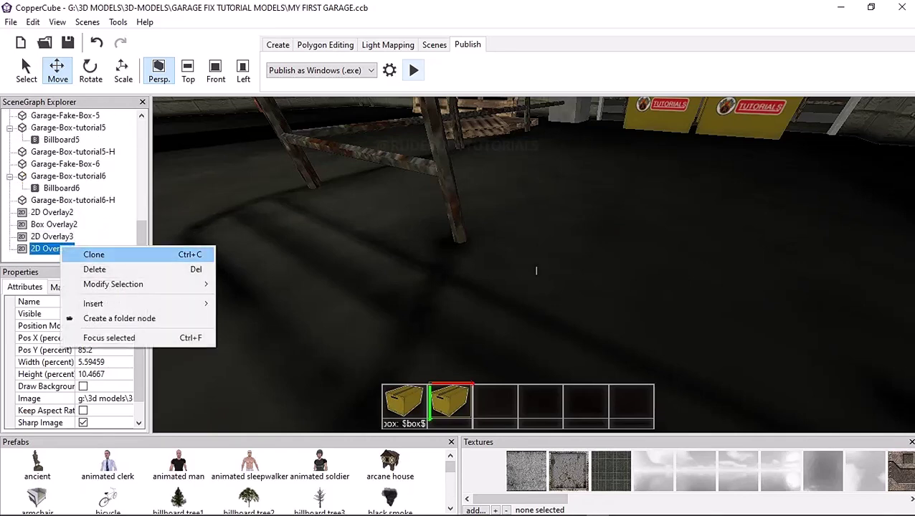
{"action": "left_click", "coordinate": [86, 254]}
{"action": "left_click_drag", "start_coordinate": [462, 385], "coordinate": [509, 386]}
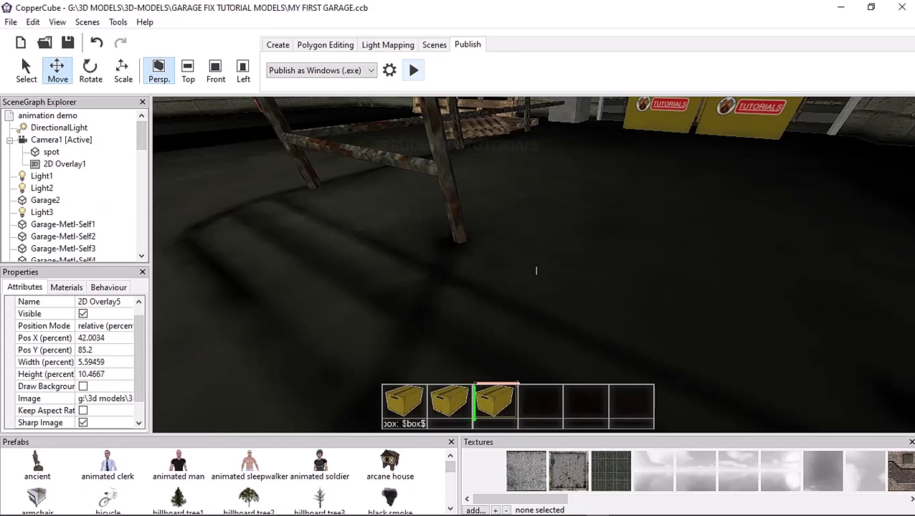
{"action": "left_click_drag", "start_coordinate": [509, 385], "coordinate": [510, 385]}
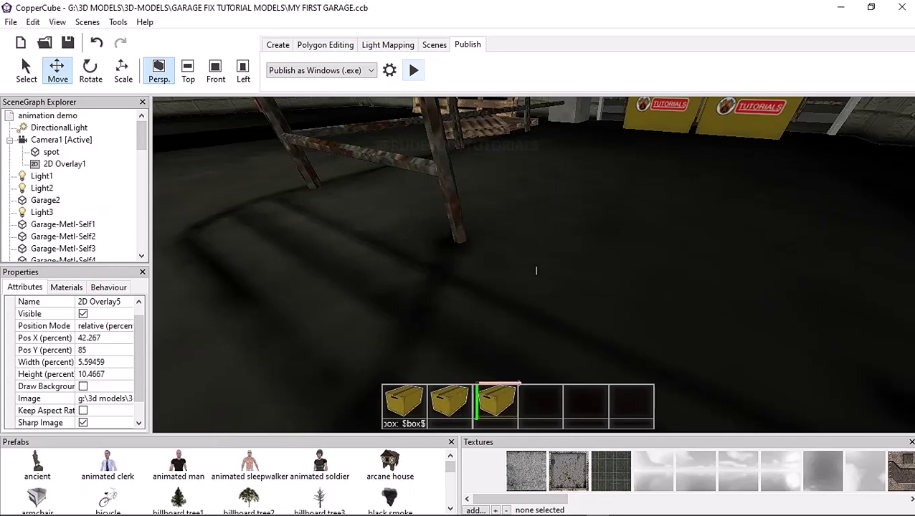
{"action": "key", "text": "ctrl+z"}
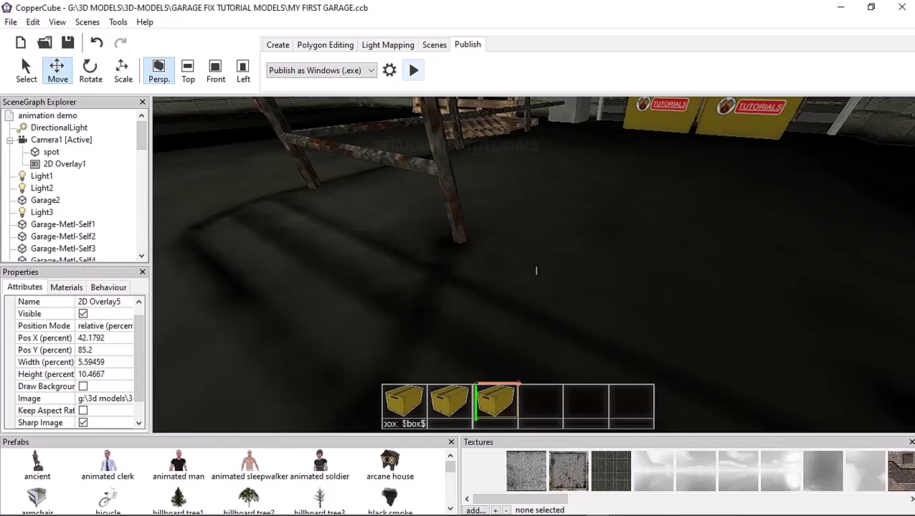
{"action": "key", "text": "ctrl+z"}
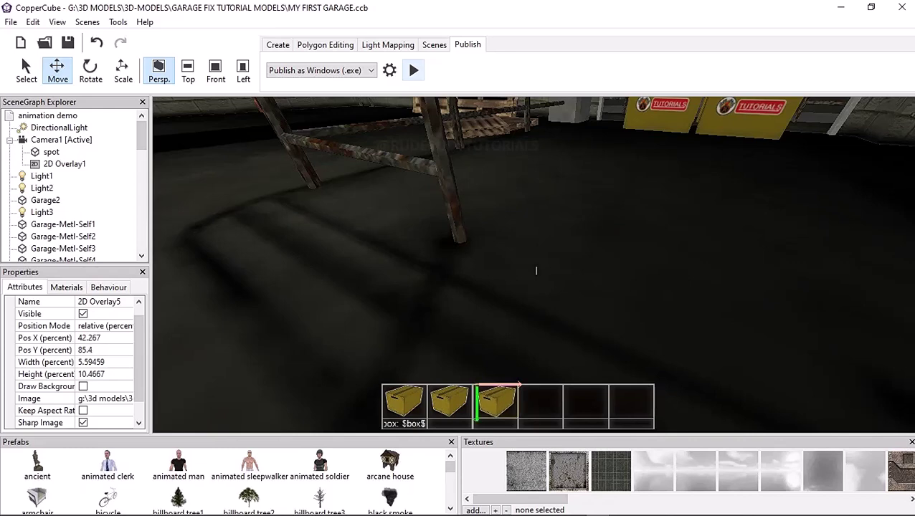
{"action": "key", "text": "Left"}
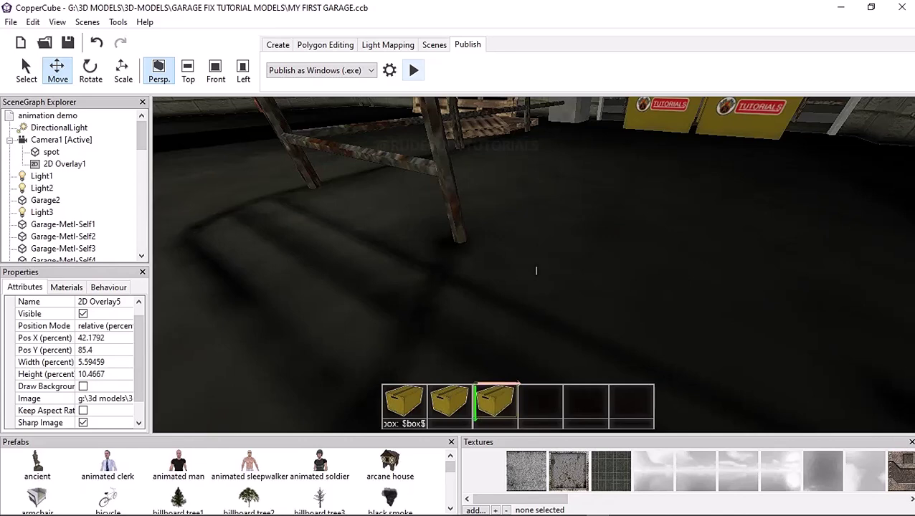
{"action": "key", "text": "ctrl+z"}
- Undo an accidental inventory bar copy, then clone the third box picture into slot four
{"action": "right_click", "coordinate": [467, 403]}
{"action": "key", "text": "Escape"}
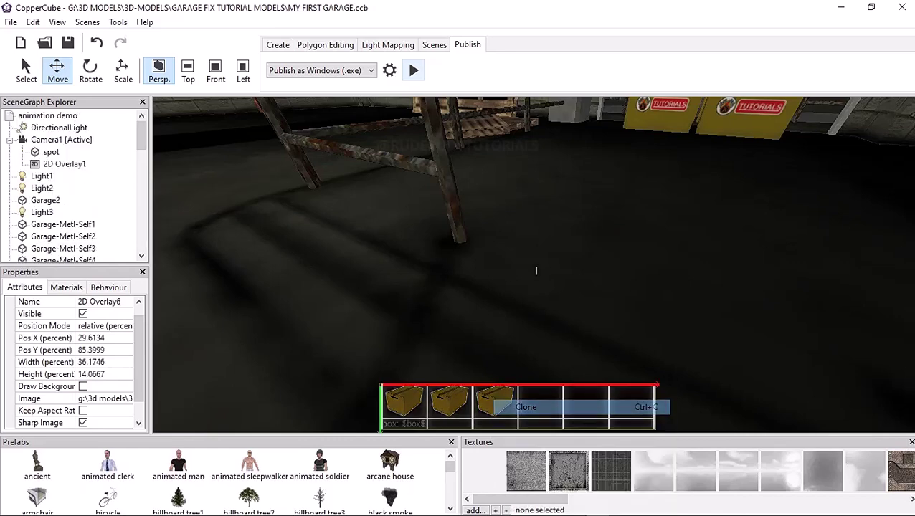
{"action": "key", "text": "ctrl+z"}
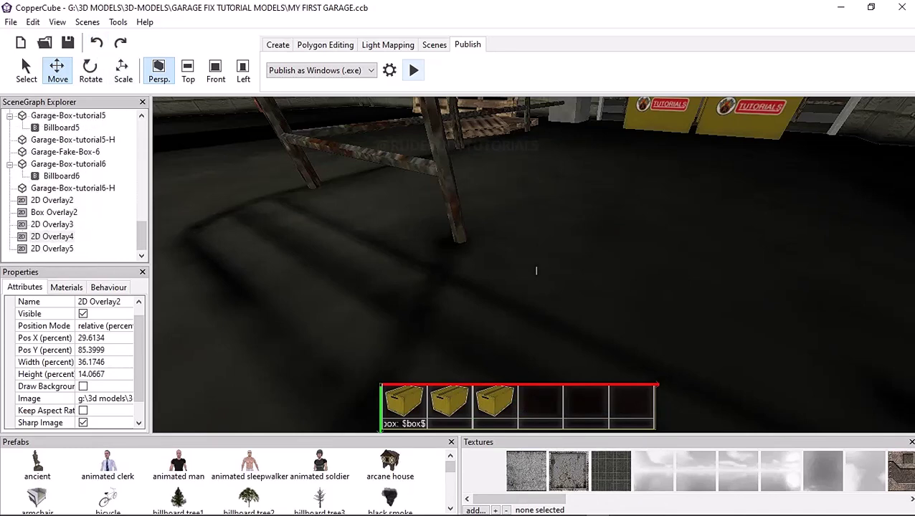
{"action": "key", "text": "ctrl+z"}
{"action": "key", "text": "Menu"}
{"action": "key", "text": "Down"}
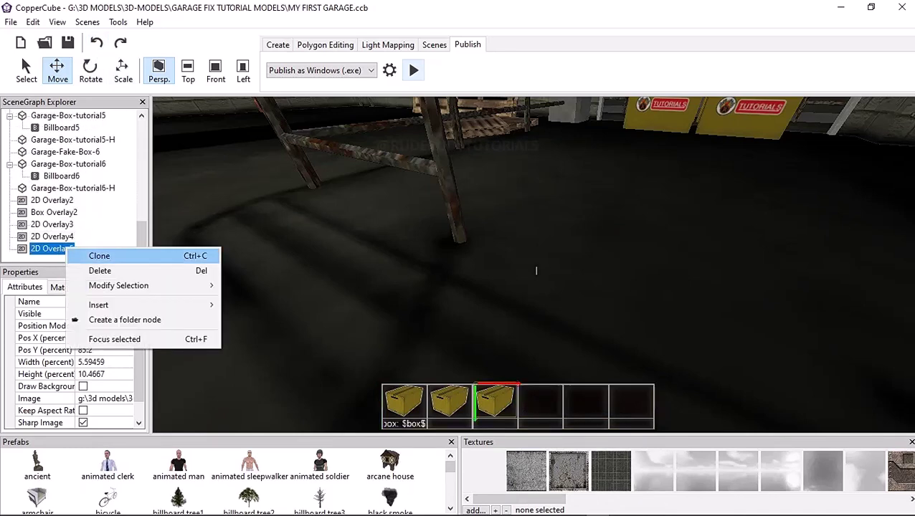
{"action": "key", "text": "Return"}
{"action": "key", "text": "Right"}
{"action": "key", "text": "Right"}
{"action": "key", "text": "Right"}
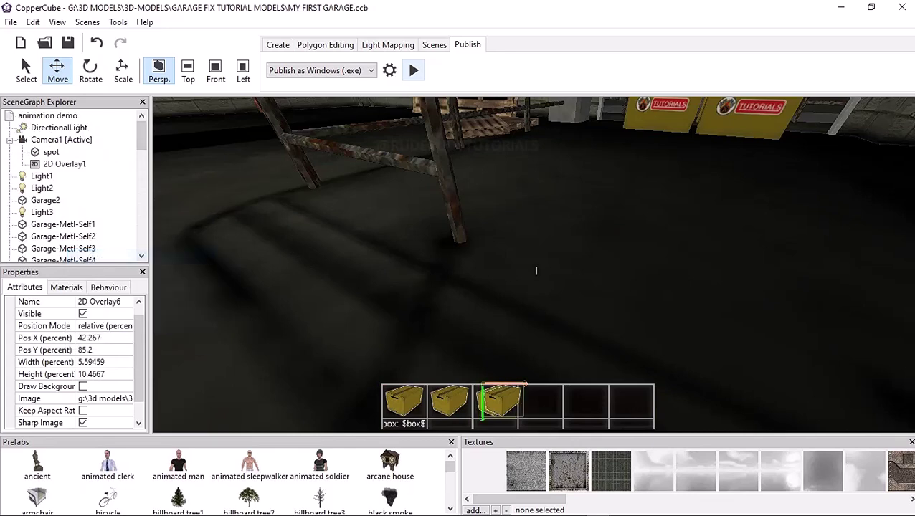
{"action": "key", "text": "Right"}
{"action": "key", "text": "Right"}
{"action": "key", "text": "Right"}
{"action": "key", "text": "Right"}
{"action": "key", "text": "Right"}
{"action": "key", "text": "Right"}
{"action": "key", "text": "Right"}
{"action": "key", "text": "Right"}
{"action": "key", "text": "Right"}
{"action": "key", "text": "Right"}
{"action": "key", "text": "Right"}
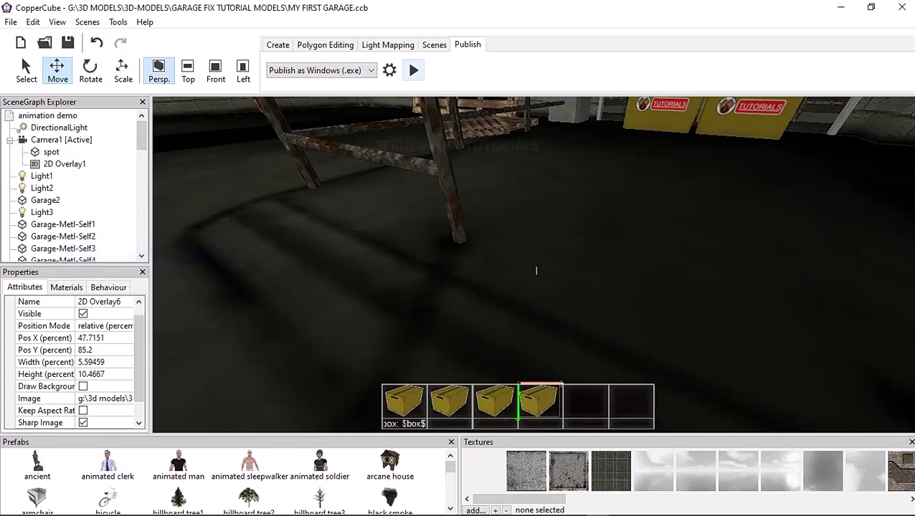
{"action": "key", "text": "Right"}
{"action": "key", "text": "Right"}
{"action": "key", "text": "Right"}
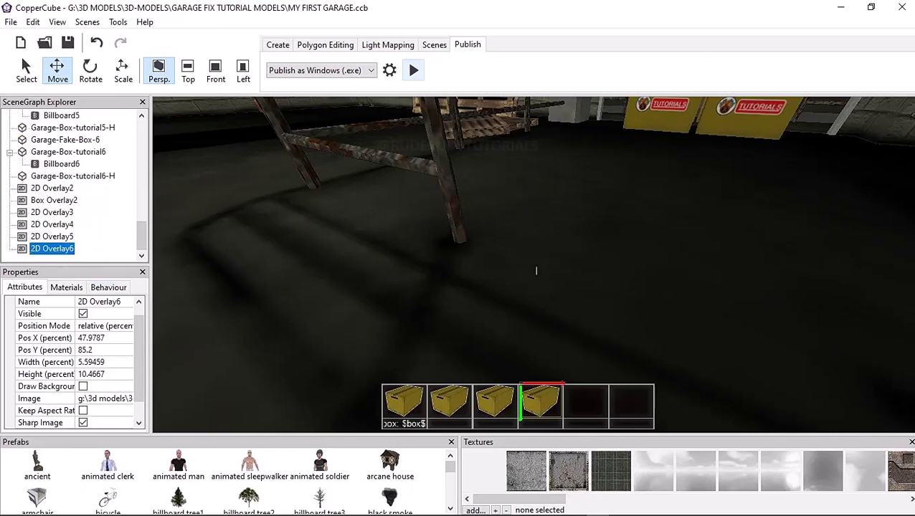
- Clone the fourth box picture and nudge the copy into the fifth slot
{"action": "key", "text": "shift+F10"}
{"action": "key", "text": "Down"}
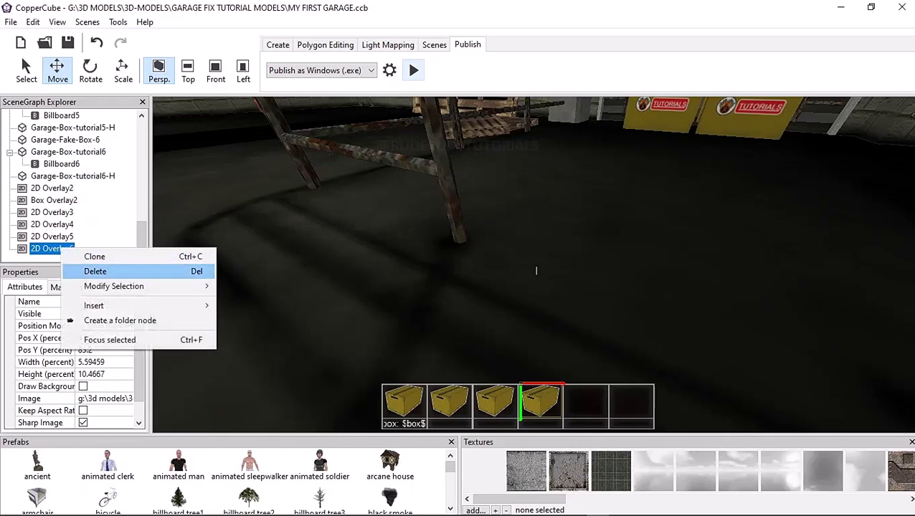
{"action": "key", "text": "Up"}
{"action": "key", "text": "Return"}
{"action": "key", "text": "Right"}
{"action": "key", "text": "Right"}
{"action": "key", "text": "Right"}
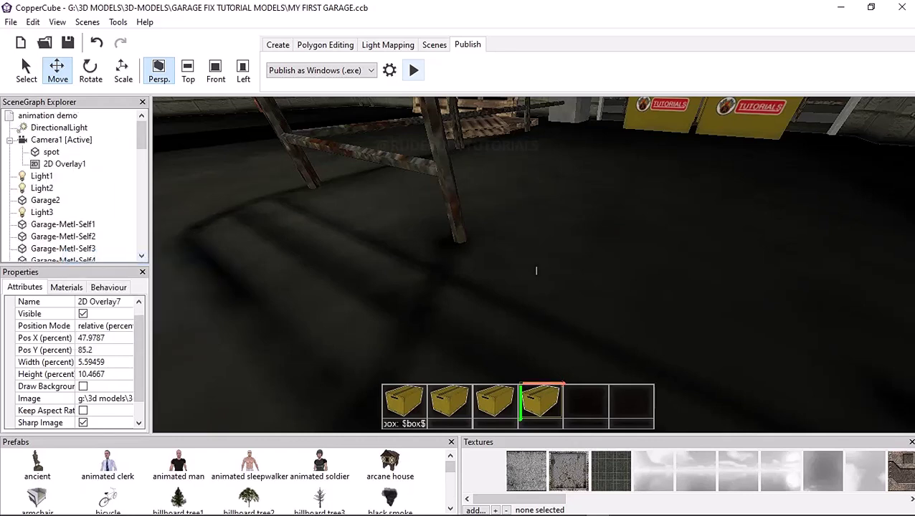
{"action": "key", "text": "Right"}
{"action": "key", "text": "Right"}
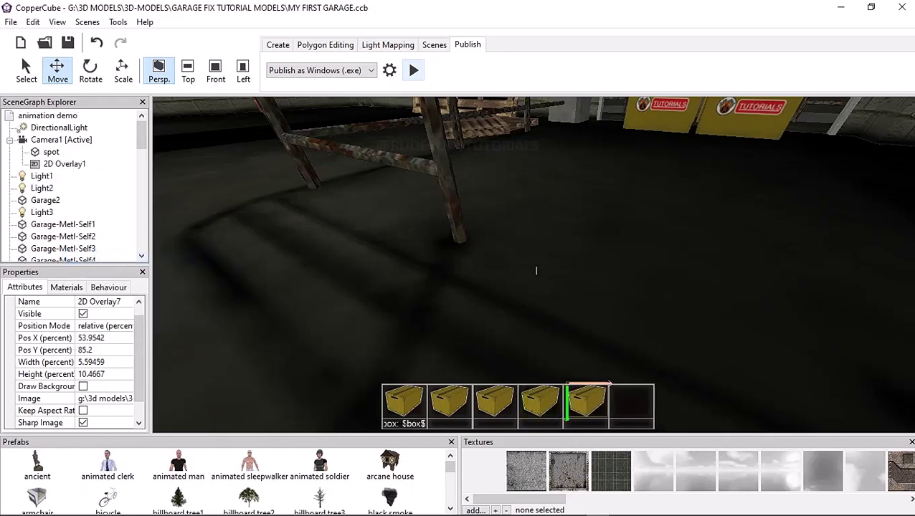
{"action": "key", "text": "Right"}
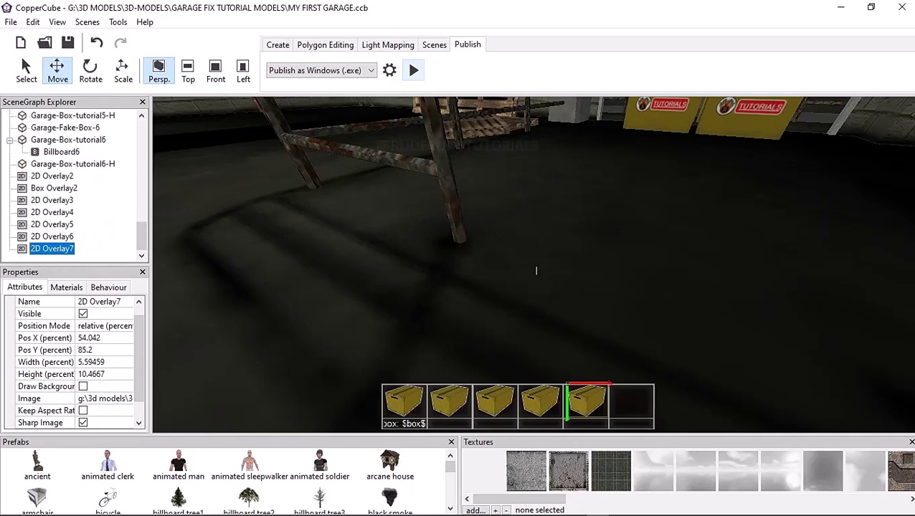
- Clone the fifth box picture as 2D Overlay8, nudged to Pos X ≈59.84 in slot six
{"action": "right_click", "coordinate": [60, 250]}
{"action": "left_click", "coordinate": [93, 257]}
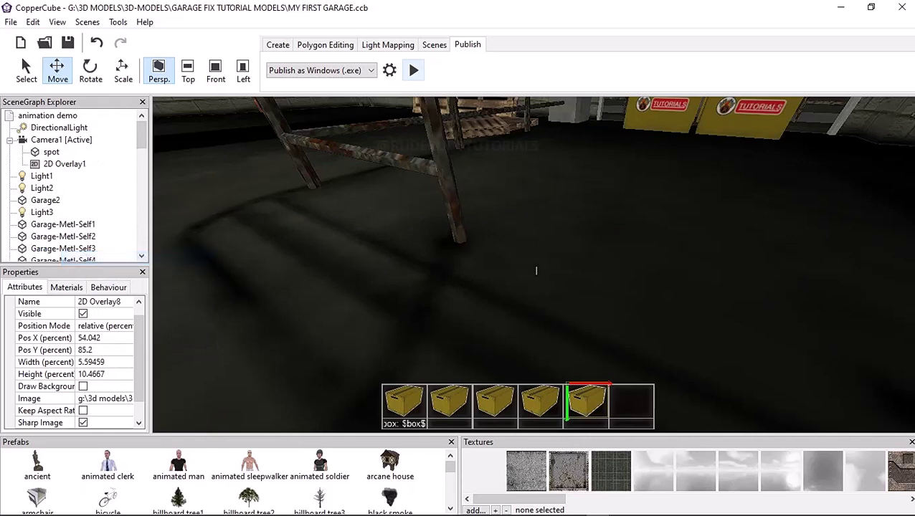
{"action": "key", "text": "Right"}
{"action": "key", "text": "Right"}
{"action": "key", "text": "Right"}
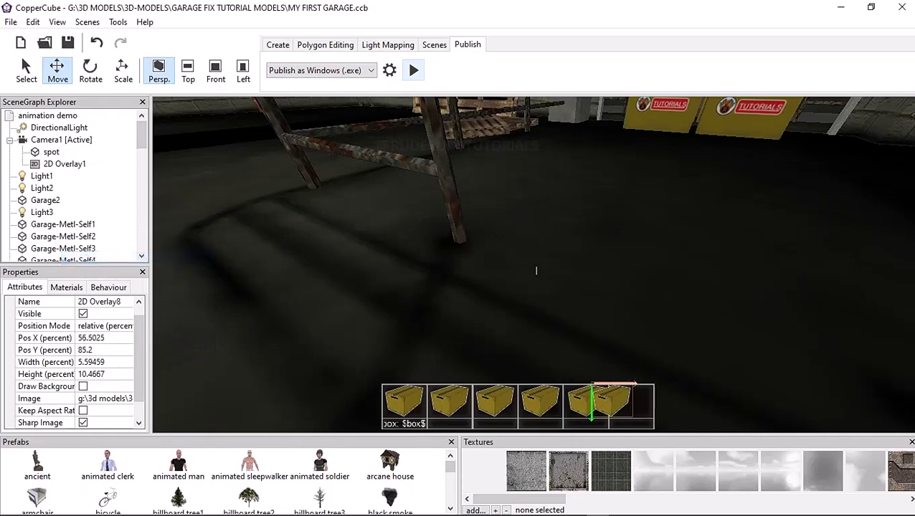
{"action": "key", "text": "Right"}
{"action": "key", "text": "Right"}
{"action": "key", "text": "Right"}
{"action": "key", "text": "Right"}
{"action": "key", "text": "Right"}
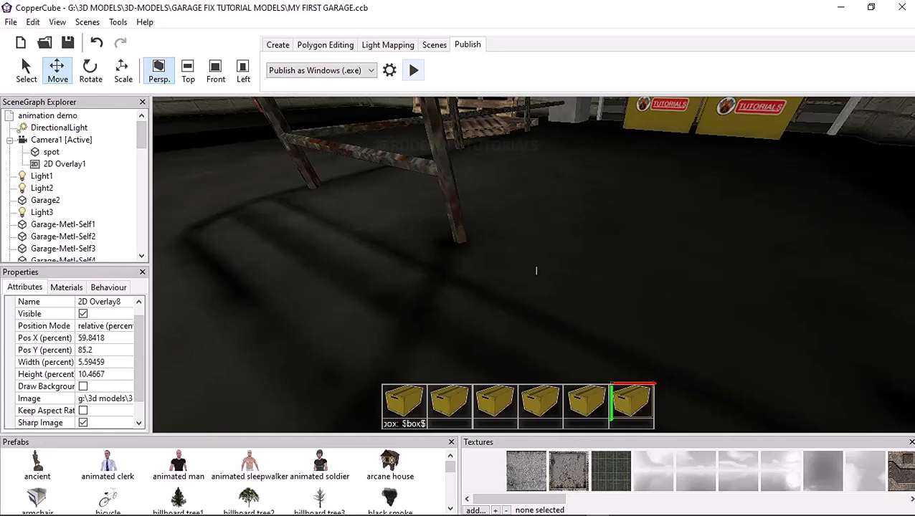
{"action": "left_click", "coordinate": [401, 388]}
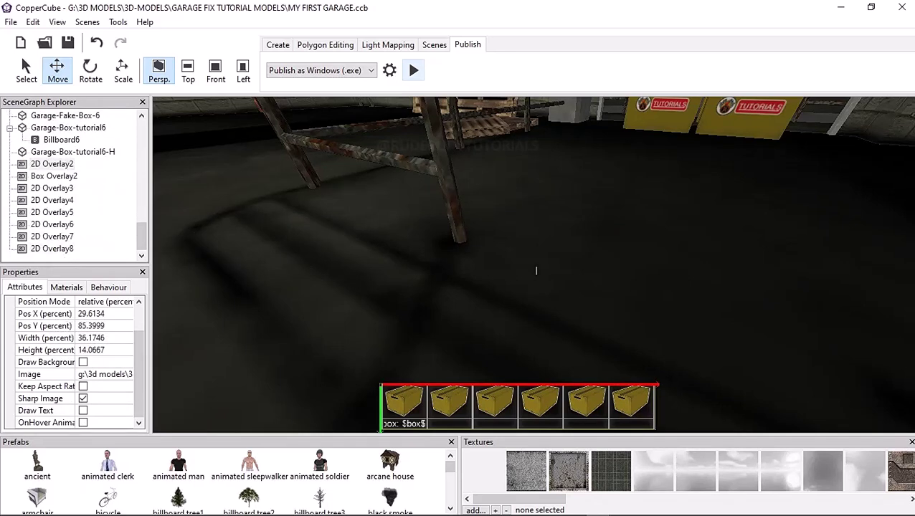
- Duplicate the box-count label, then delete the unwanted extra copy
{"action": "left_click", "coordinate": [405, 424]}
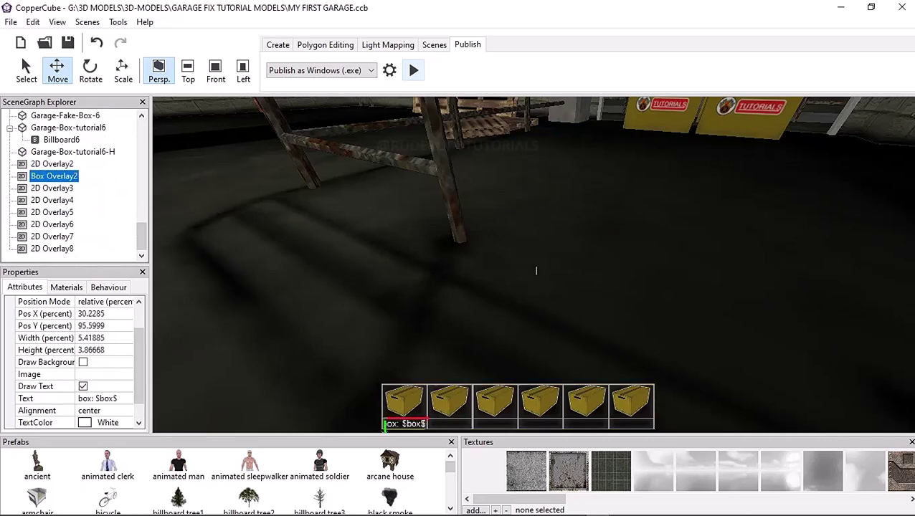
{"action": "right_click", "coordinate": [64, 176]}
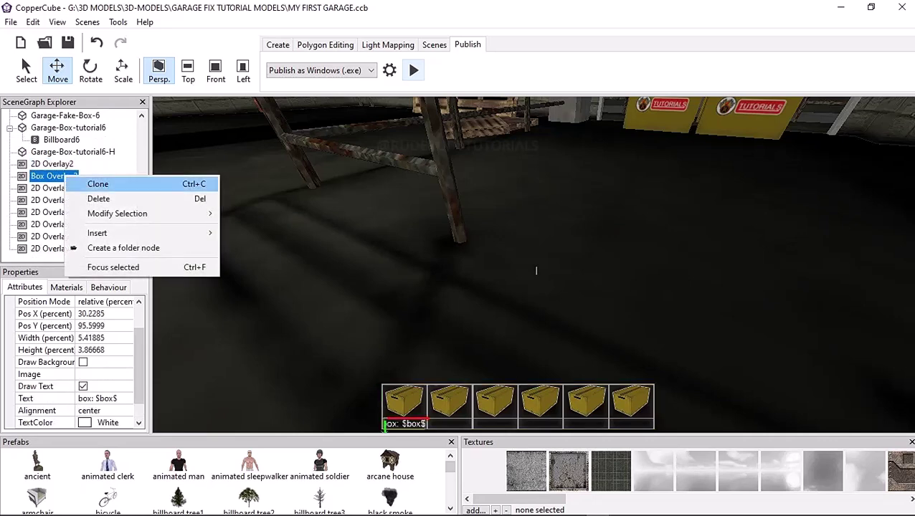
{"action": "key", "text": "Return"}
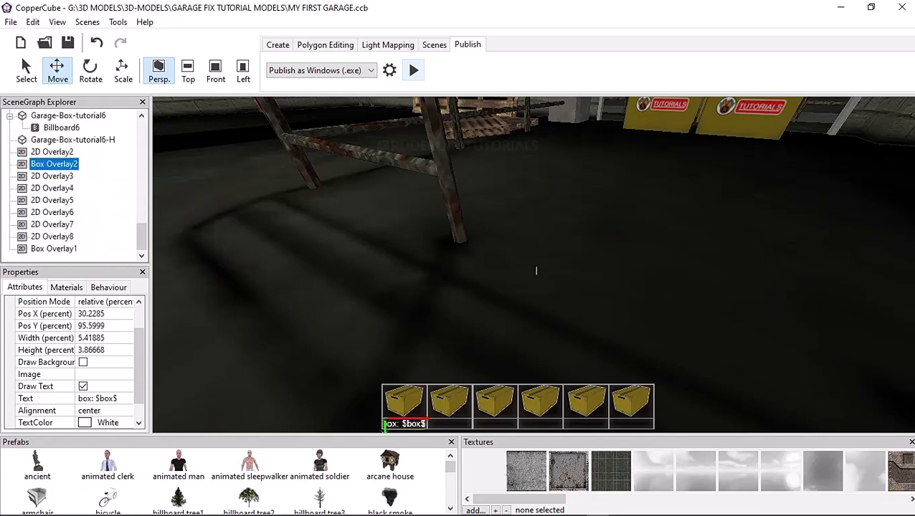
{"action": "key", "text": "shift+F10"}
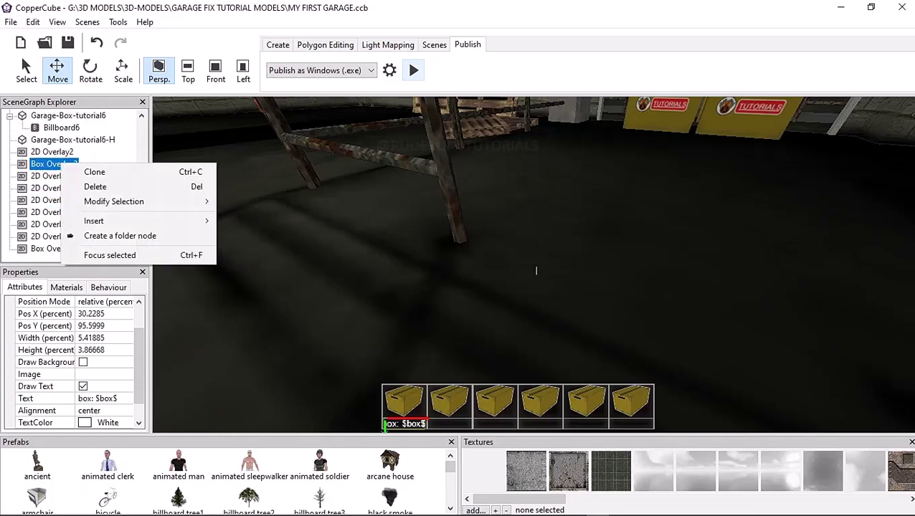
{"action": "key", "text": "Escape"}
{"action": "key", "text": "shift+F10"}
{"action": "key", "text": "Down"}
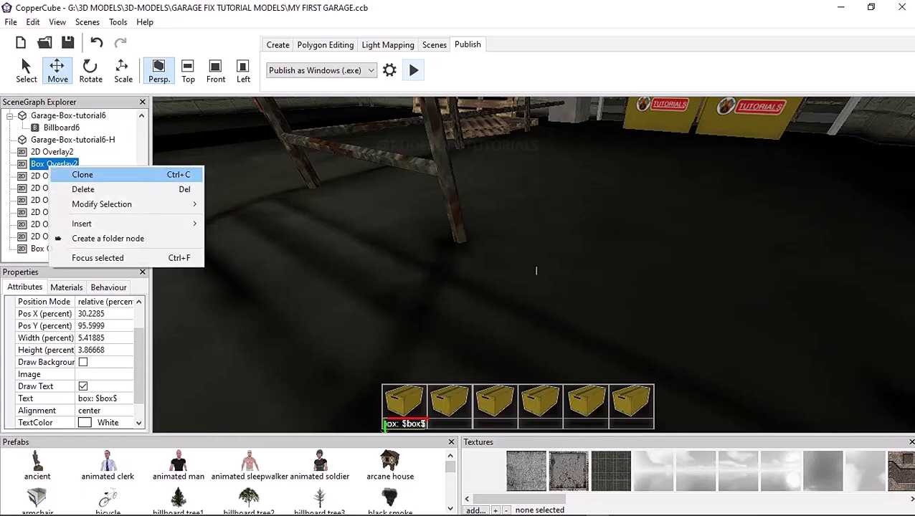
{"action": "key", "text": "Down"}
{"action": "key", "text": "Return"}
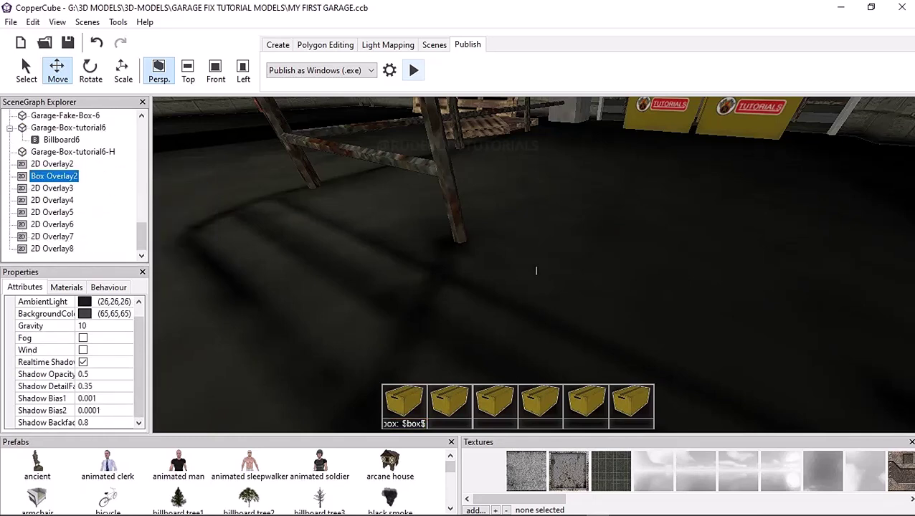
{"action": "key", "text": "End"}
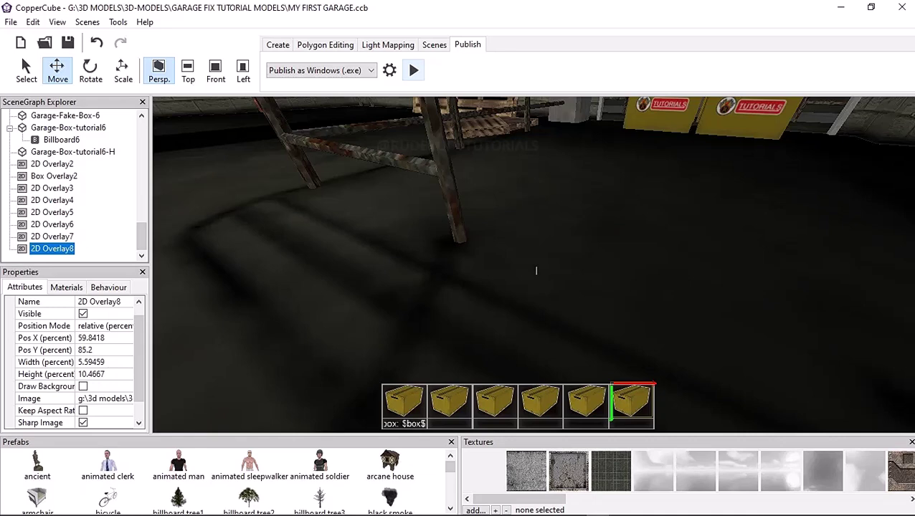
{"action": "key", "text": "Up"}
{"action": "key", "text": "Up"}
{"action": "key", "text": "Up"}
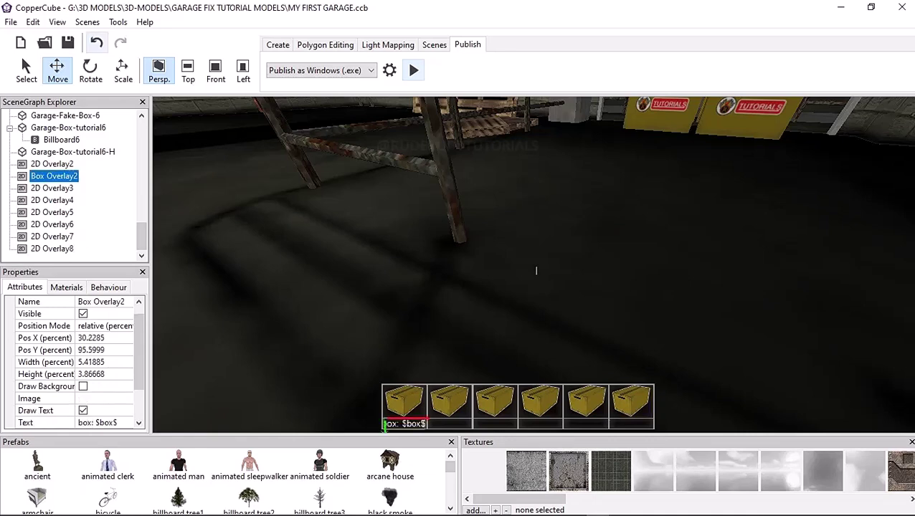
{"action": "key", "text": "ctrl+z"}
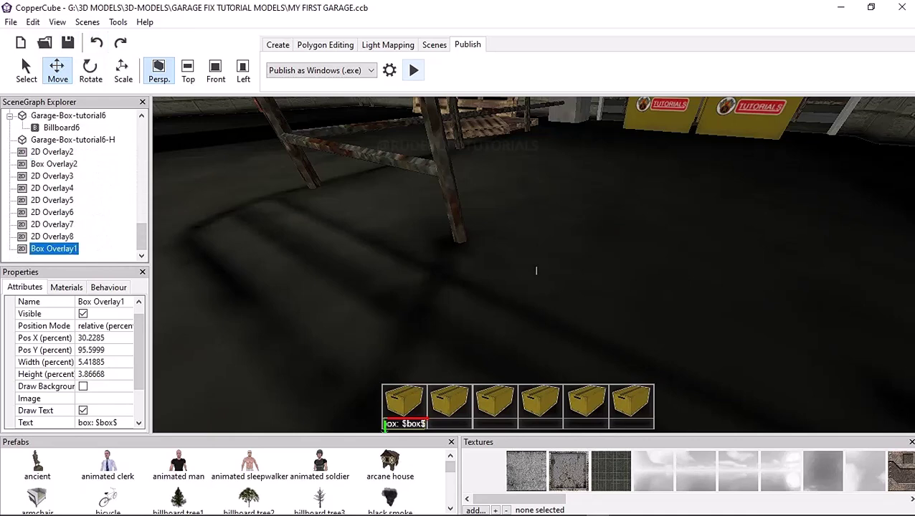
{"action": "right_click", "coordinate": [57, 164]}
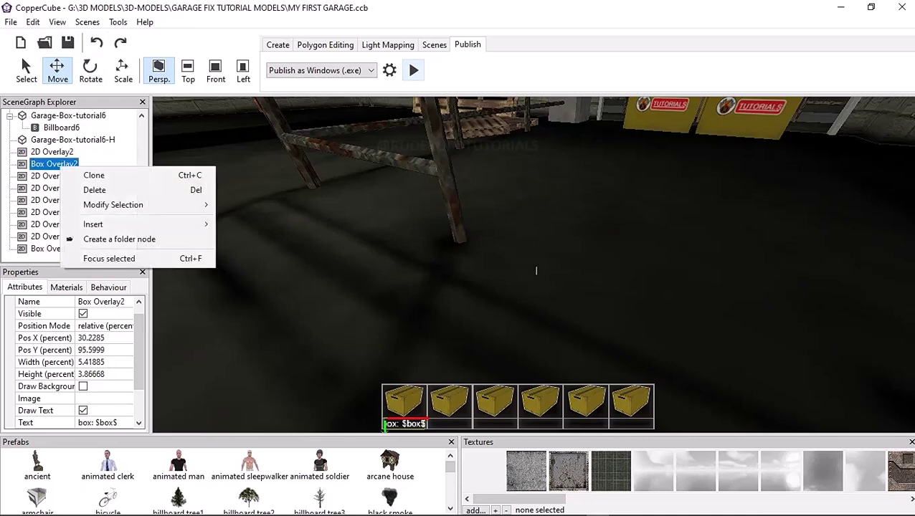
{"action": "left_click", "coordinate": [94, 190]}
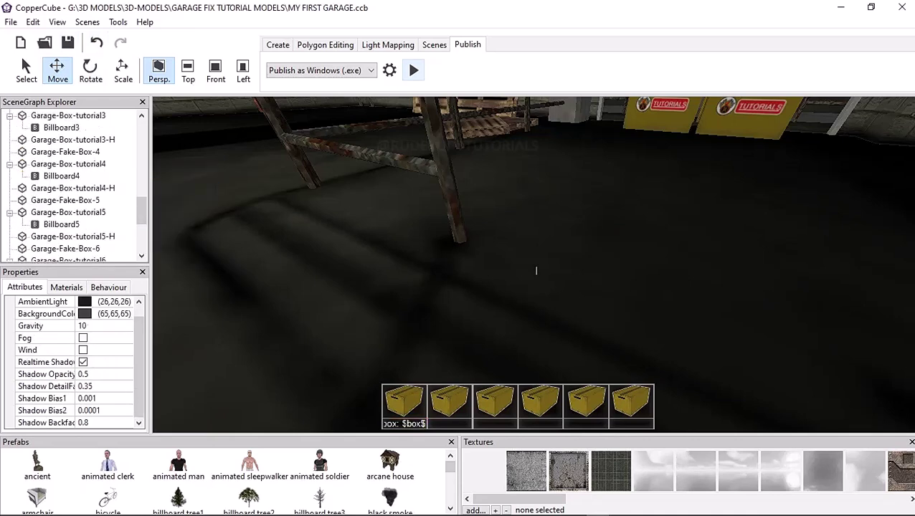
- Clone Box Overlay and place Box Overlay2 under slot two at 36.116×95.6 percent
{"action": "left_click", "coordinate": [54, 248]}
{"action": "right_click", "coordinate": [72, 248]}
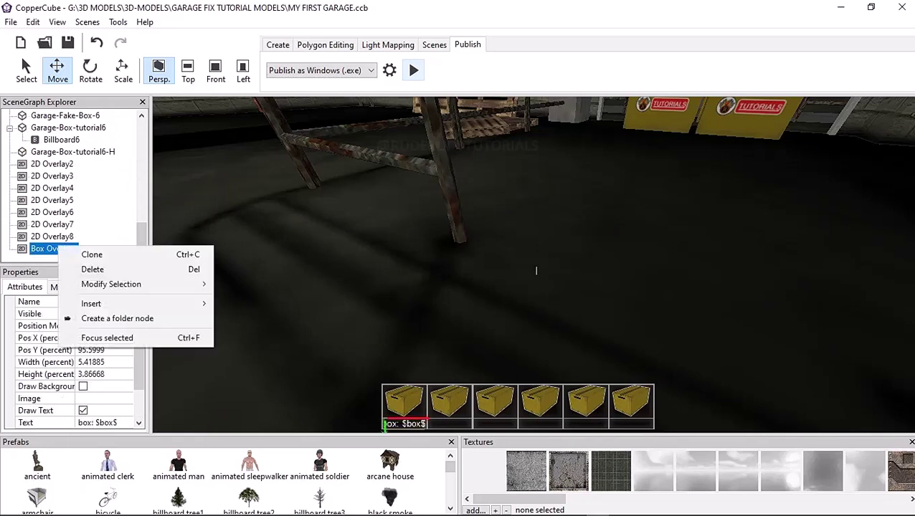
{"action": "left_click", "coordinate": [91, 254]}
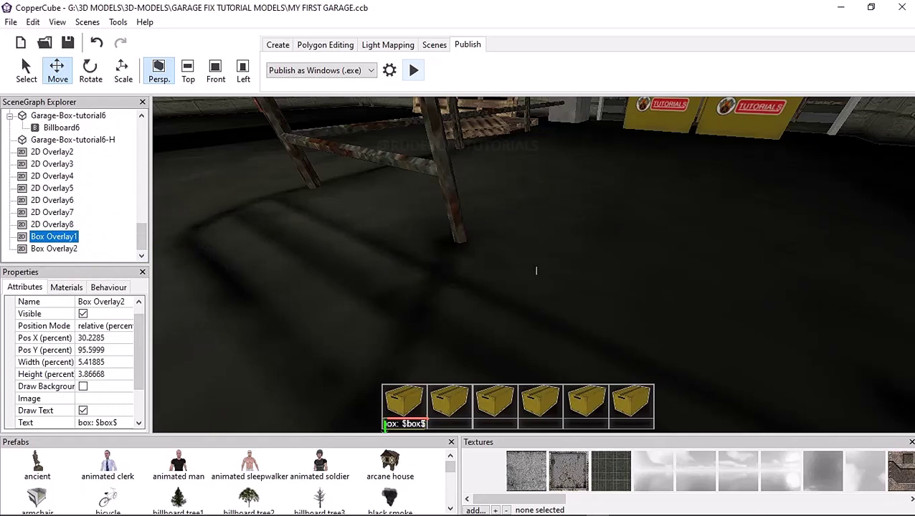
{"action": "left_click_drag", "start_coordinate": [385, 424], "coordinate": [430, 425]}
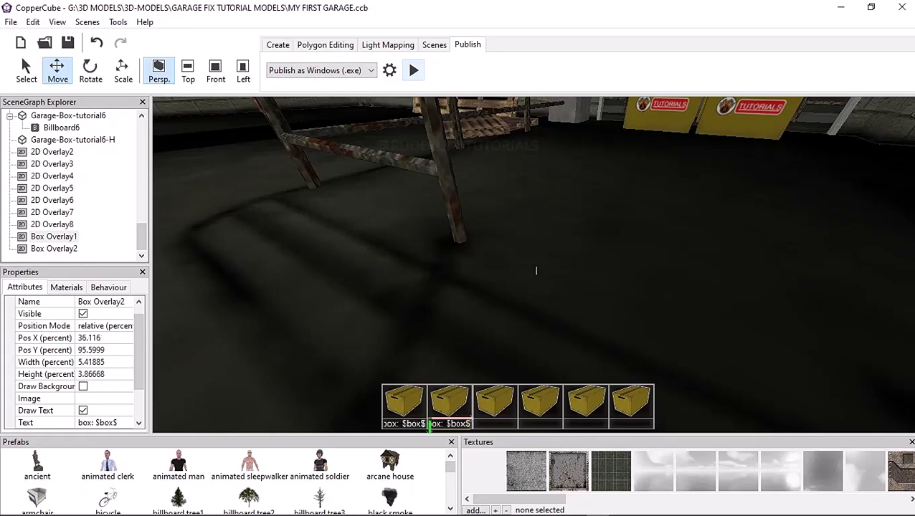
{"action": "left_click_drag", "start_coordinate": [429, 425], "coordinate": [429, 425]}
{"action": "left_click", "coordinate": [536, 270]}
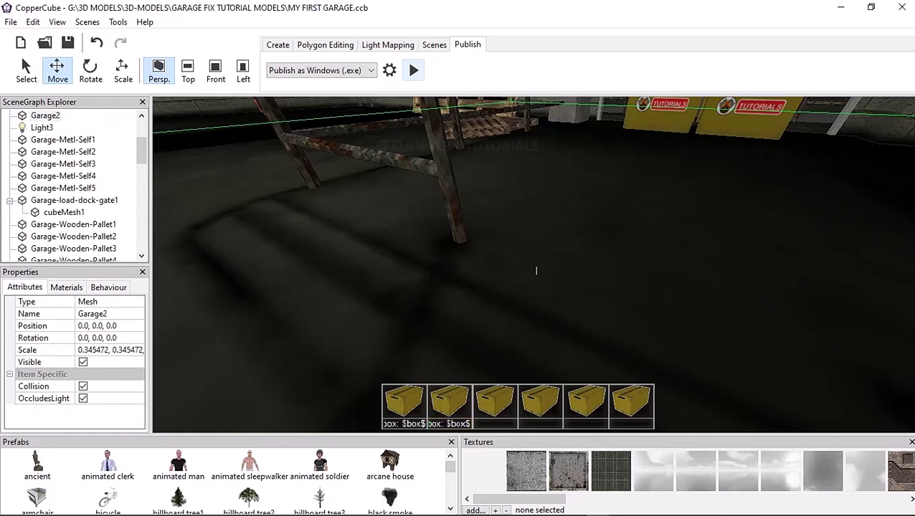
{"action": "key", "text": "F5"}
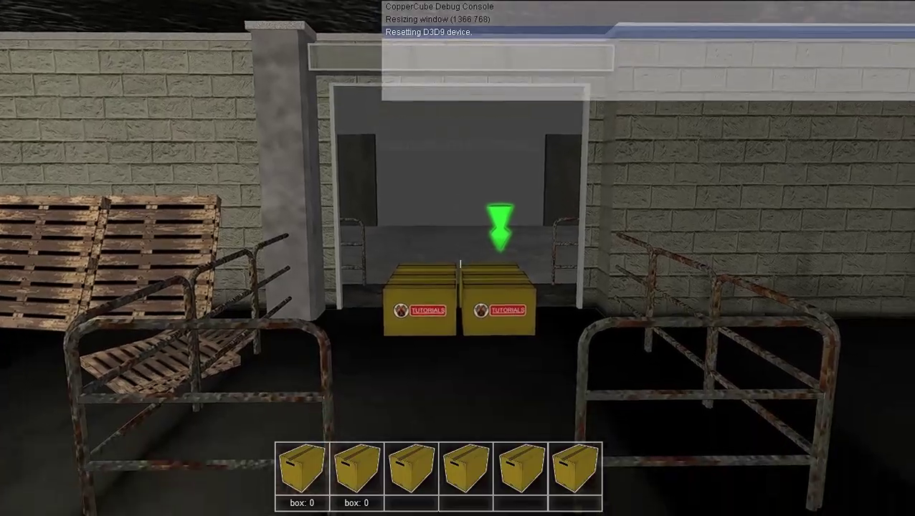
{"action": "key", "text": "Escape"}
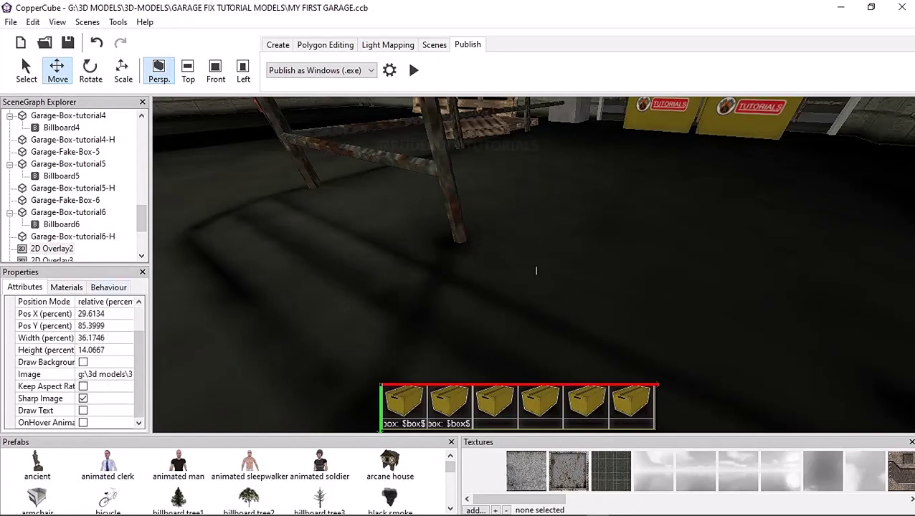
{"action": "scroll", "coordinate": [74, 186], "scroll_direction": "down", "scroll_amount": 3}
- Clone the second box-count label and place the copy under the third slot
{"action": "left_click", "coordinate": [54, 248]}
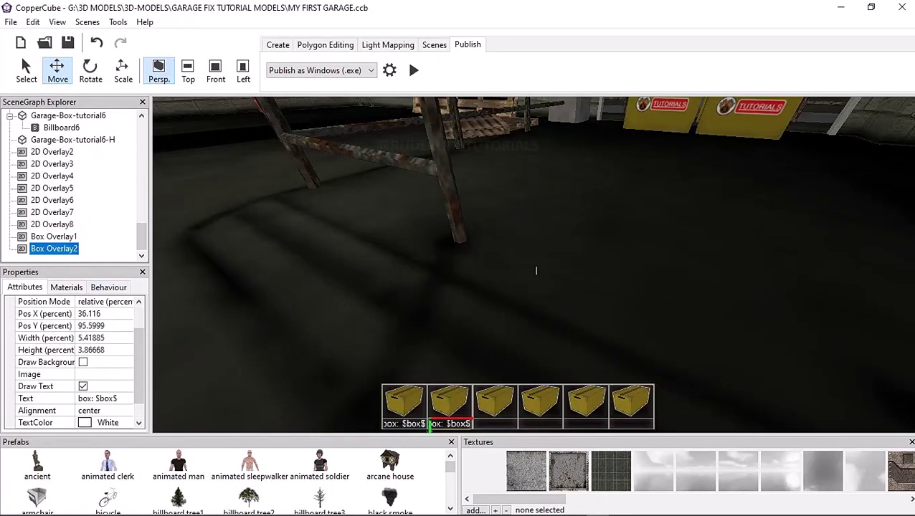
{"action": "right_click", "coordinate": [69, 247]}
{"action": "left_click", "coordinate": [92, 257]}
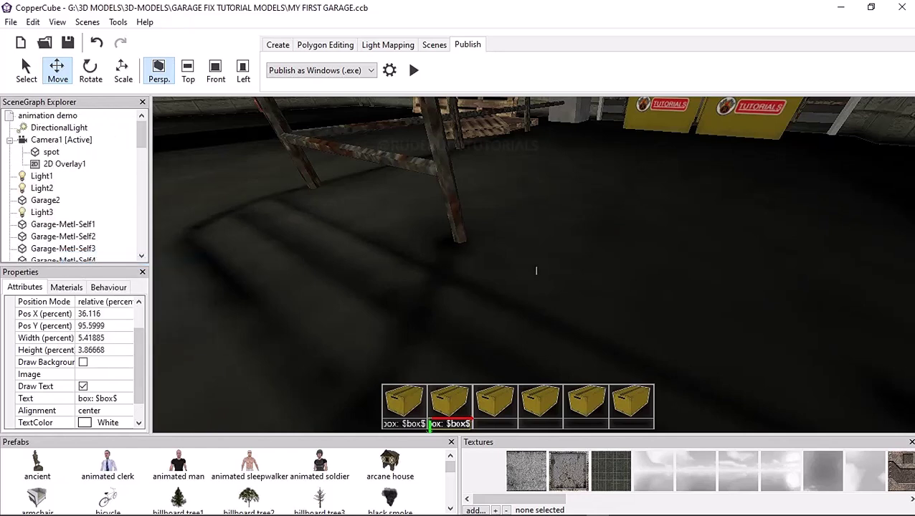
{"action": "left_click_drag", "start_coordinate": [450, 424], "coordinate": [475, 424]}
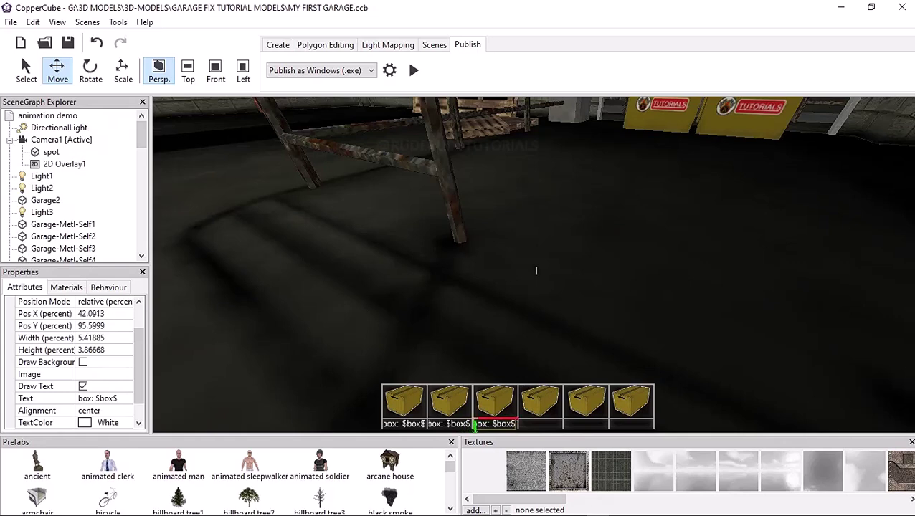
- Clone the third box-count label and position the copy under the fourth slot
{"action": "scroll", "coordinate": [72, 183], "scroll_direction": "down", "scroll_amount": 5}
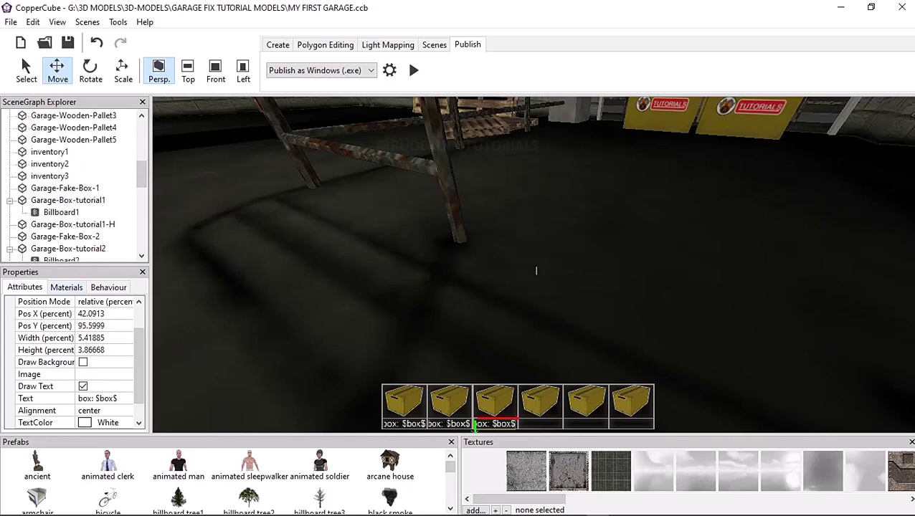
{"action": "scroll", "coordinate": [72, 183], "scroll_direction": "down", "scroll_amount": 5}
{"action": "scroll", "coordinate": [72, 183], "scroll_direction": "down", "scroll_amount": 5}
{"action": "right_click", "coordinate": [54, 248]}
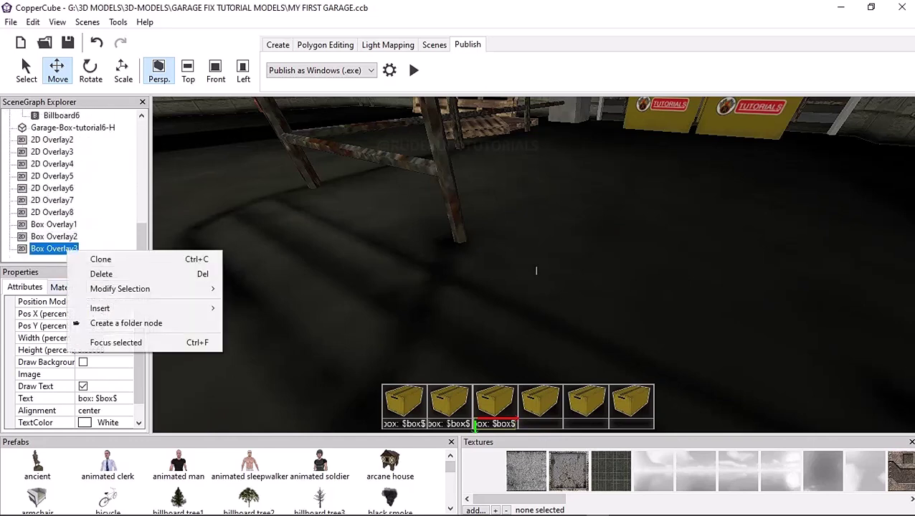
{"action": "left_click", "coordinate": [89, 259]}
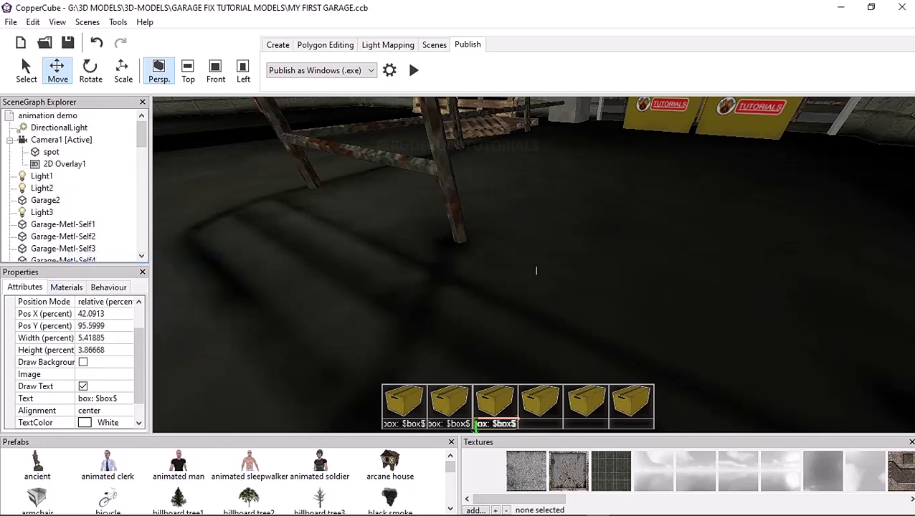
{"action": "left_click_drag", "start_coordinate": [502, 420], "coordinate": [541, 421]}
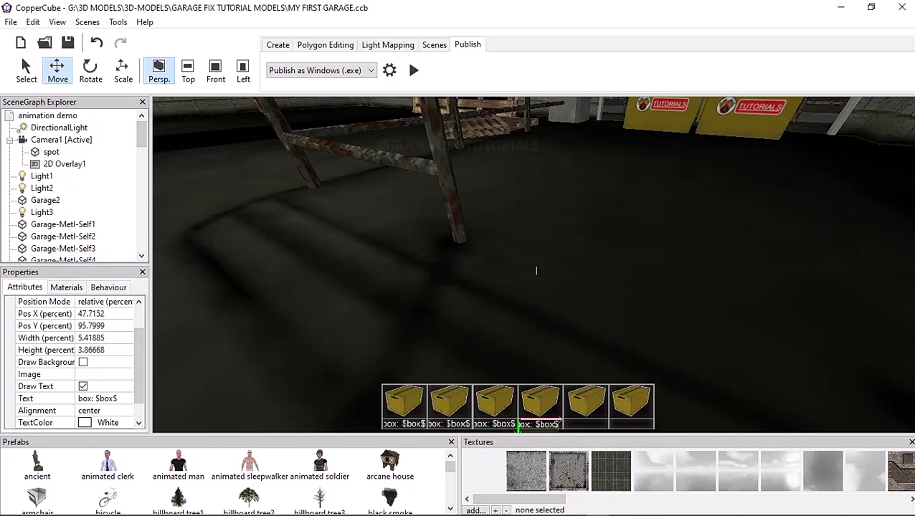
{"action": "left_click_drag", "start_coordinate": [542, 422], "coordinate": [543, 424]}
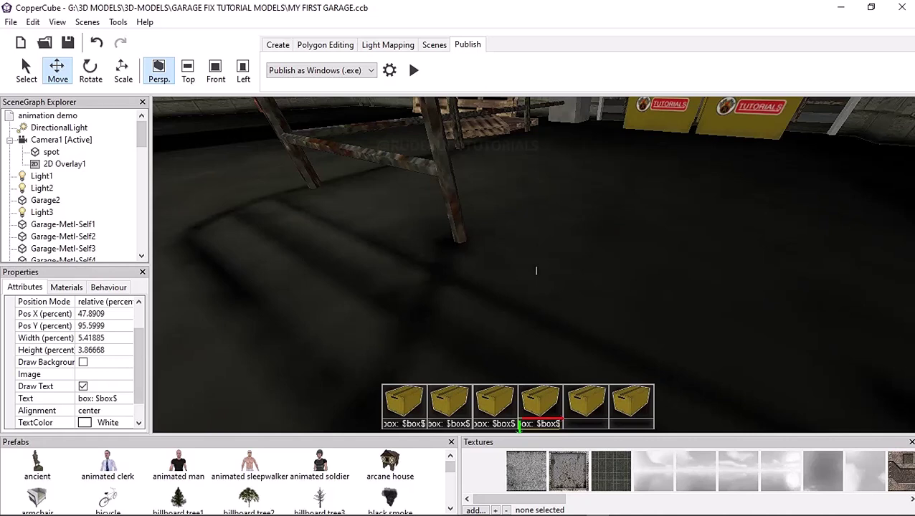
- Clone the fourth label as Box Overlay5 and fit it under the fifth slot
{"action": "left_click", "coordinate": [537, 270]}
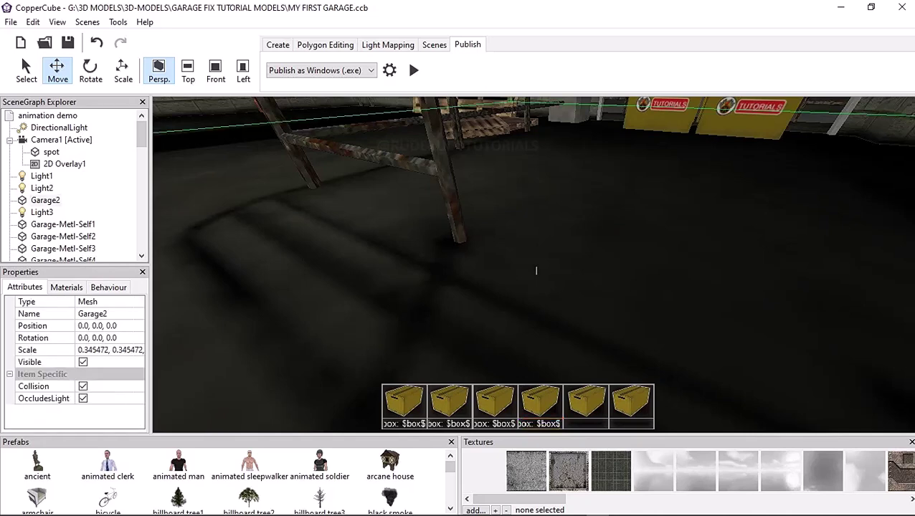
{"action": "scroll", "coordinate": [71, 186], "scroll_direction": "down", "scroll_amount": 10}
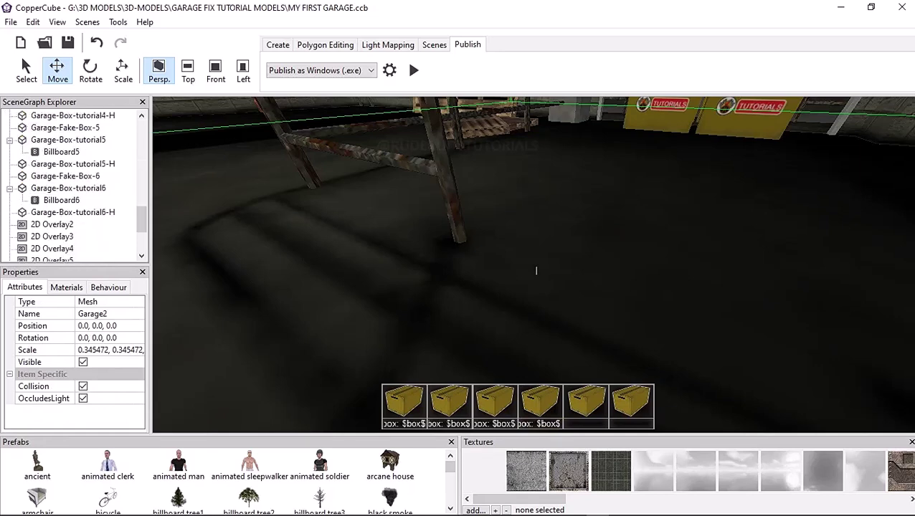
{"action": "left_click", "coordinate": [54, 248]}
{"action": "right_click", "coordinate": [70, 249]}
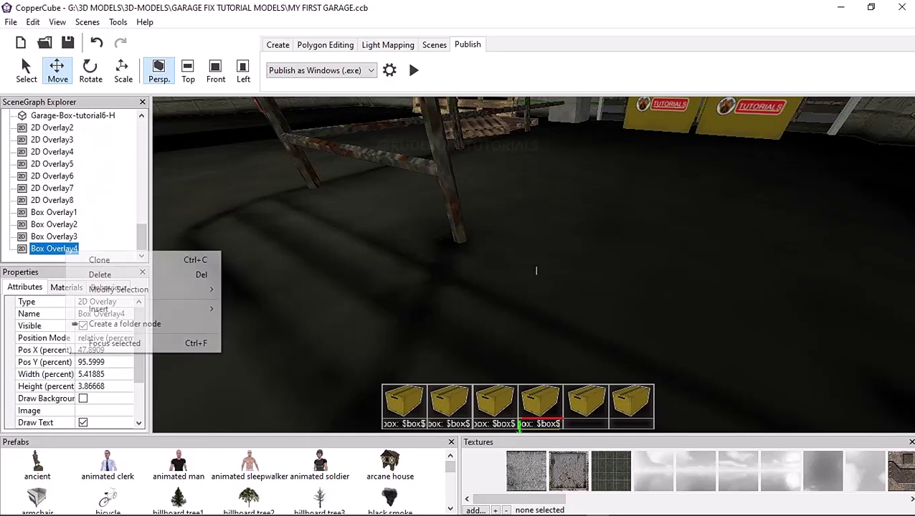
{"action": "left_click", "coordinate": [98, 260]}
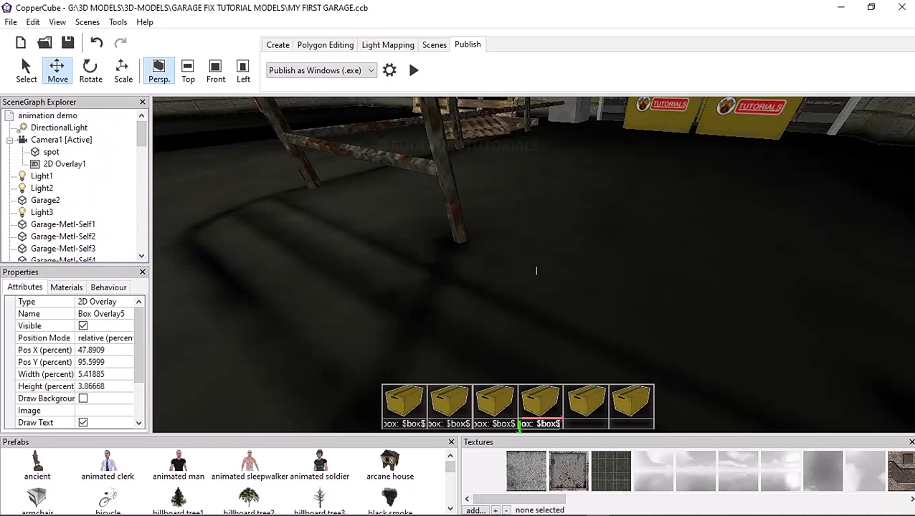
{"action": "left_click_drag", "start_coordinate": [520, 428], "coordinate": [564, 428]}
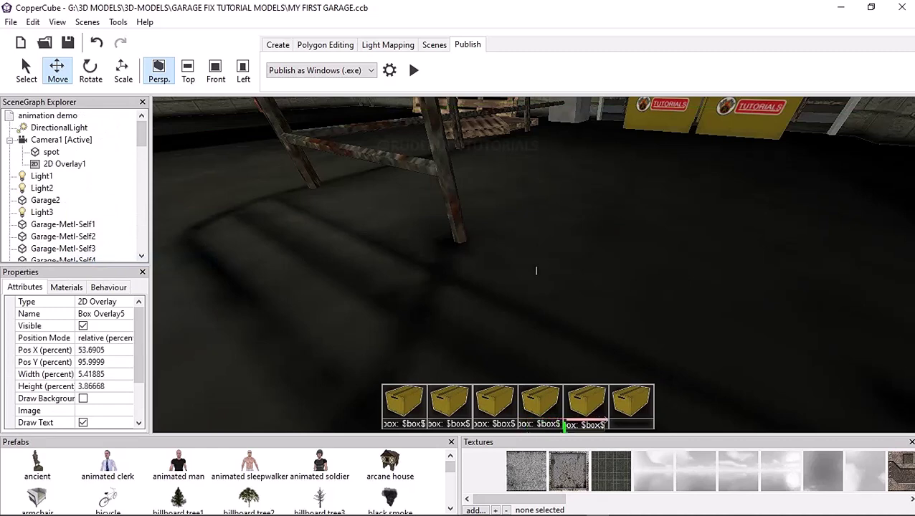
{"action": "left_click_drag", "start_coordinate": [564, 426], "coordinate": [562, 425]}
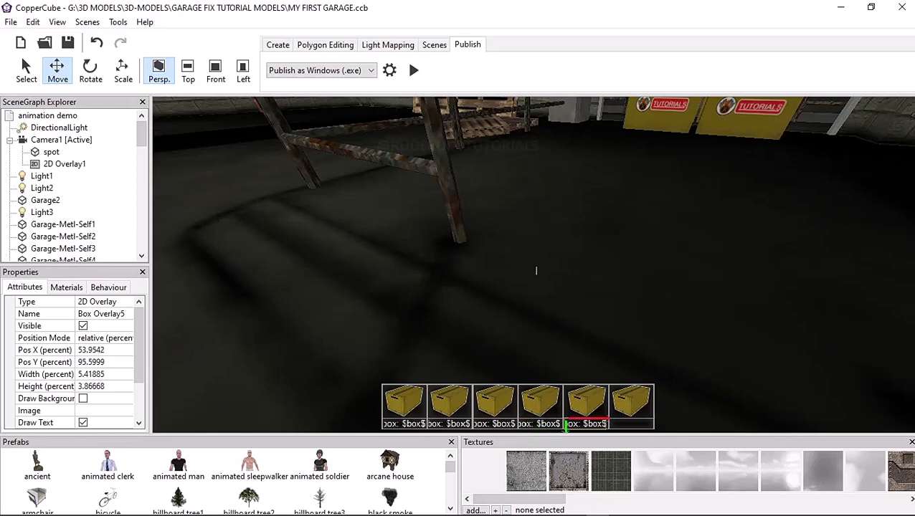
- Clone Box Overlay5 into Box Overlay6 at 59.75×95.6 percent under the last slot
{"action": "scroll", "coordinate": [71, 187], "scroll_direction": "down", "scroll_amount": 2}
{"action": "scroll", "coordinate": [72, 186], "scroll_direction": "down", "scroll_amount": 2}
{"action": "scroll", "coordinate": [72, 186], "scroll_direction": "down", "scroll_amount": 2}
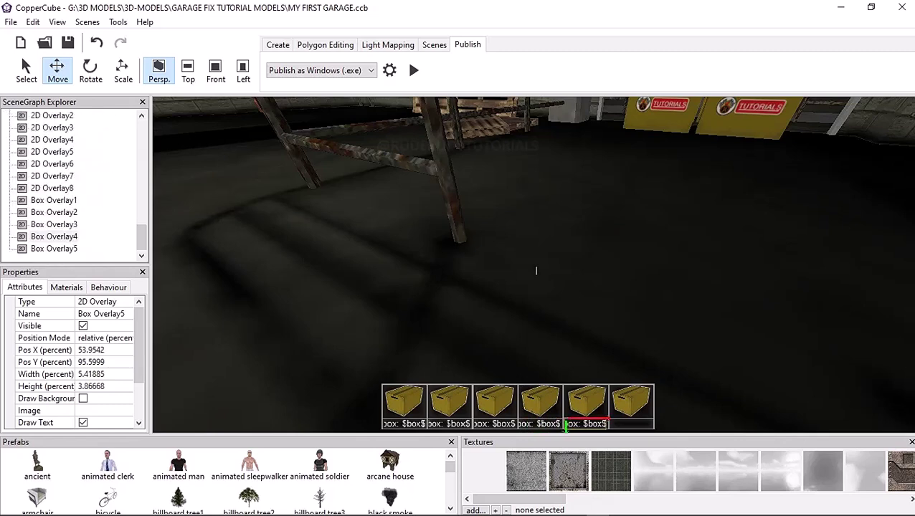
{"action": "left_click", "coordinate": [54, 248]}
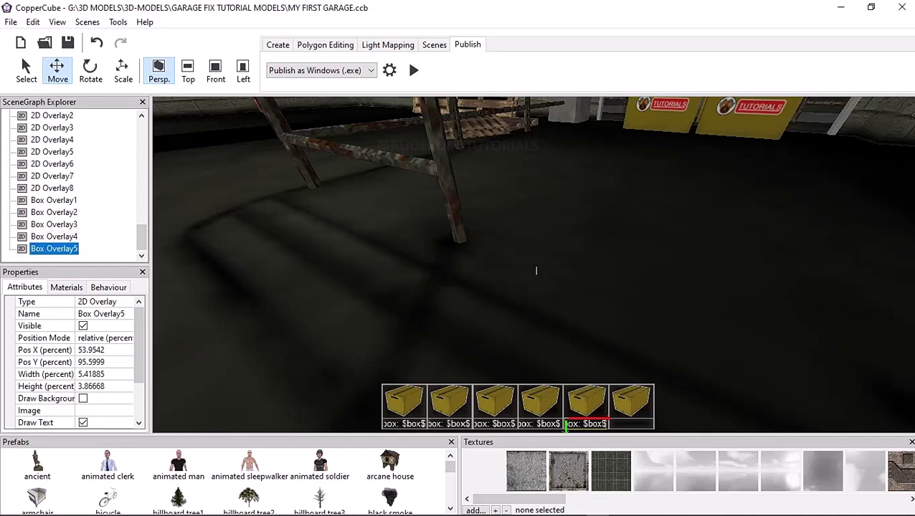
{"action": "right_click", "coordinate": [67, 249]}
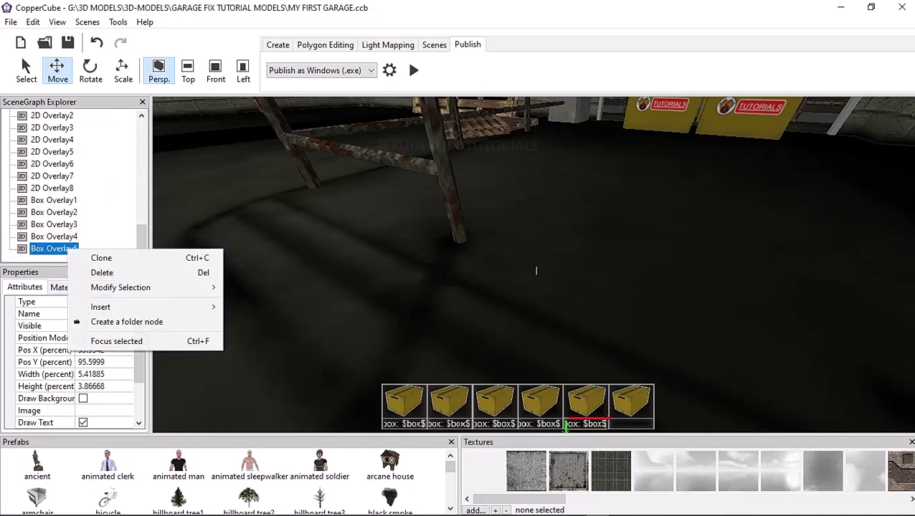
{"action": "left_click", "coordinate": [102, 257]}
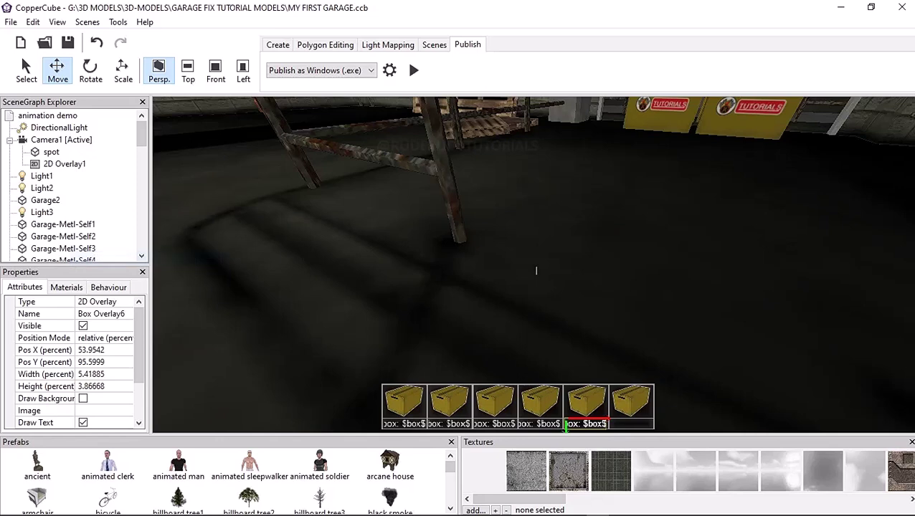
{"action": "mouse_move", "coordinate": [588, 421]}
{"action": "left_mouse_down"}
{"action": "mouse_move", "coordinate": [619, 420]}
{"action": "mouse_move", "coordinate": [610, 424]}
{"action": "left_mouse_up"}
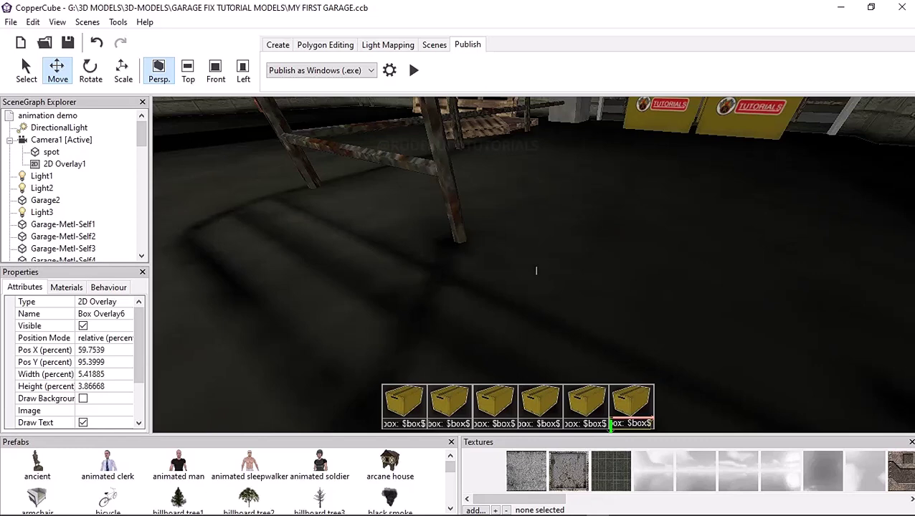
{"action": "left_click_drag", "start_coordinate": [611, 424], "coordinate": [611, 425]}
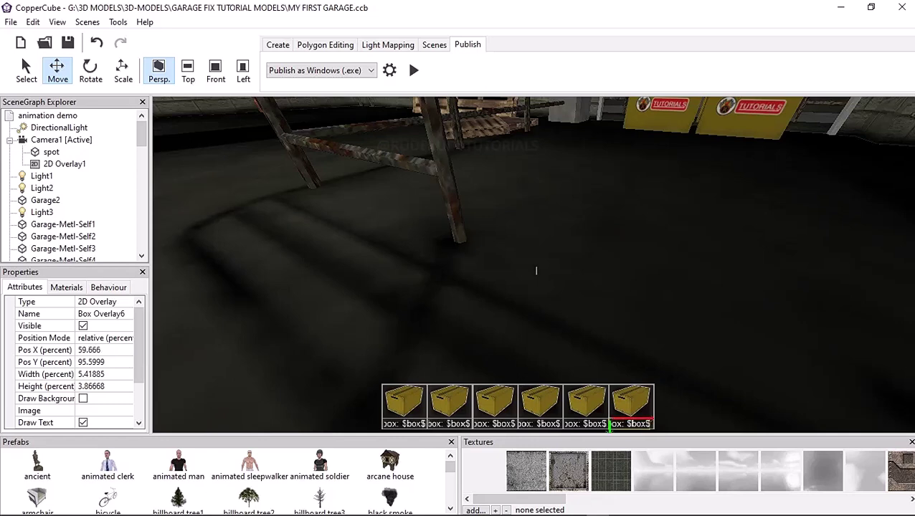
{"action": "key", "text": "Right"}
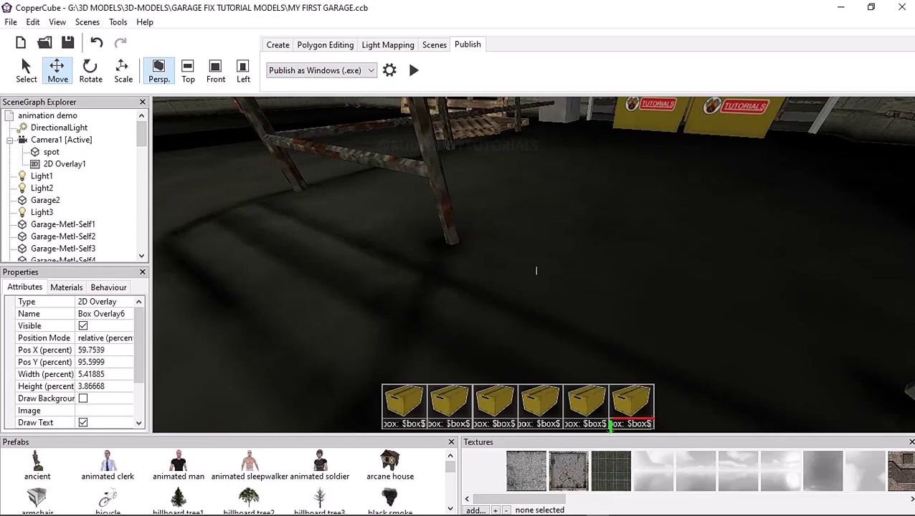
- Launch the game and carry the first box onto the pallet drop spot
{"action": "key", "text": "F5"}
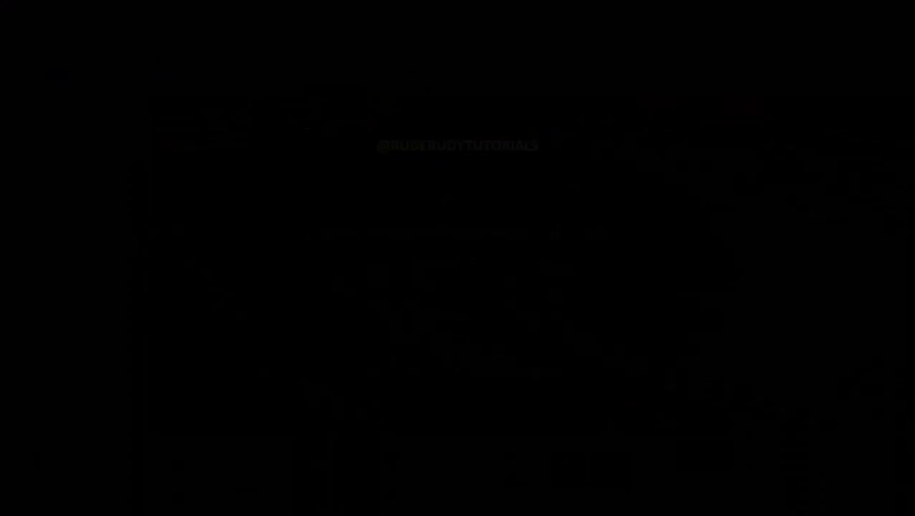
{"action": "key", "text": "Right"}
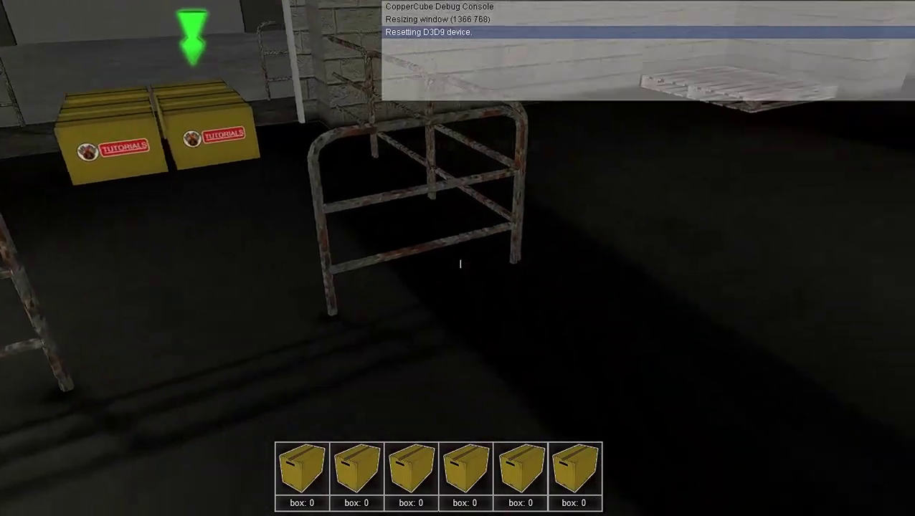
{"action": "key", "text": "Left"}
{"action": "key", "text": "Up"}
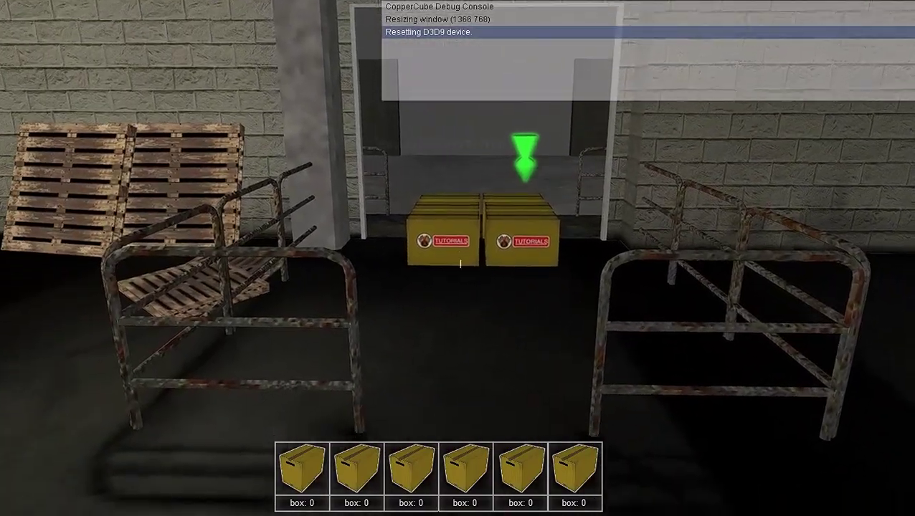
{"action": "key", "text": "Up"}
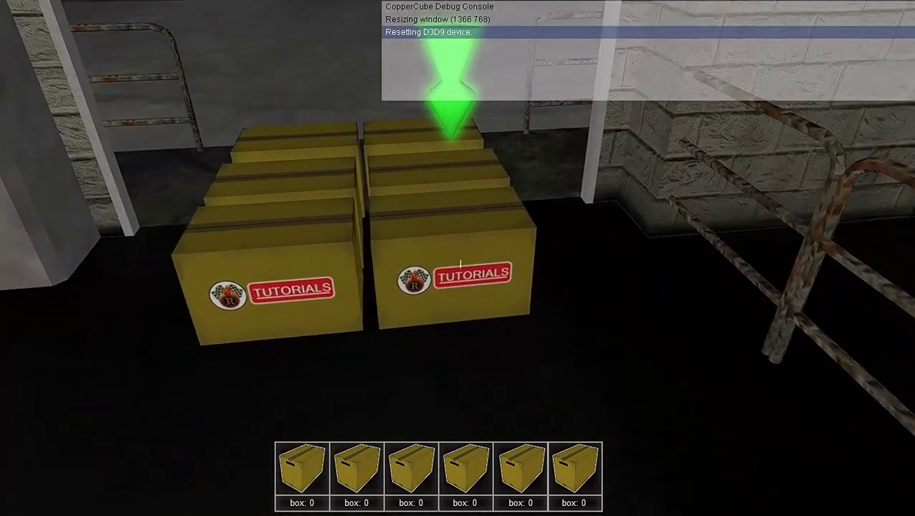
{"action": "key", "text": "Up"}
{"action": "key", "text": "Down"}
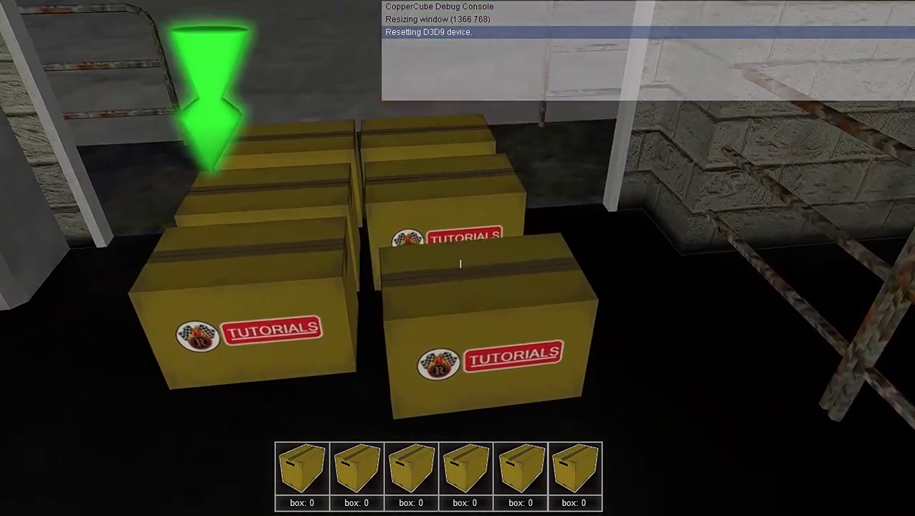
{"action": "key", "text": "Up"}
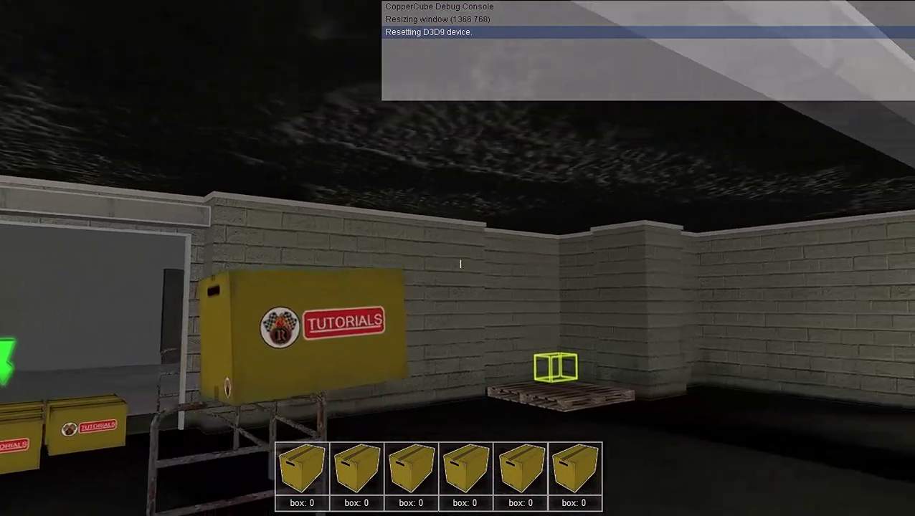
{"action": "key", "text": "Up"}
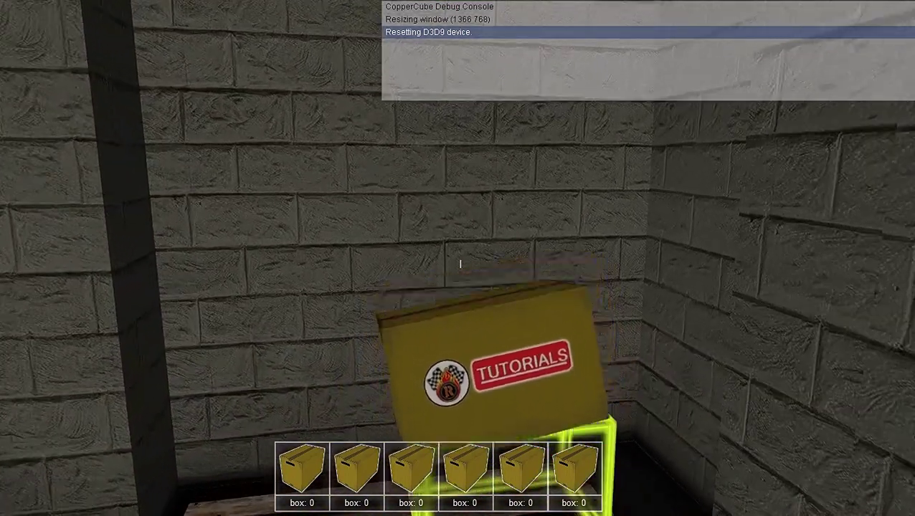
{"action": "left_click", "coordinate": [460, 264]}
- Fetch a second box from the stack and place it on the pallet
{"action": "key", "text": "Left"}
{"action": "key", "text": "Up"}
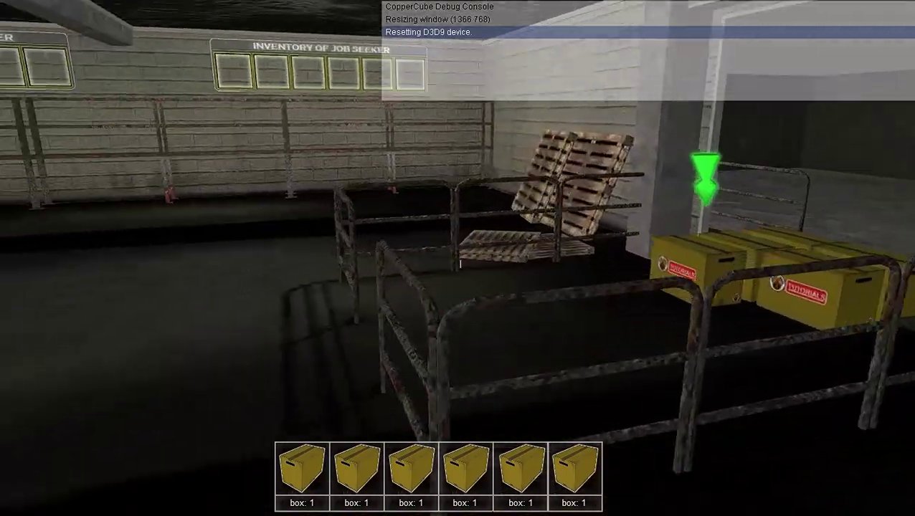
{"action": "key", "text": "Down"}
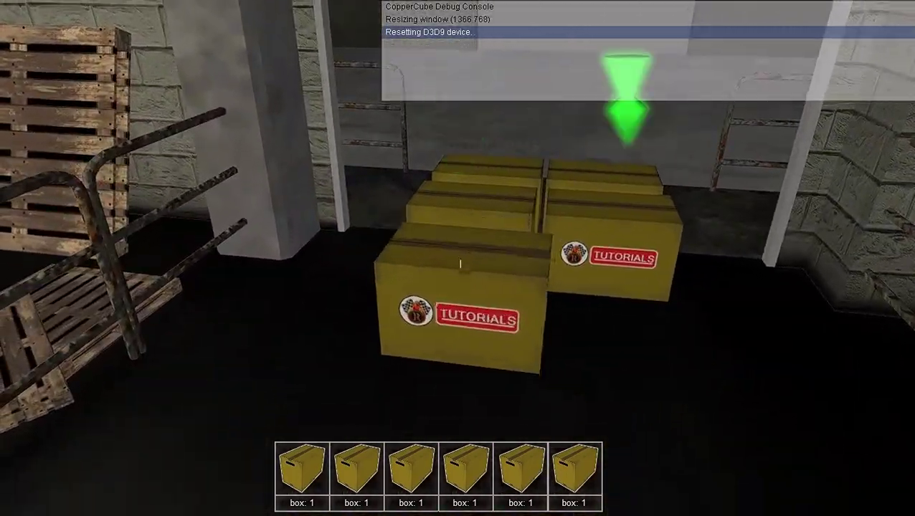
{"action": "key", "text": "Right"}
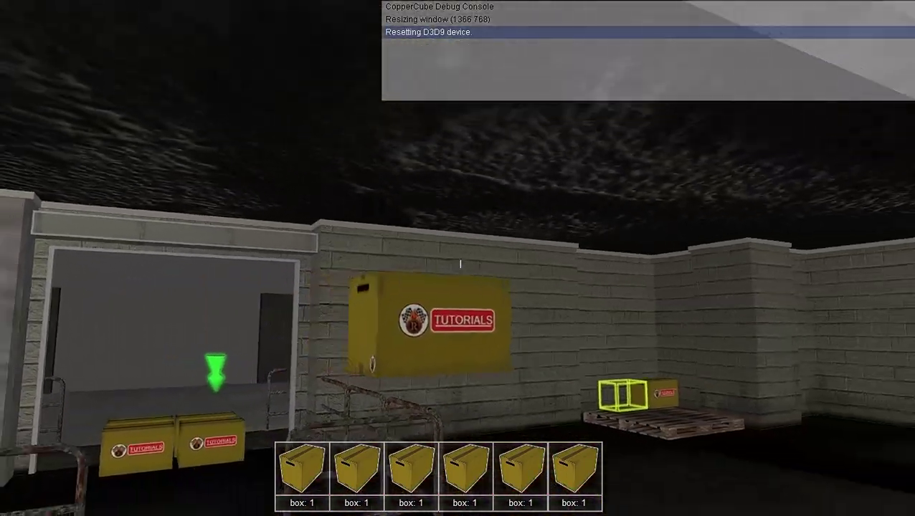
{"action": "key", "text": "Up"}
{"action": "key", "text": "Right"}
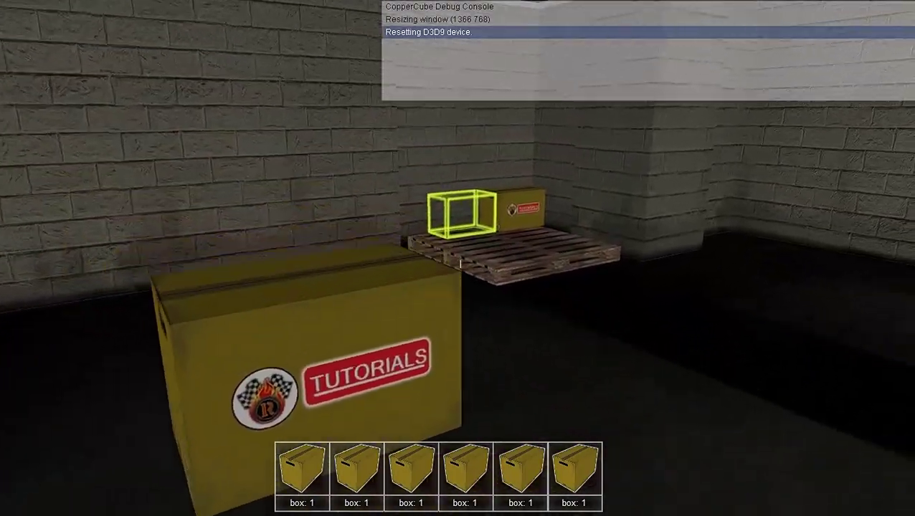
{"action": "key", "text": "Up"}
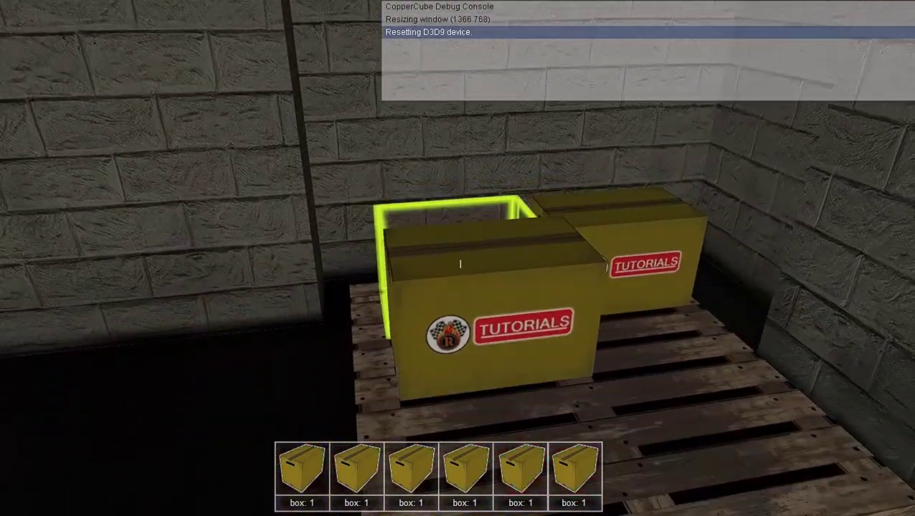
{"action": "left_click", "coordinate": [460, 264]}
- Carry the large third box from the TUTORIALS stack onto the pallet
{"action": "key", "text": "Left"}
{"action": "key", "text": "Down"}
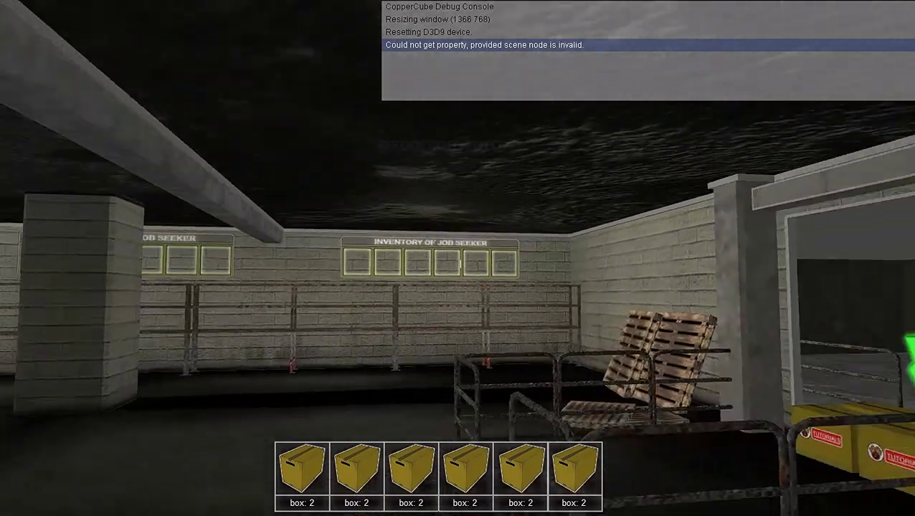
{"action": "key", "text": "Right"}
{"action": "key", "text": "Up"}
{"action": "key", "text": "Up"}
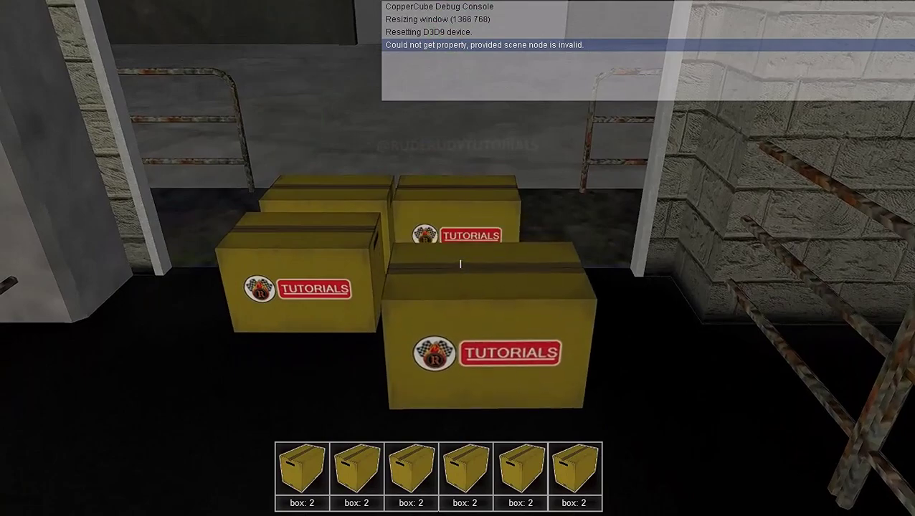
{"action": "key", "text": "Down"}
{"action": "key", "text": "Right"}
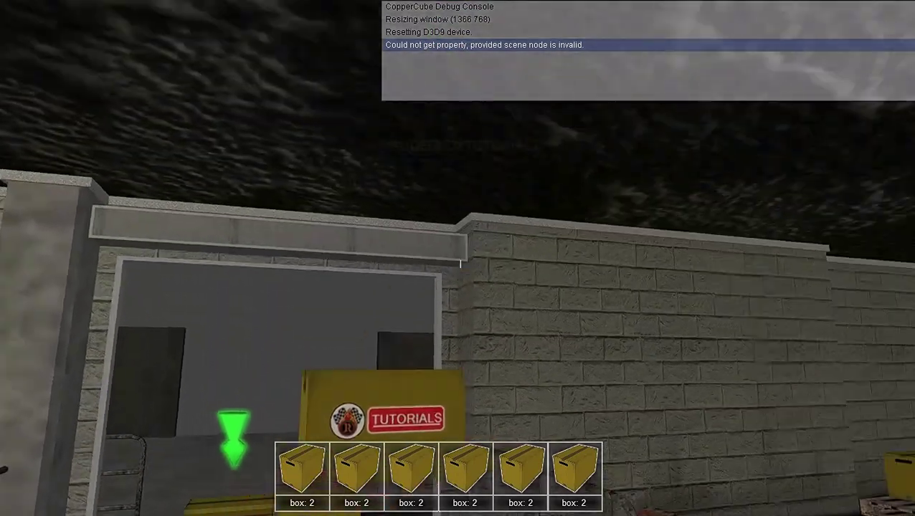
{"action": "key", "text": "Up"}
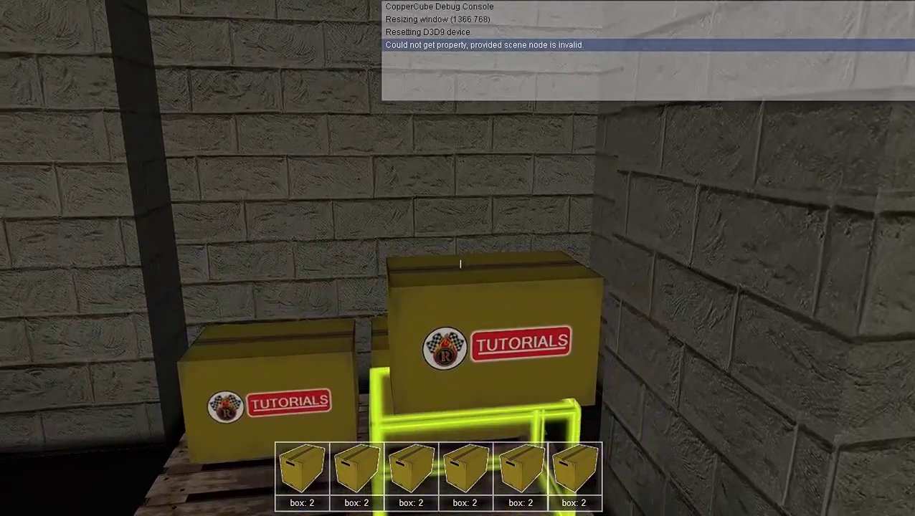
{"action": "key", "text": "Right"}
- Pick up the front TUTORIALS box and drop it as the fourth box on the pallet
{"action": "key", "text": "Left"}
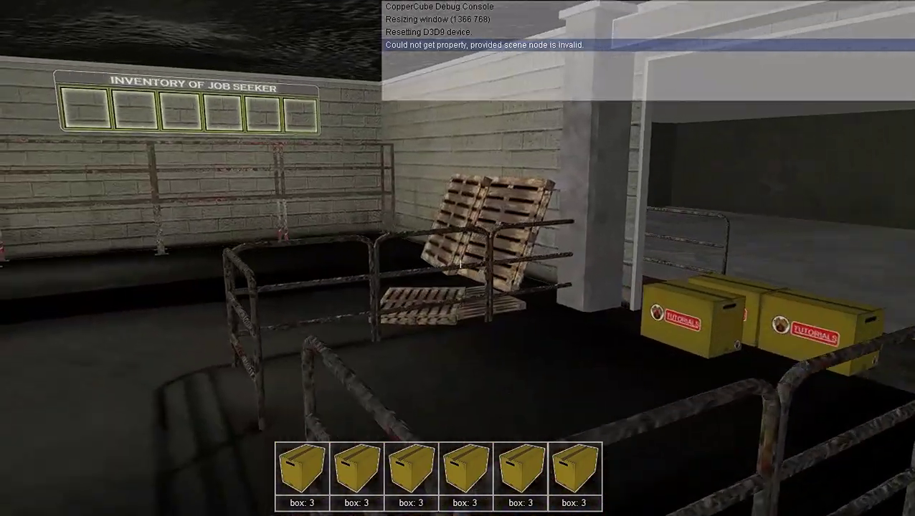
{"action": "key", "text": "Right"}
{"action": "key", "text": "Left"}
{"action": "key", "text": "Up"}
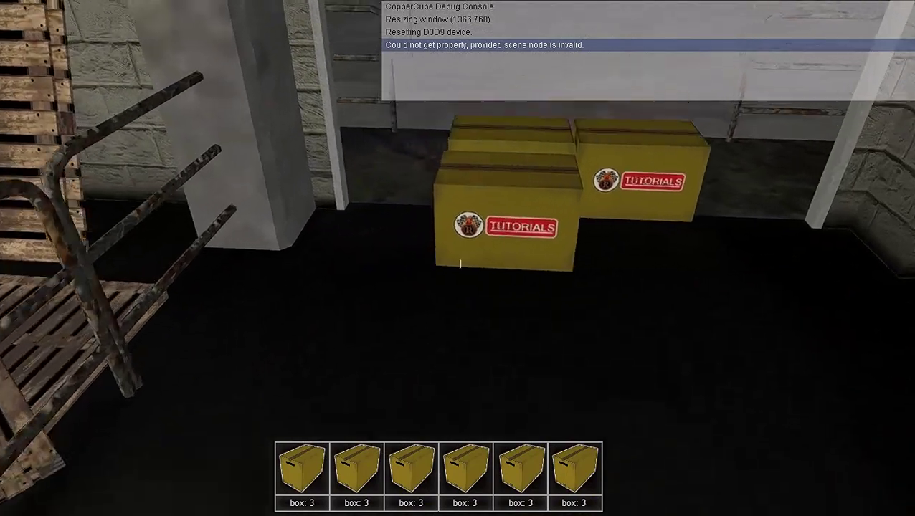
{"action": "left_click", "coordinate": [460, 264]}
{"action": "key", "text": "Down"}
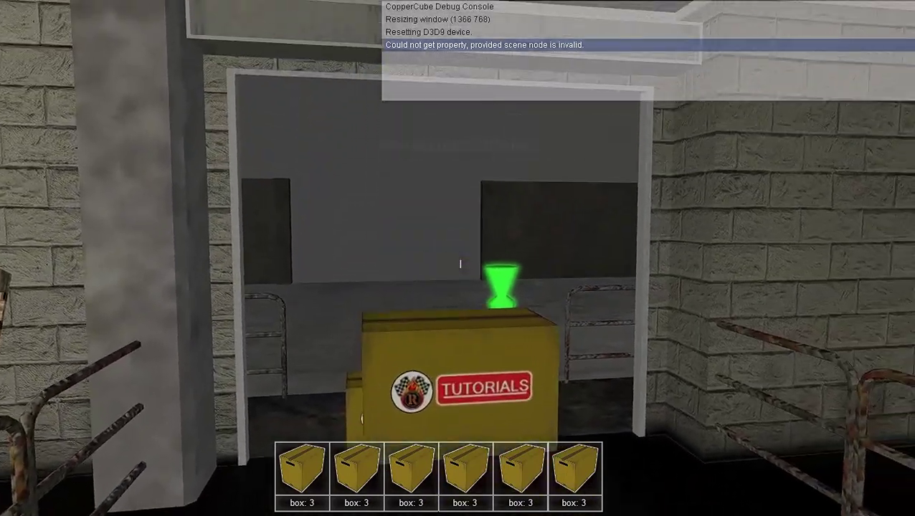
{"action": "key", "text": "Right"}
{"action": "key", "text": "Up"}
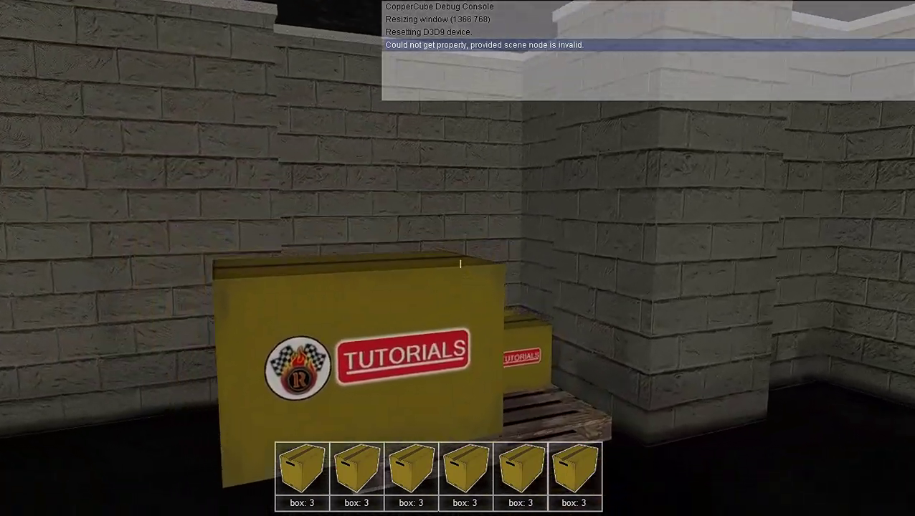
{"action": "left_click", "coordinate": [460, 263]}
- Bring a fifth TUTORIALS box back and set it on the pallet
{"action": "key", "text": "Down"}
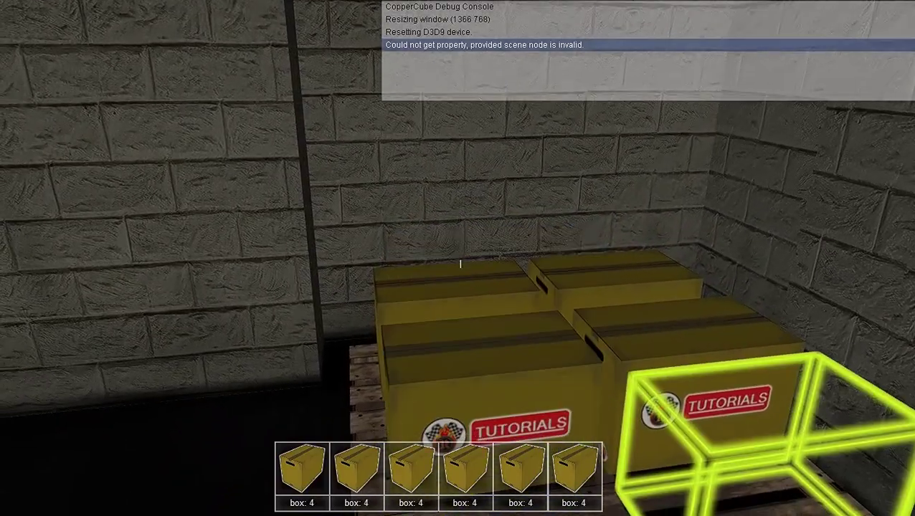
{"action": "key", "text": "Left"}
{"action": "key", "text": "Up"}
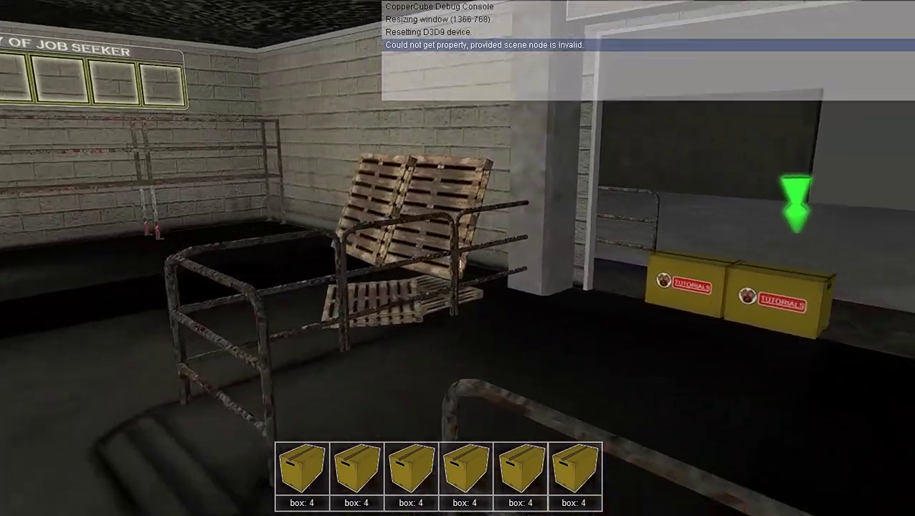
{"action": "key", "text": "Right"}
{"action": "key", "text": "Down"}
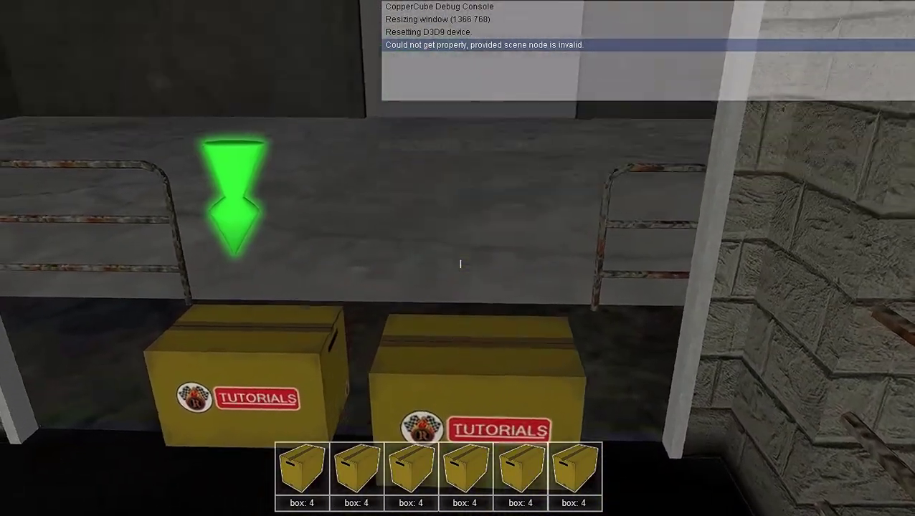
{"action": "key", "text": "Left"}
{"action": "key", "text": "Down"}
{"action": "key", "text": "Right"}
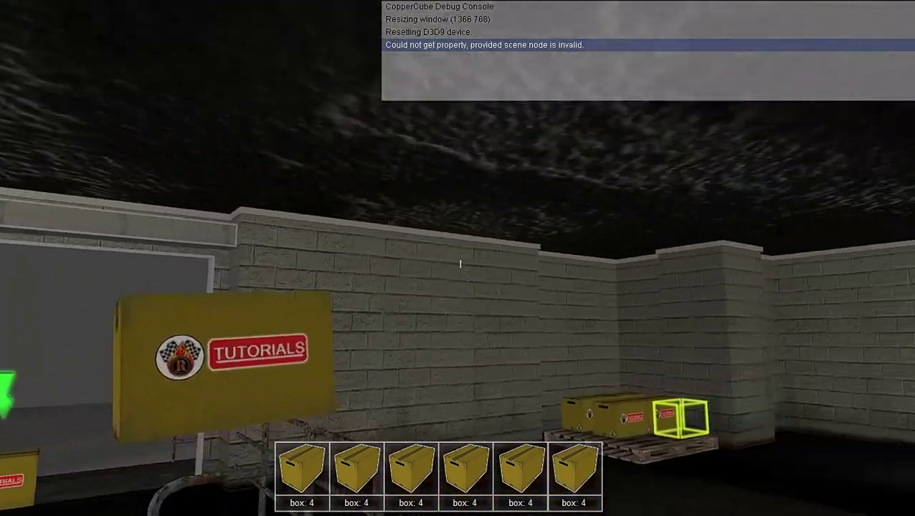
{"action": "key", "text": "Up"}
{"action": "key", "text": "Up"}
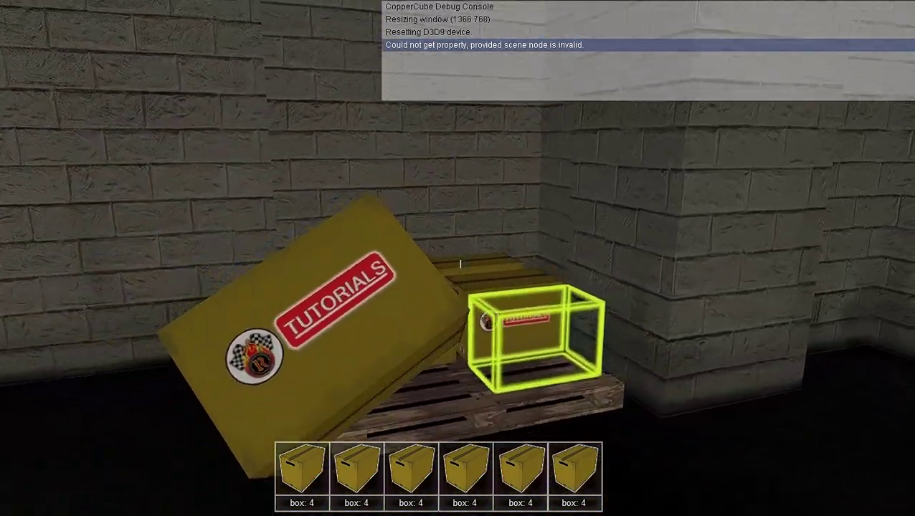
{"action": "key", "text": "Left"}
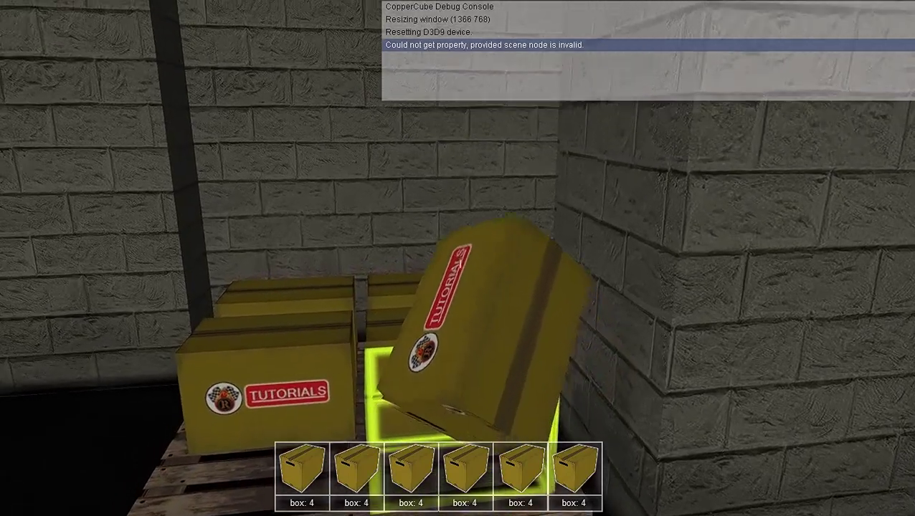
{"action": "left_click", "coordinate": [460, 263]}
- Fetch the box under the green arrow and drop it into the last pallet slot
{"action": "key", "text": "Left"}
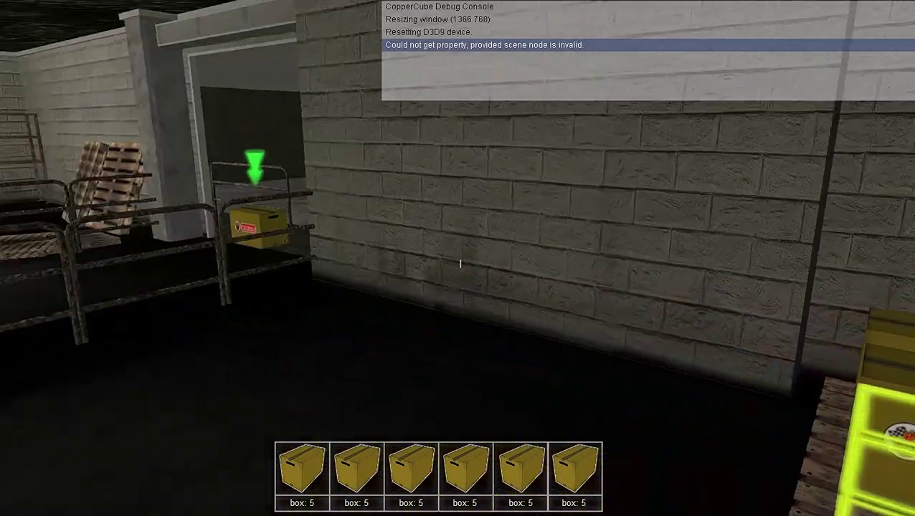
{"action": "key", "text": "Right"}
{"action": "key", "text": "Up"}
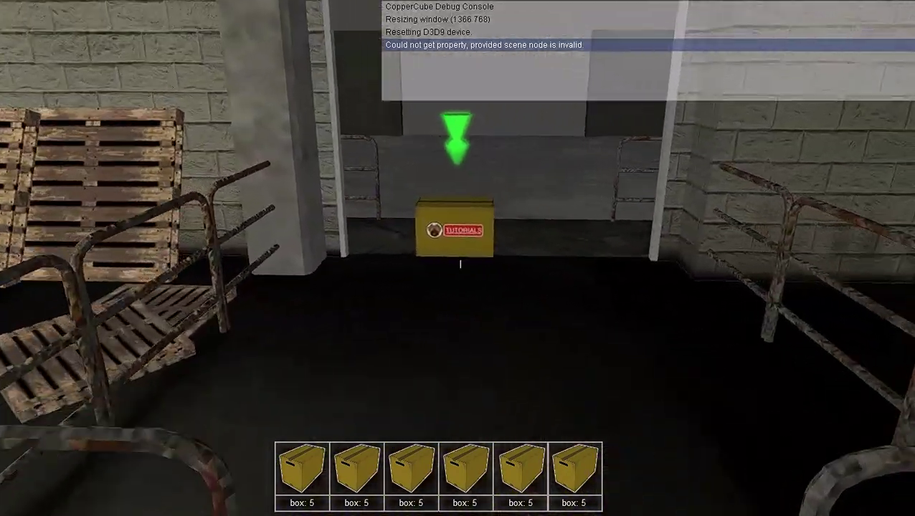
{"action": "key", "text": "Up"}
{"action": "key", "text": "Down"}
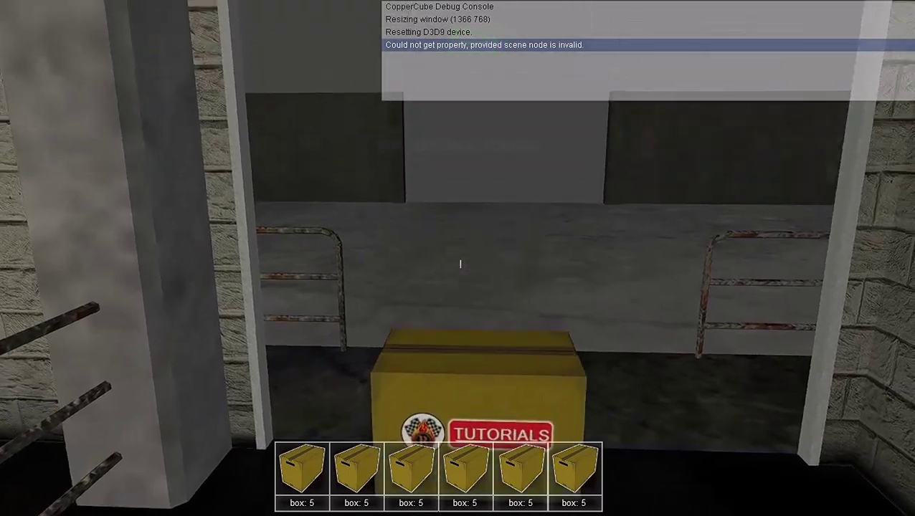
{"action": "key", "text": "Right"}
{"action": "key", "text": "Right"}
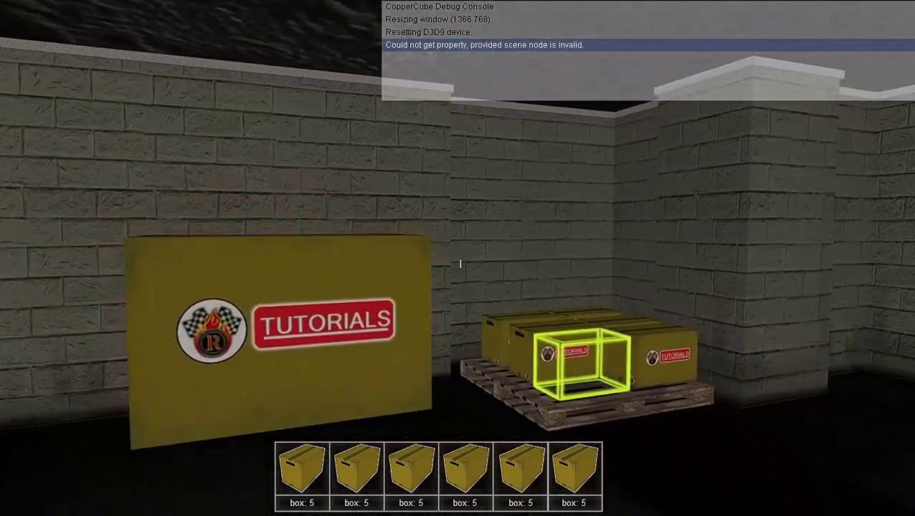
{"action": "key", "text": "Up"}
{"action": "key", "text": "Down"}
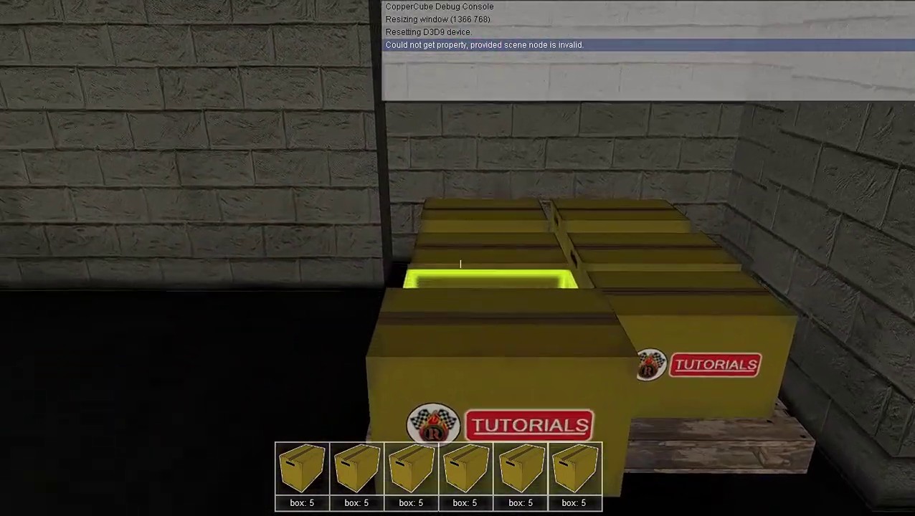
{"action": "left_click", "coordinate": [461, 264]}
- Look around the yard to confirm the counters read box: 6, then bring up the taskbar
{"action": "key", "text": "Left"}
{"action": "key", "text": "Left"}
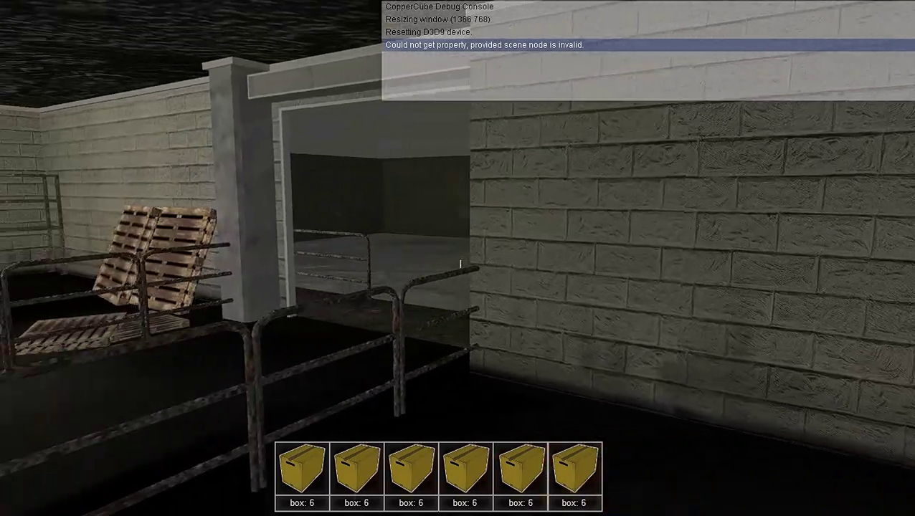
{"action": "key", "text": "Right"}
{"action": "key", "text": "Right"}
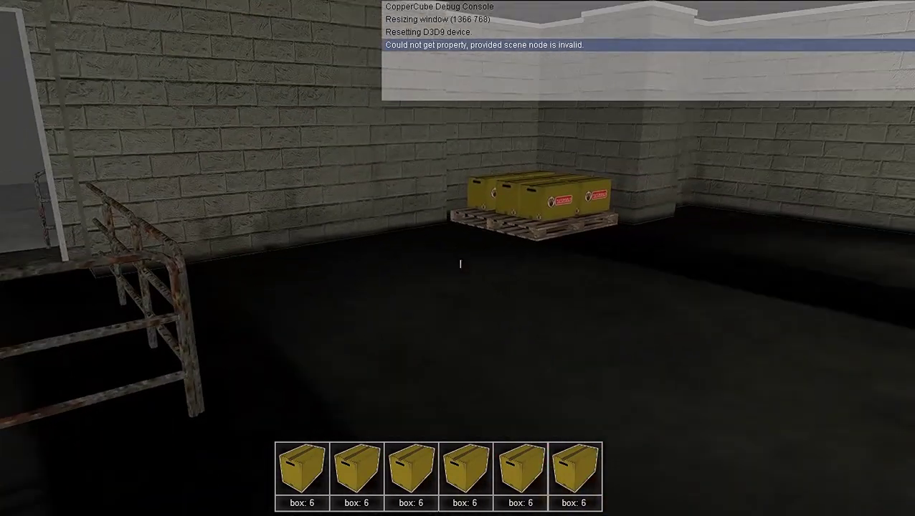
{"action": "key", "text": "Left"}
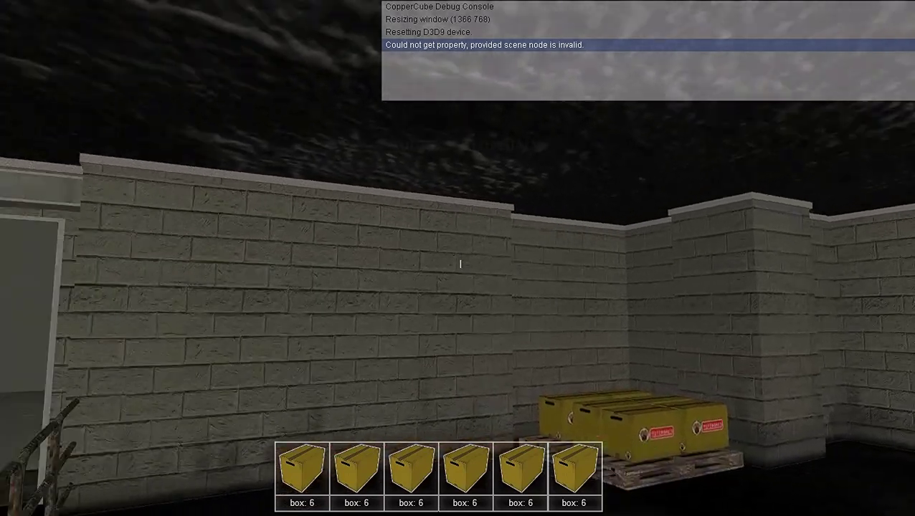
{"action": "key", "text": "Right"}
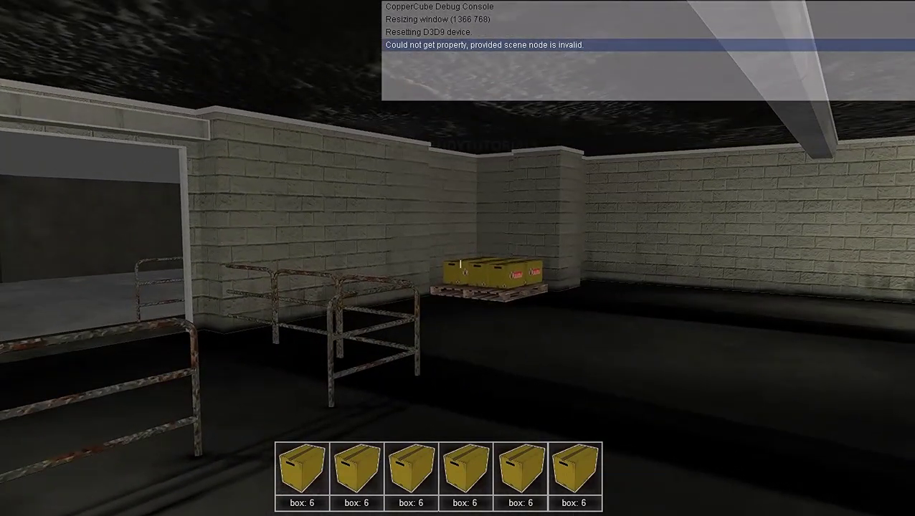
{"action": "key", "text": "super"}
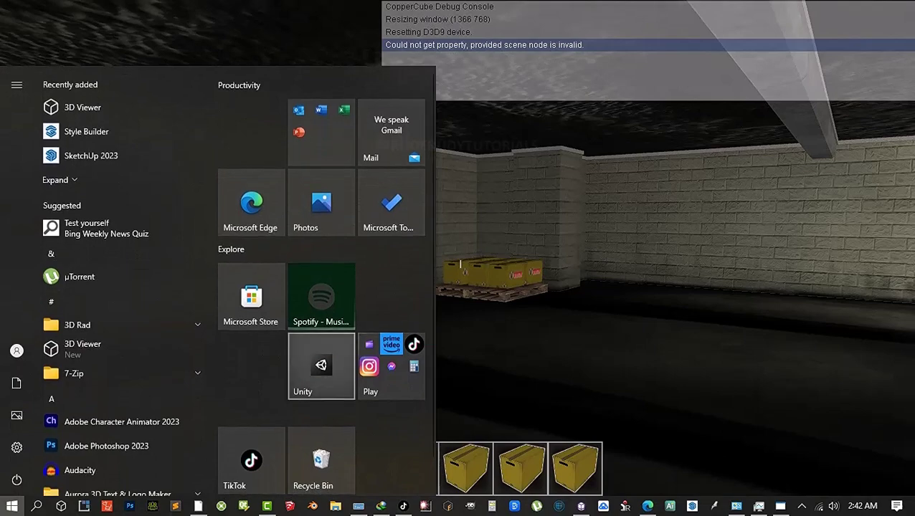
- Close the MY FIRST GARAGE.exe game window from its taskbar menu and dismiss the Start menu
{"action": "right_click", "coordinate": [780, 506]}
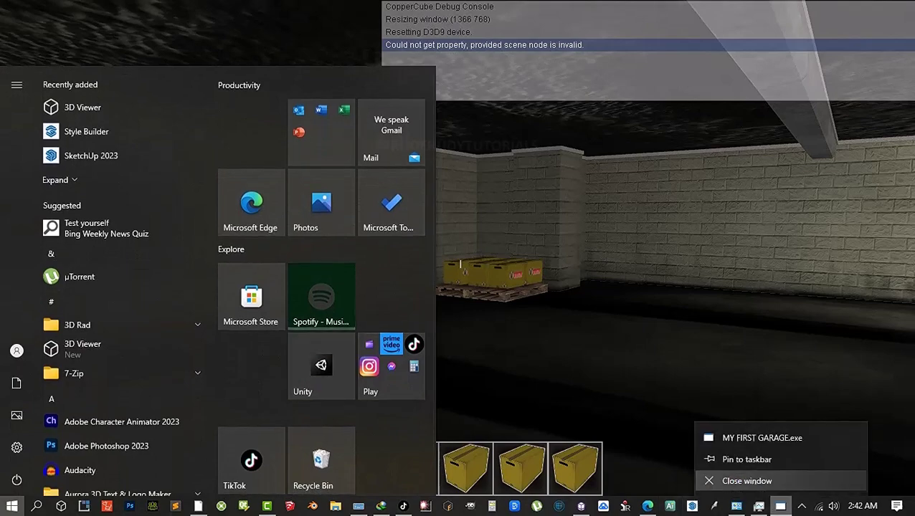
{"action": "left_click", "coordinate": [747, 482]}
{"action": "left_click", "coordinate": [537, 270]}
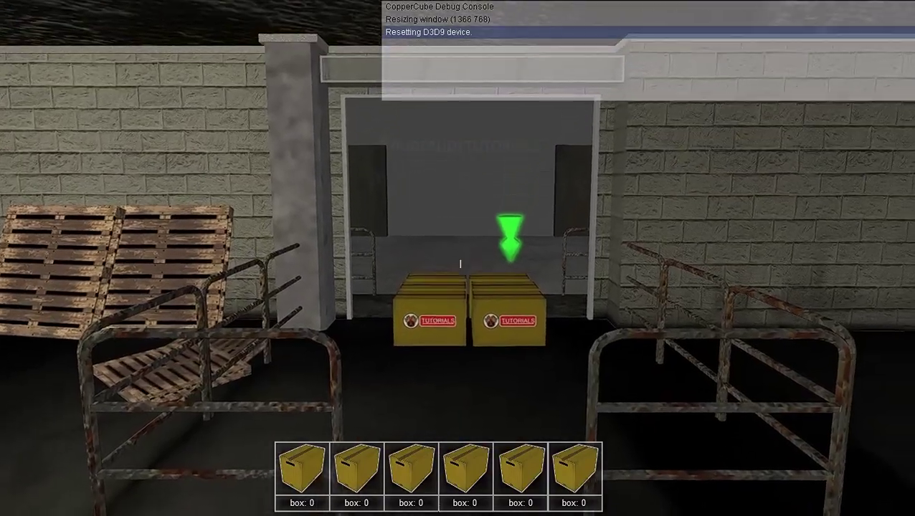
- Take a box from the stacked TUTORIALS boxes and drop it in the pallet's wireframe slot, making counters read box: 1
{"action": "key", "text": "s"}
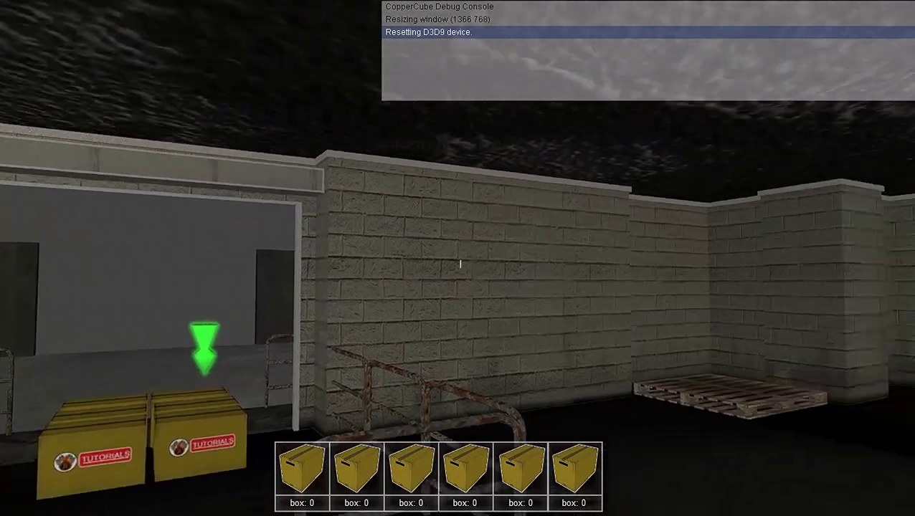
{"action": "key", "text": "w"}
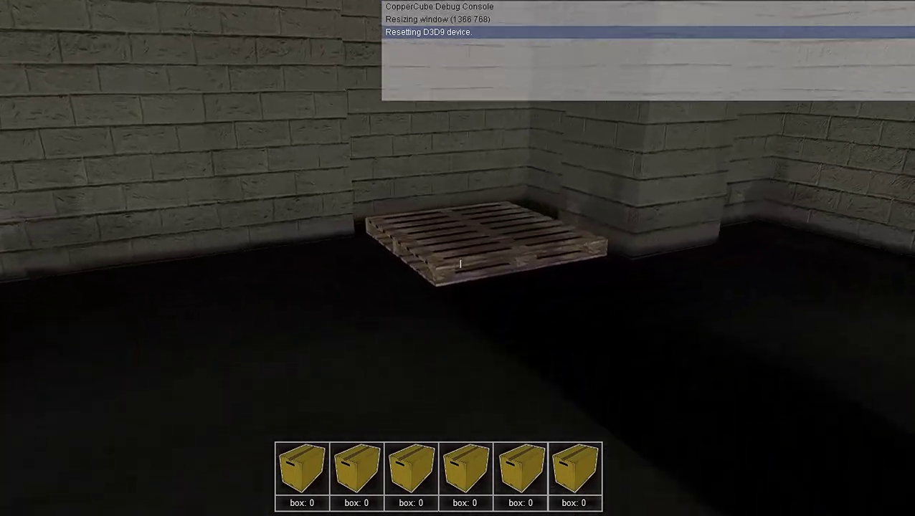
{"action": "key", "text": "w"}
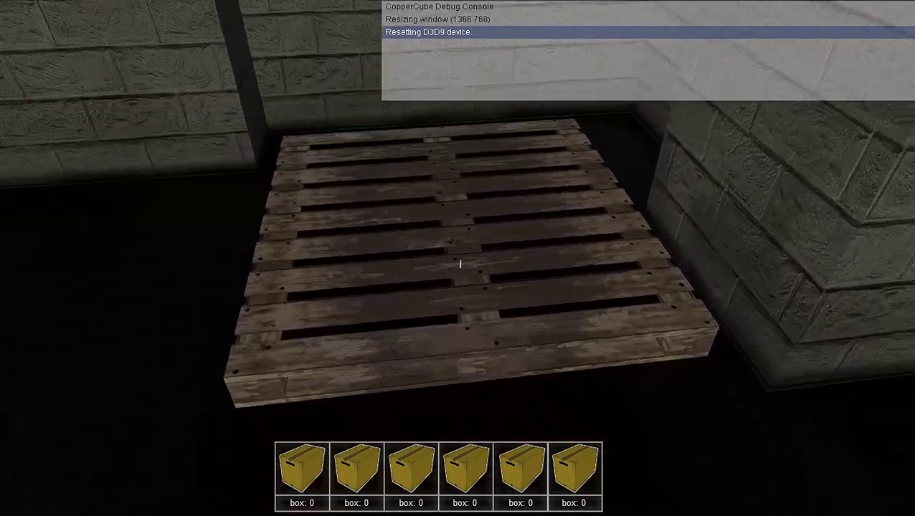
{"action": "key", "text": "w"}
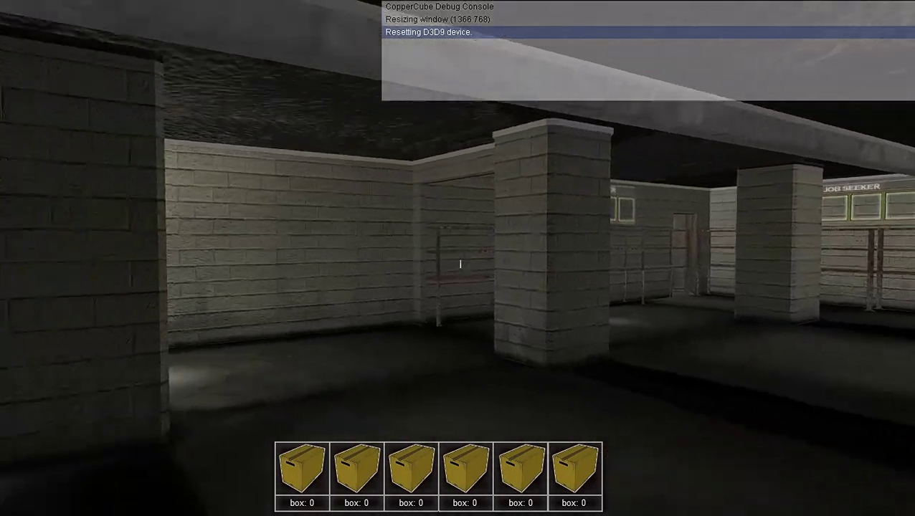
{"action": "key", "text": "Left"}
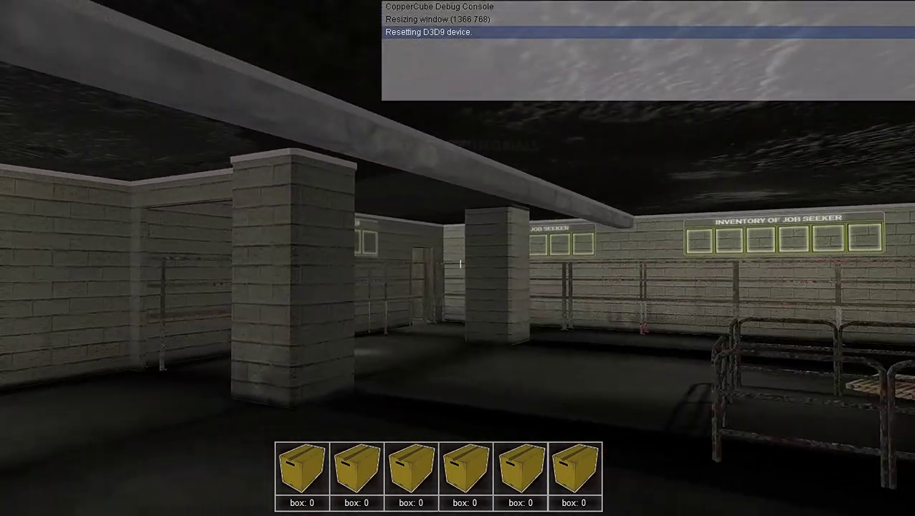
{"action": "key", "text": "w"}
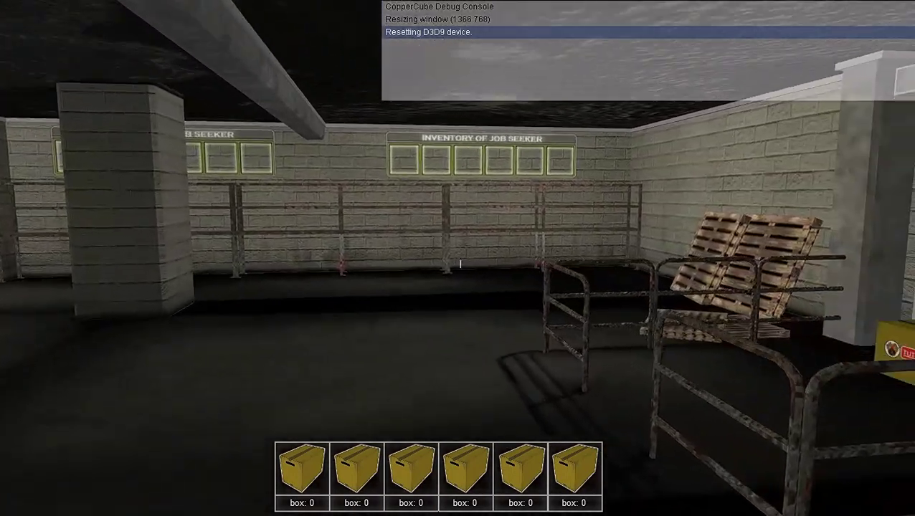
{"action": "key", "text": "w"}
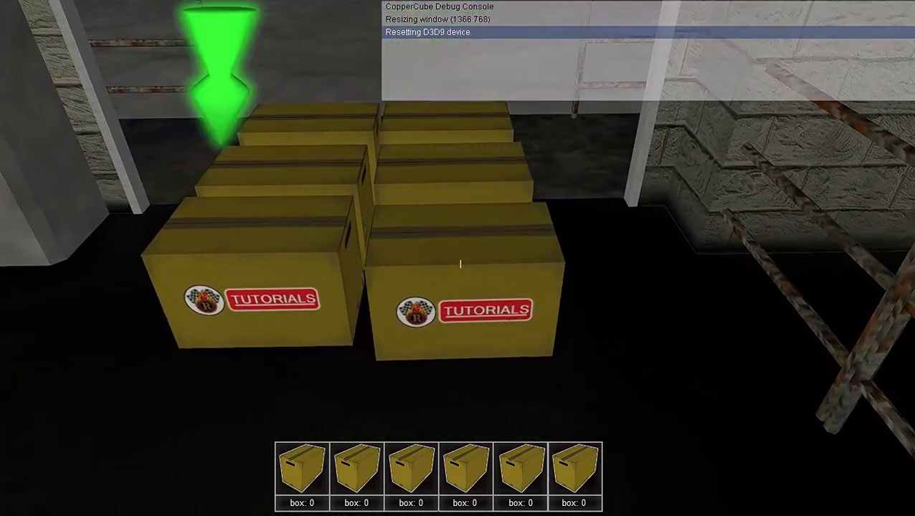
{"action": "key", "text": "s"}
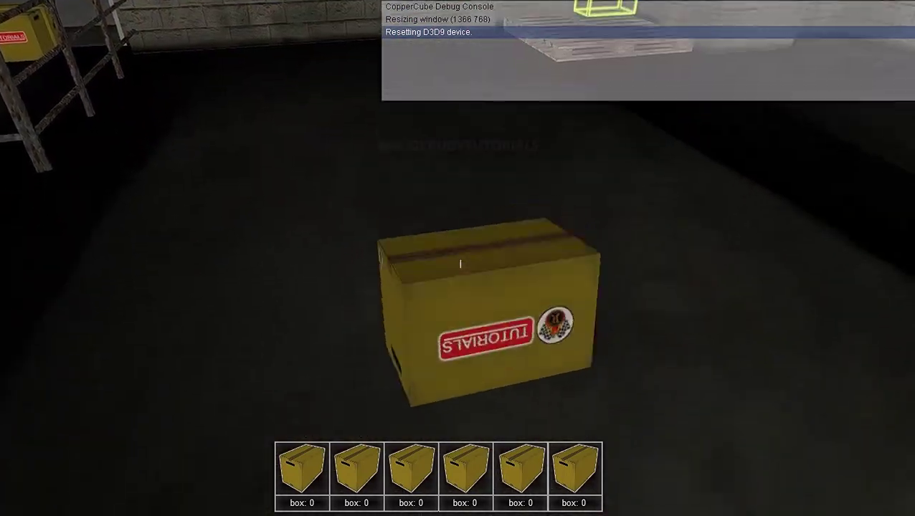
{"action": "key", "text": "w"}
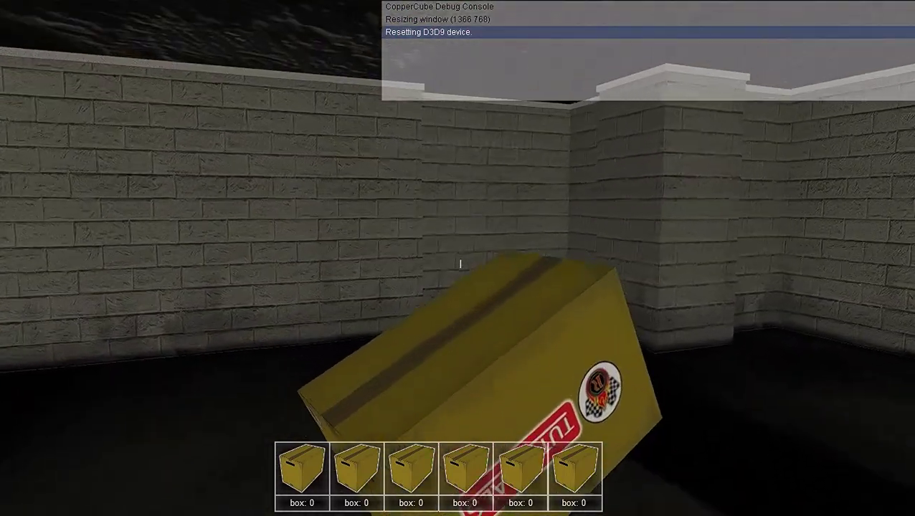
{"action": "key", "text": "w"}
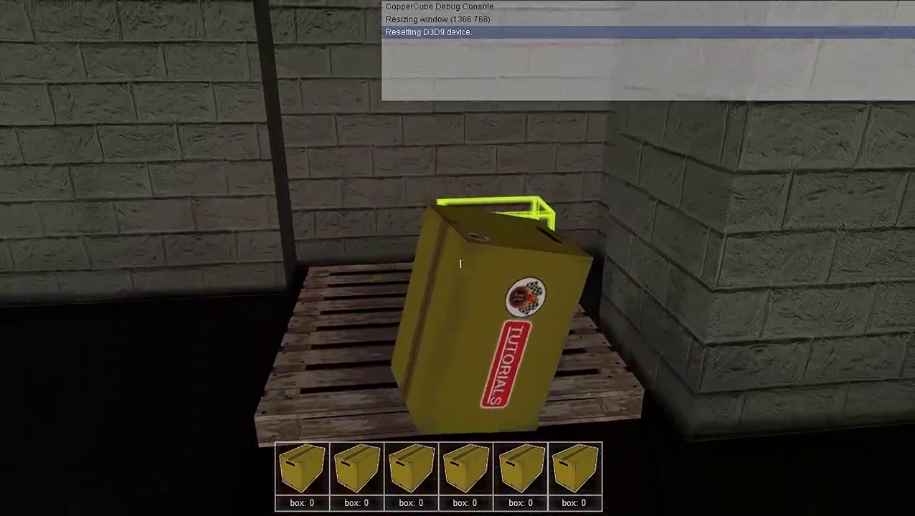
{"action": "left_click", "coordinate": [461, 265]}
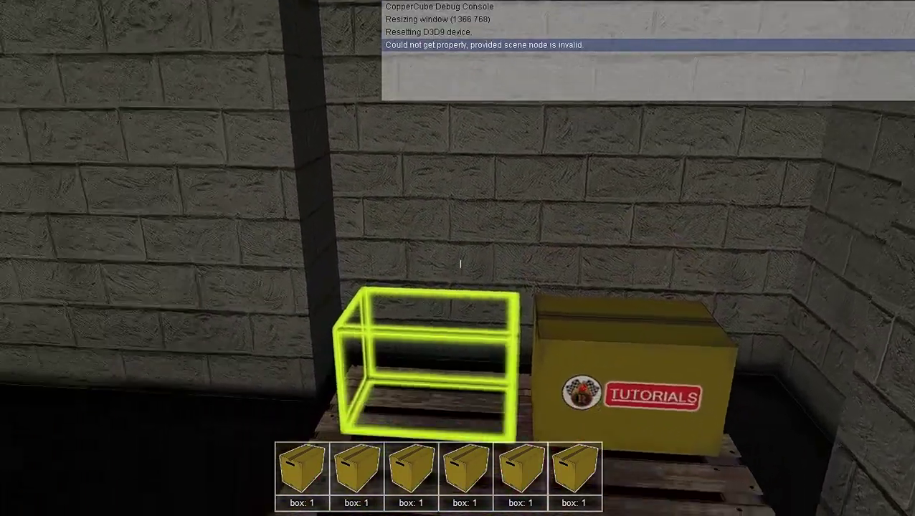
- Pick up another box under the green marker and place it on the pallet as the second box
{"action": "key", "text": "w"}
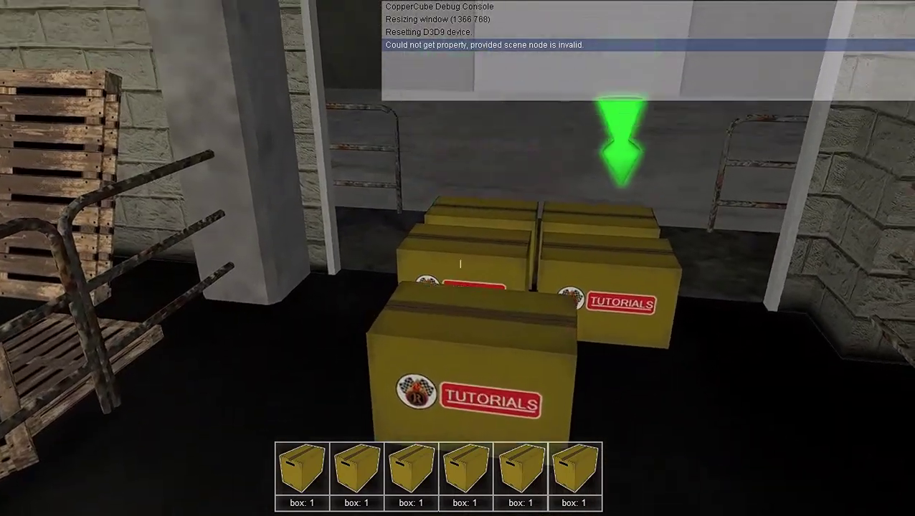
{"action": "left_click", "coordinate": [460, 264]}
{"action": "key", "text": "s"}
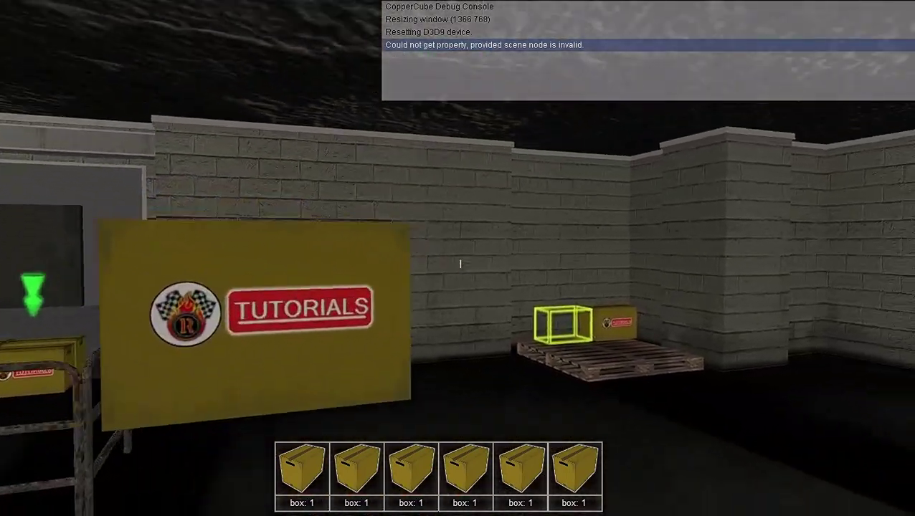
{"action": "key", "text": "w"}
{"action": "key", "text": "w"}
{"action": "left_click", "coordinate": [461, 264]}
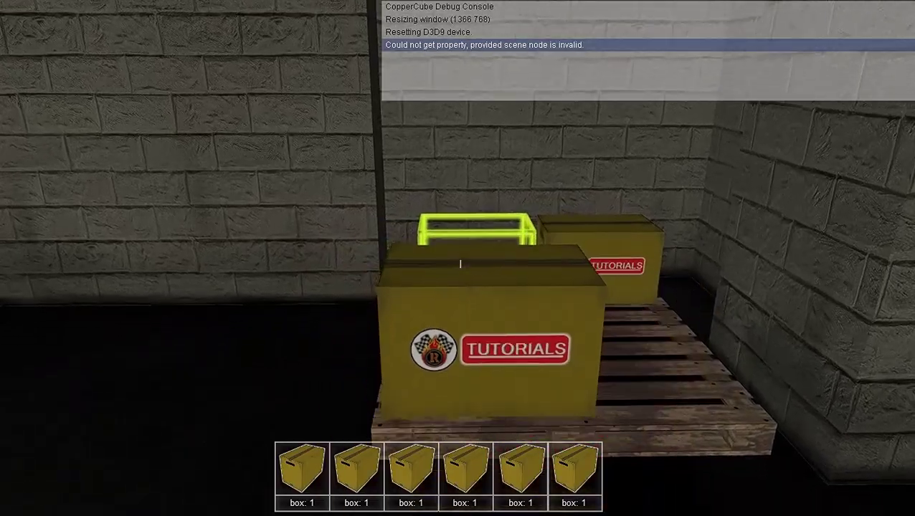
- Bring a box from beside the door back to the pallet and drop it into its slot
{"action": "key", "text": "s"}
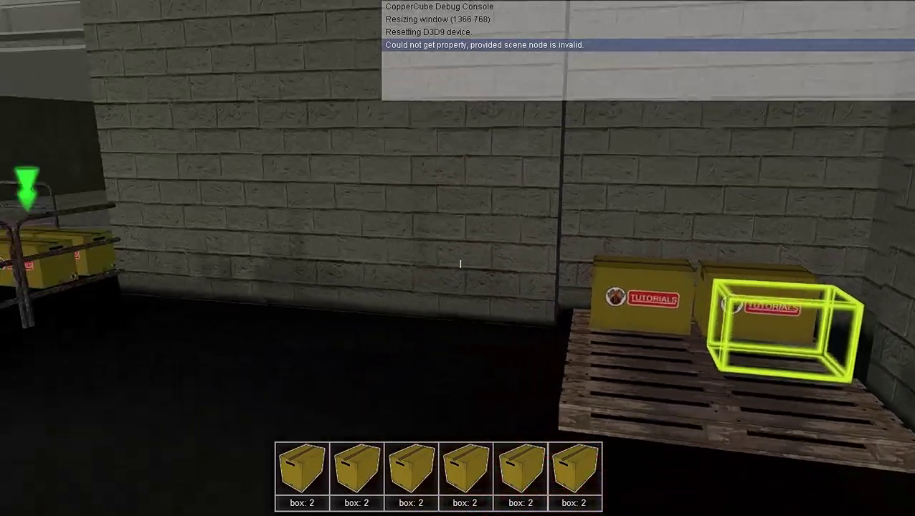
{"action": "key", "text": "w"}
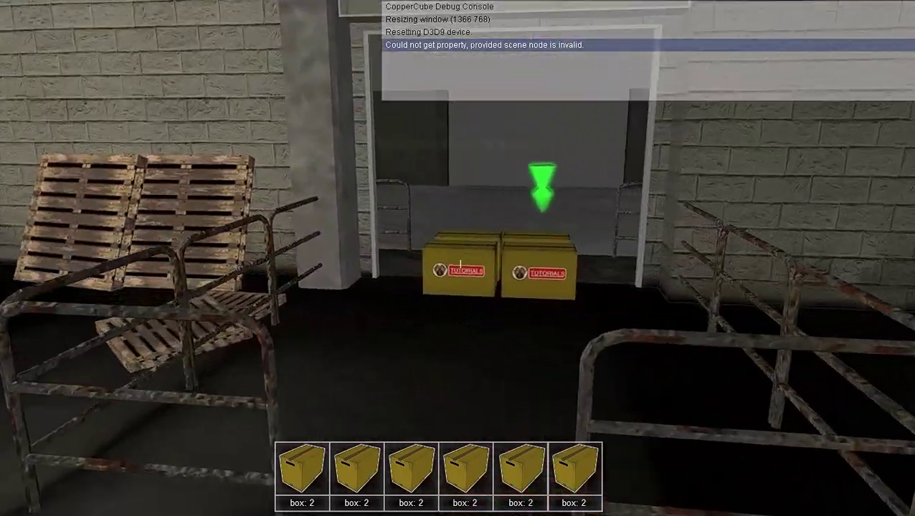
{"action": "key", "text": "s"}
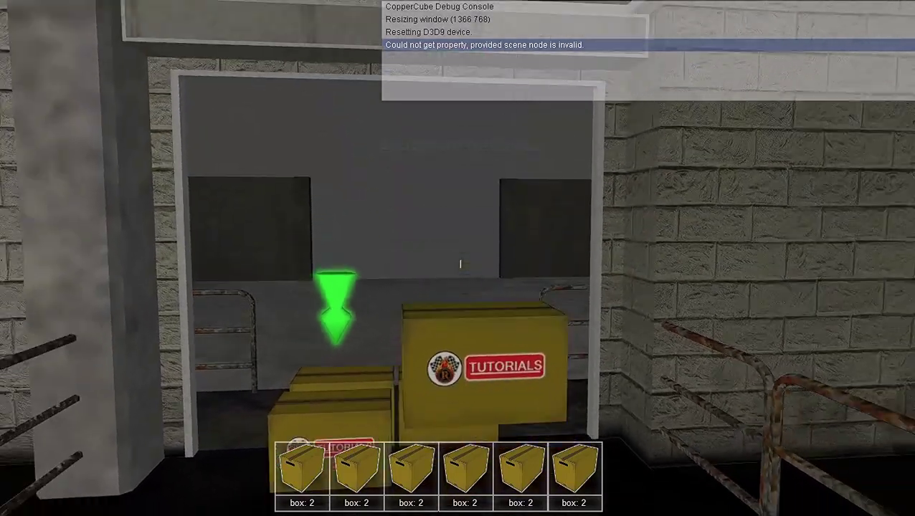
{"action": "key", "text": "w"}
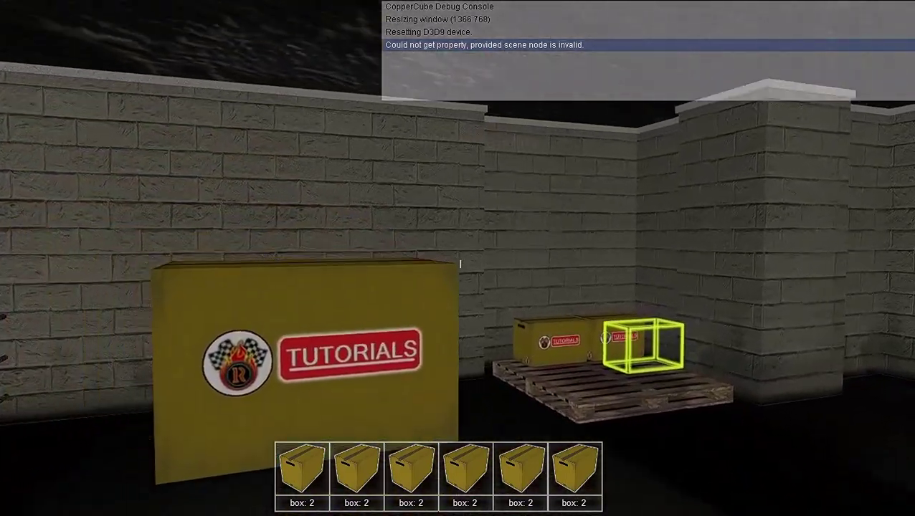
{"action": "left_click", "coordinate": [461, 264]}
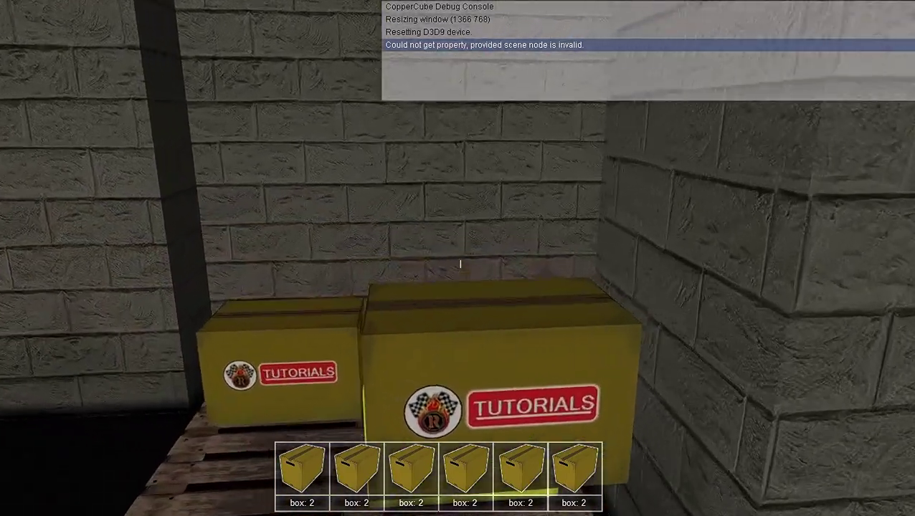
{"action": "left_click", "coordinate": [461, 264]}
- Fetch another box from by the garage and place it on the pallet, bringing counters to box: 4
{"action": "key", "text": "s"}
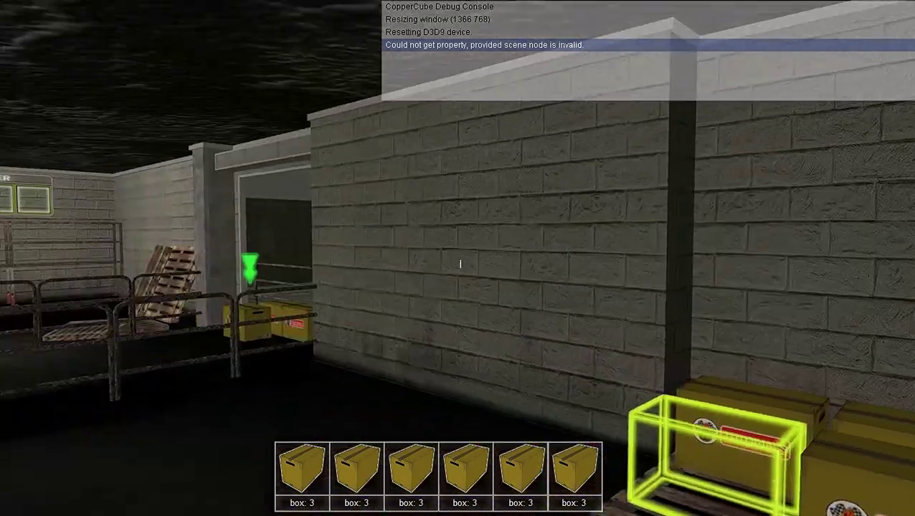
{"action": "key", "text": "w"}
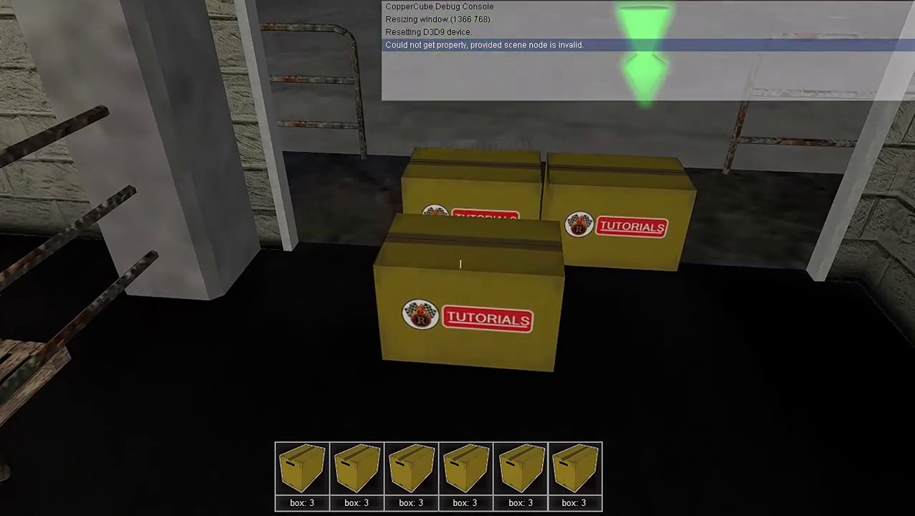
{"action": "key", "text": "s"}
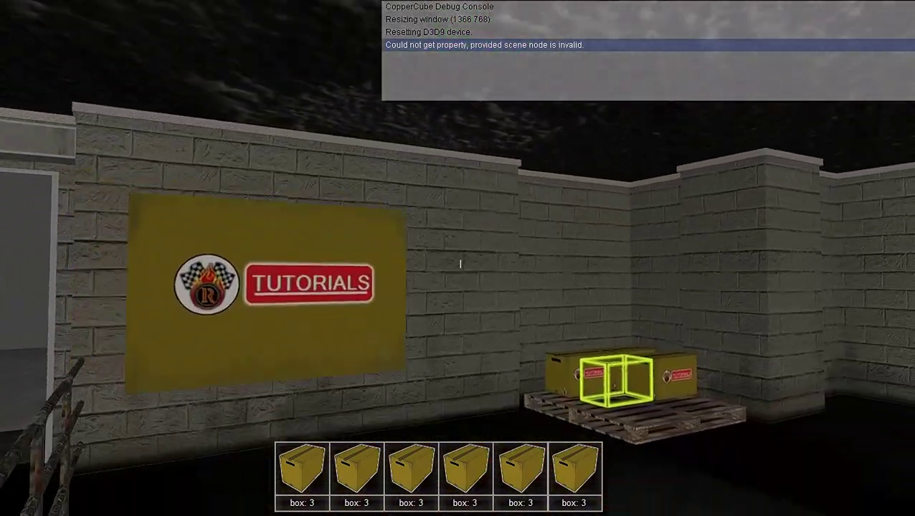
{"action": "key", "text": "w"}
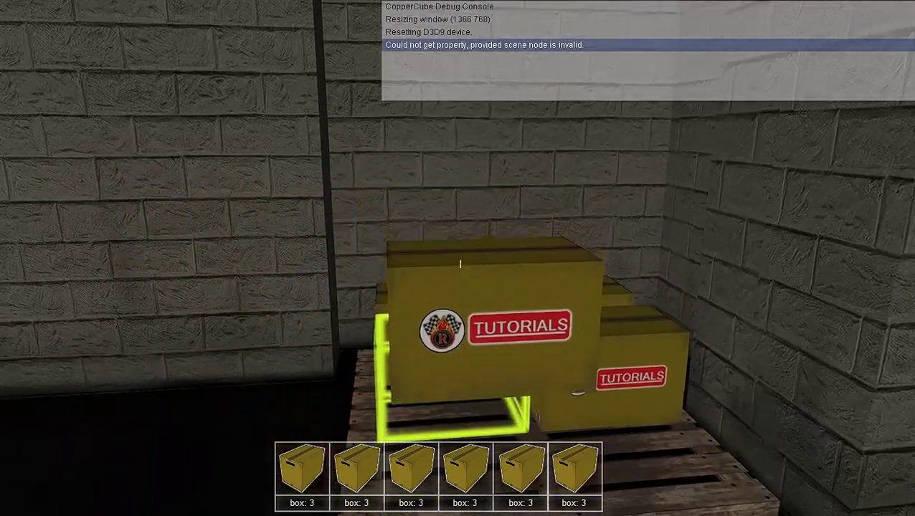
{"action": "left_click", "coordinate": [461, 264]}
- Carry one of the two TUTORIALS boxes from the garage and set it on the pallet
{"action": "key", "text": "s"}
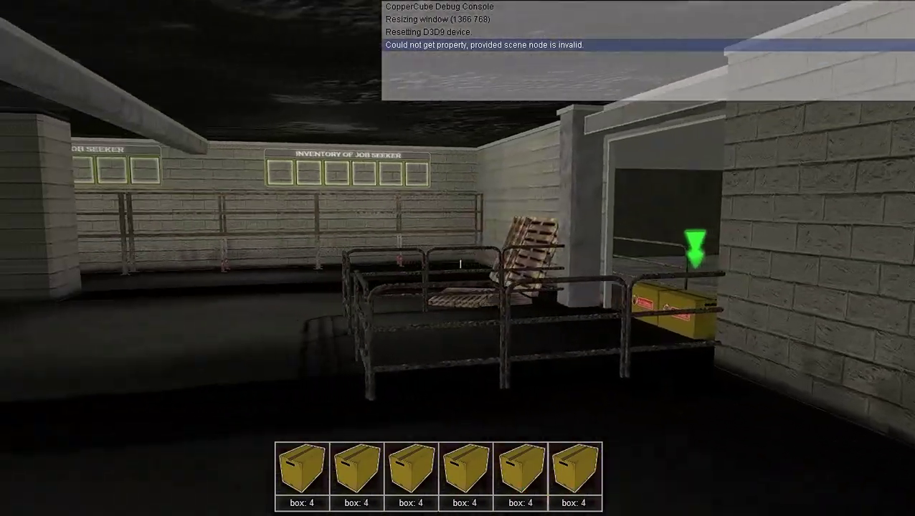
{"action": "key", "text": "w"}
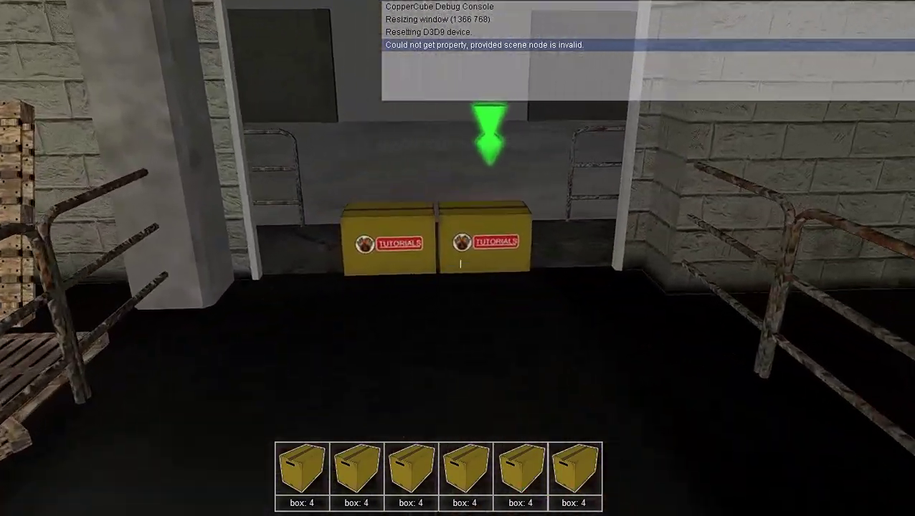
{"action": "key", "text": "s"}
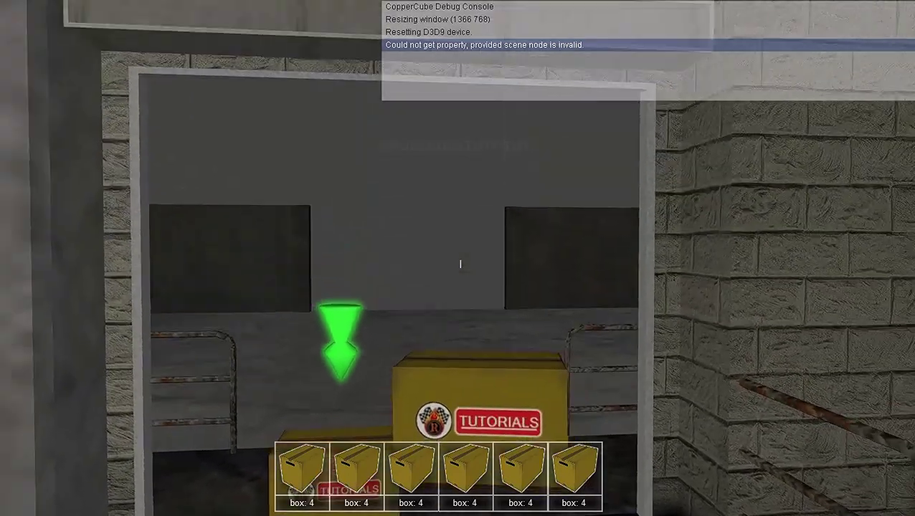
{"action": "key", "text": "w"}
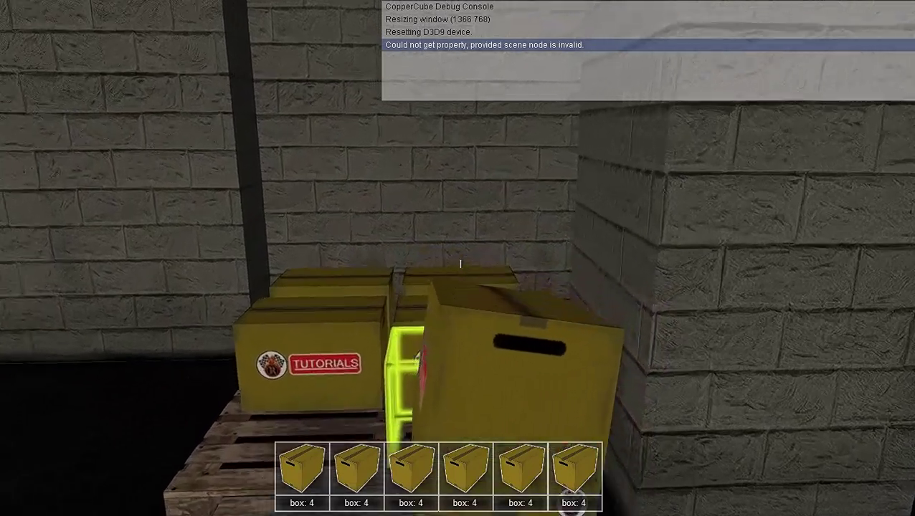
{"action": "left_click", "coordinate": [461, 264]}
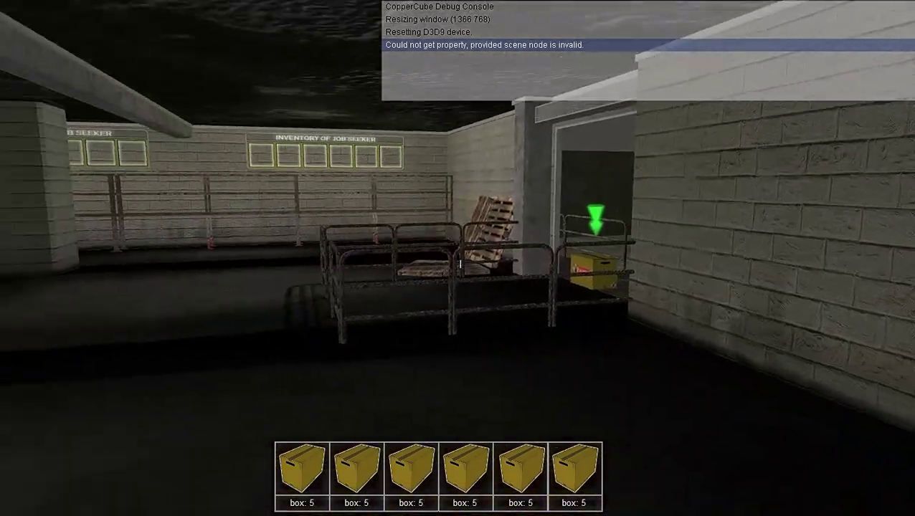
- Fetch the last TUTORIALS box and place it as the sixth box on the pallet, reaching box: 6
{"action": "key", "text": "w"}
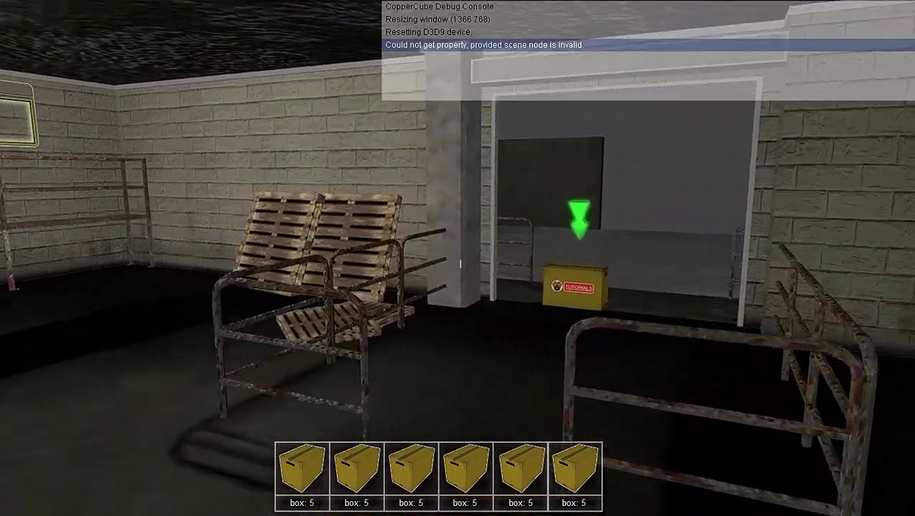
{"action": "key", "text": "w"}
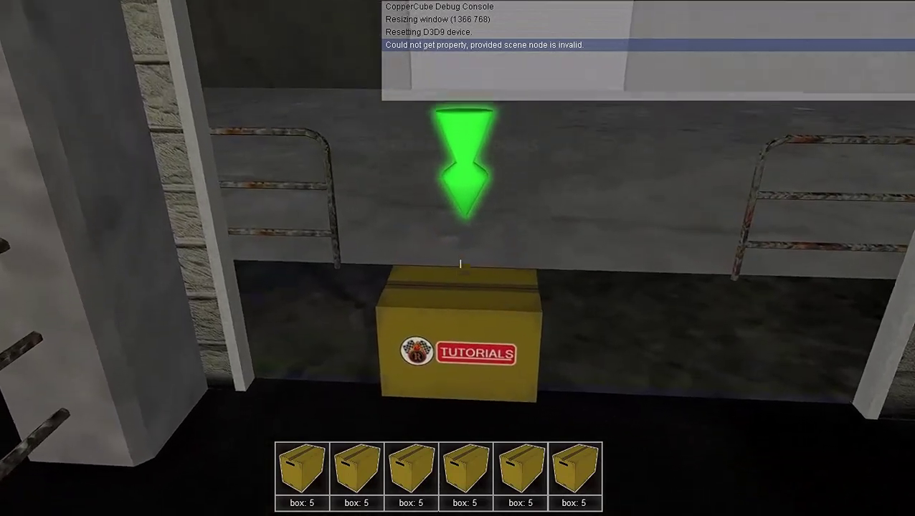
{"action": "key", "text": "s"}
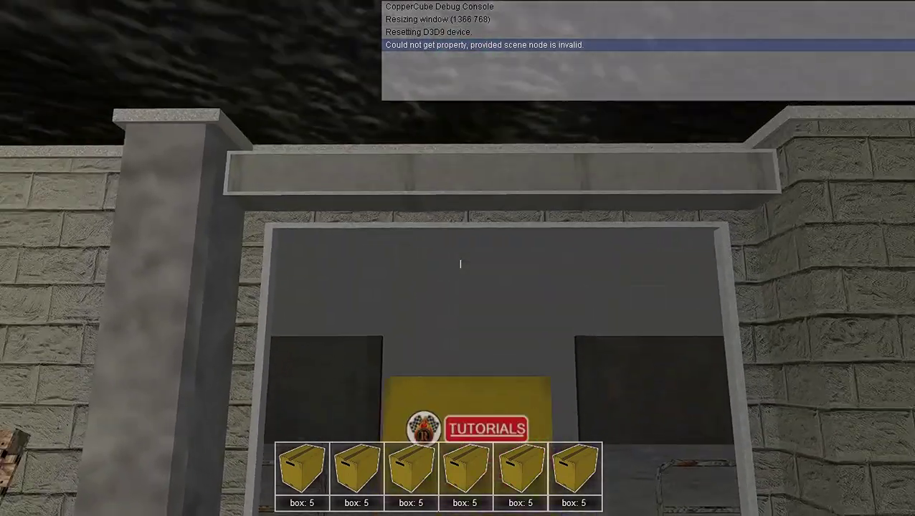
{"action": "key", "text": "w"}
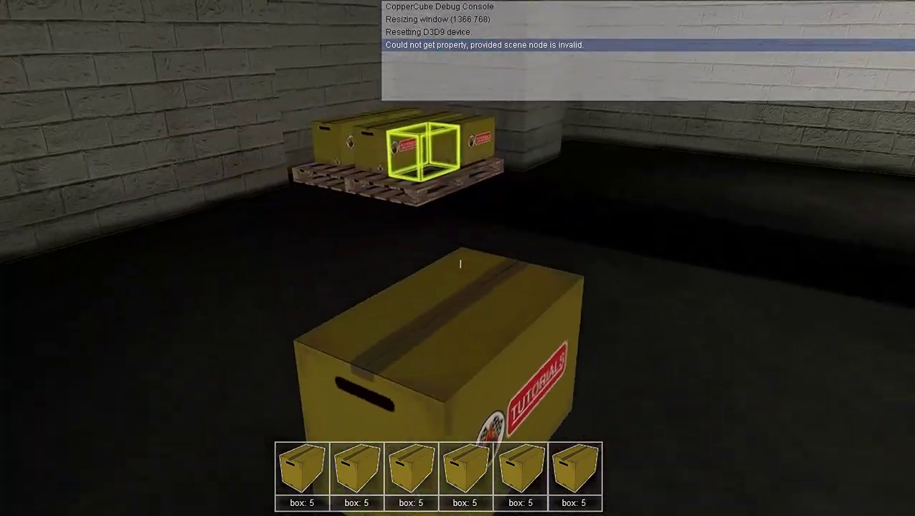
{"action": "key", "text": "w"}
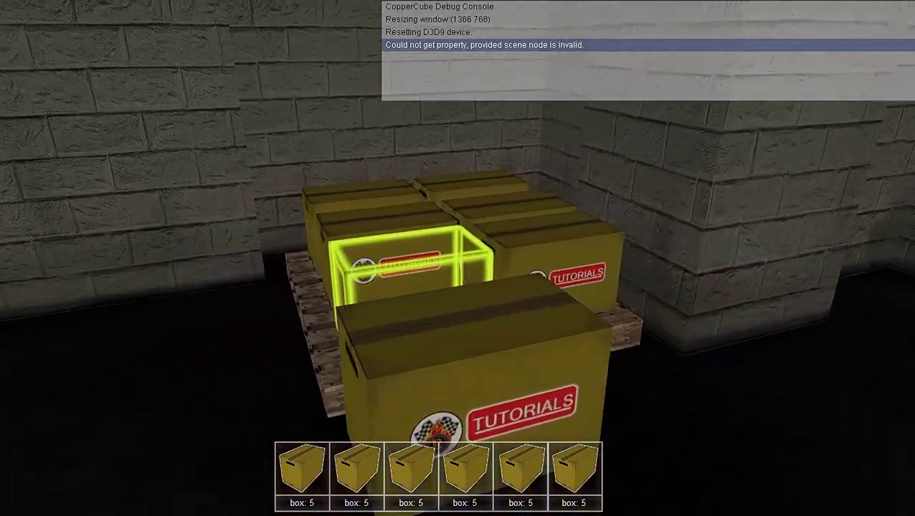
{"action": "left_click", "coordinate": [461, 264]}
{"action": "key", "text": "w"}
{"action": "key", "text": "s"}
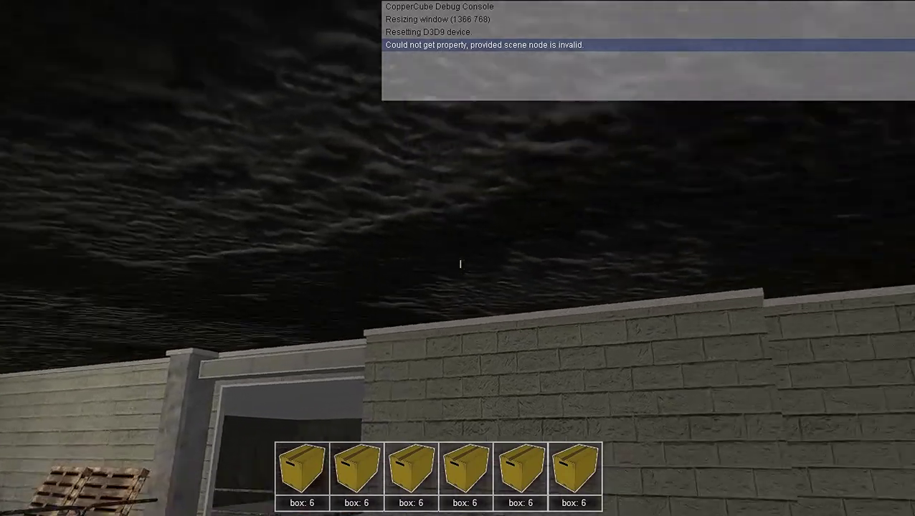
{"action": "mouse_move", "coordinate": [460, 264]}
{"action": "key", "text": "w"}
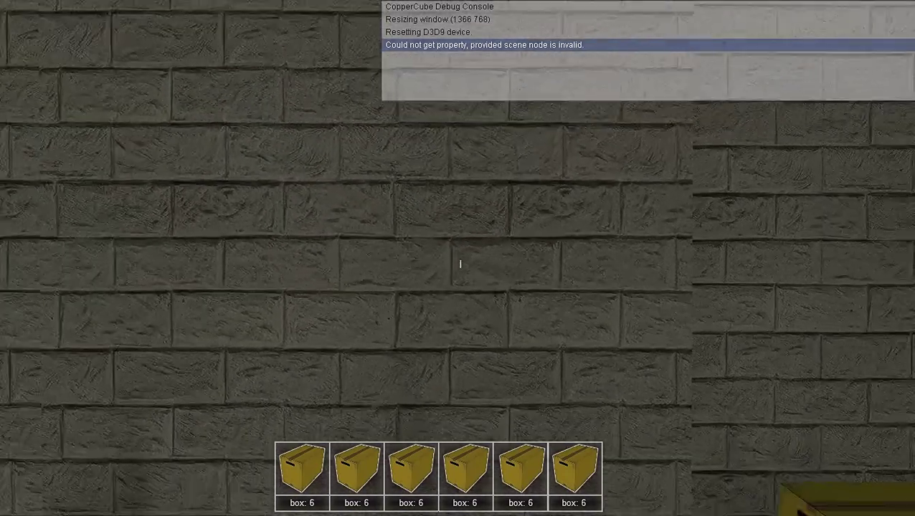
{"action": "key", "text": "s"}
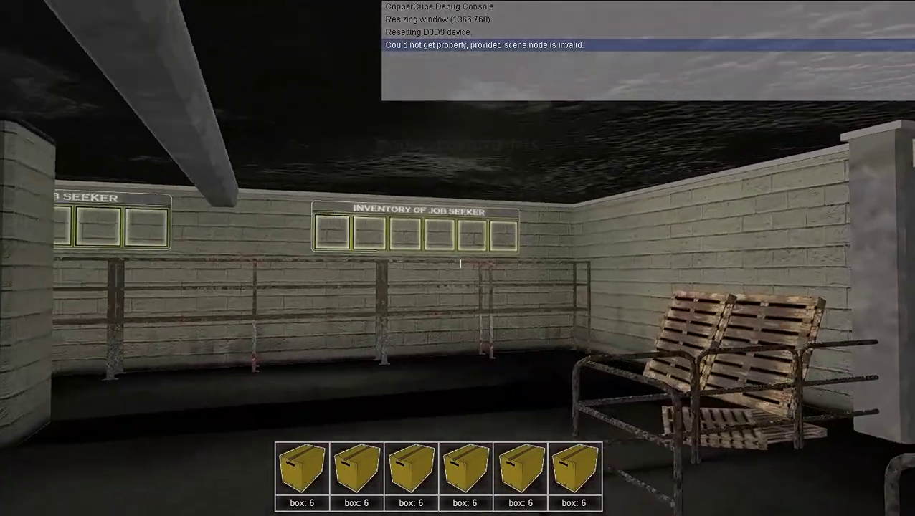
{"action": "key", "text": "w"}
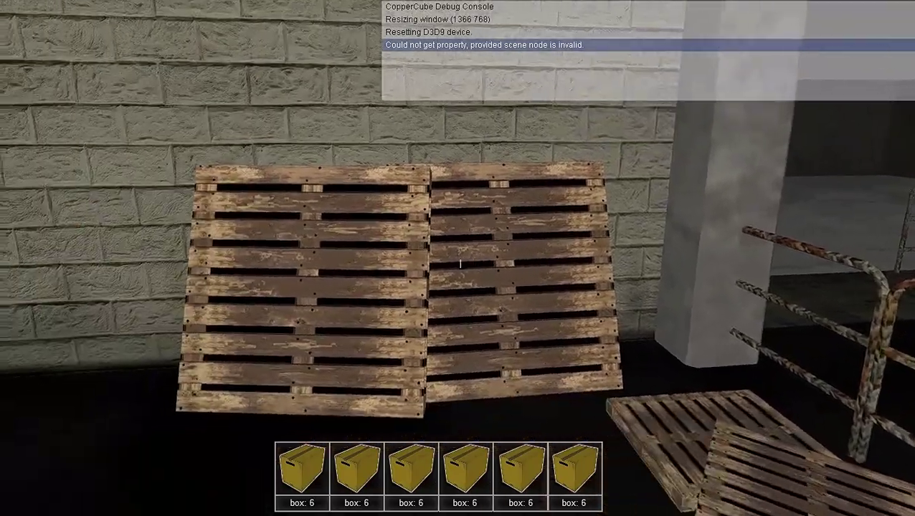
{"action": "key", "text": "s"}
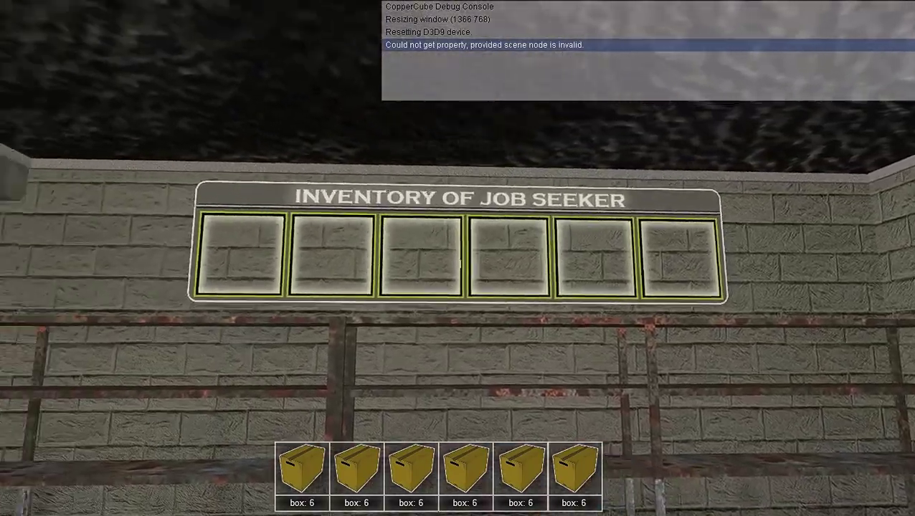
{"action": "key", "text": "w"}
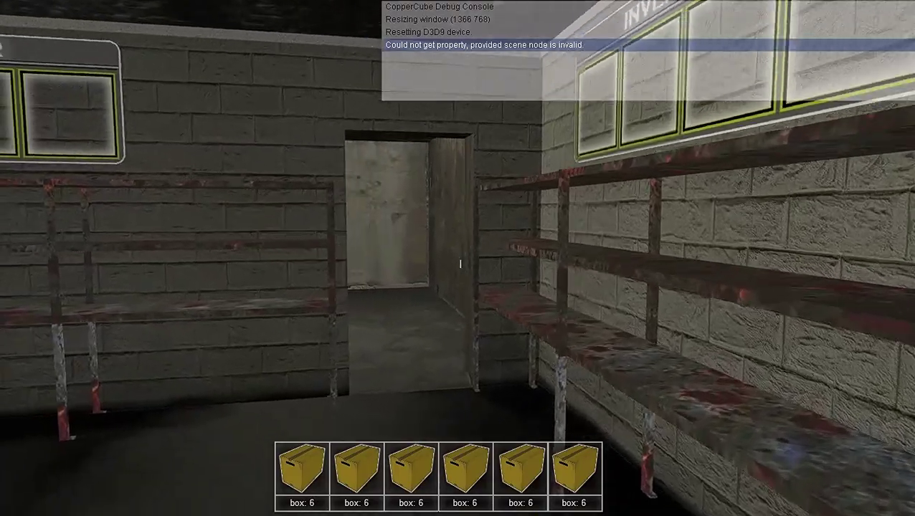
{"action": "key", "text": "w"}
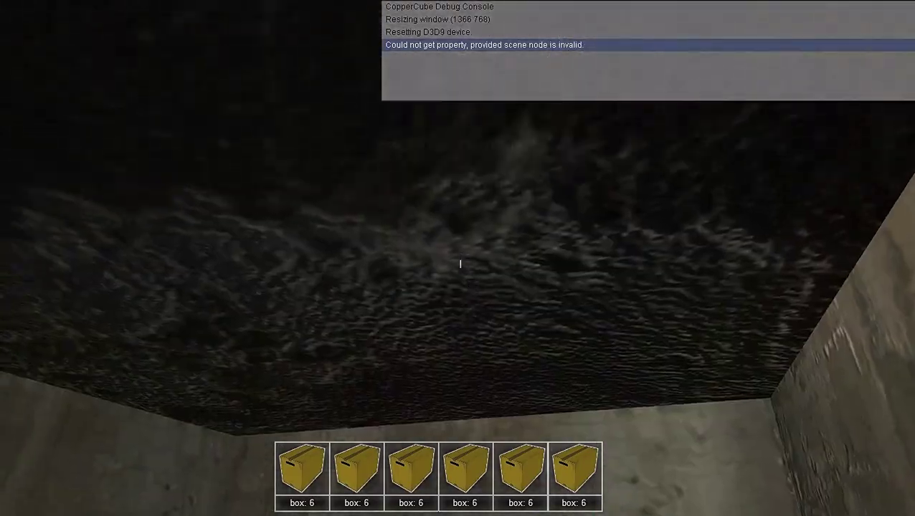
{"action": "key", "text": "w"}
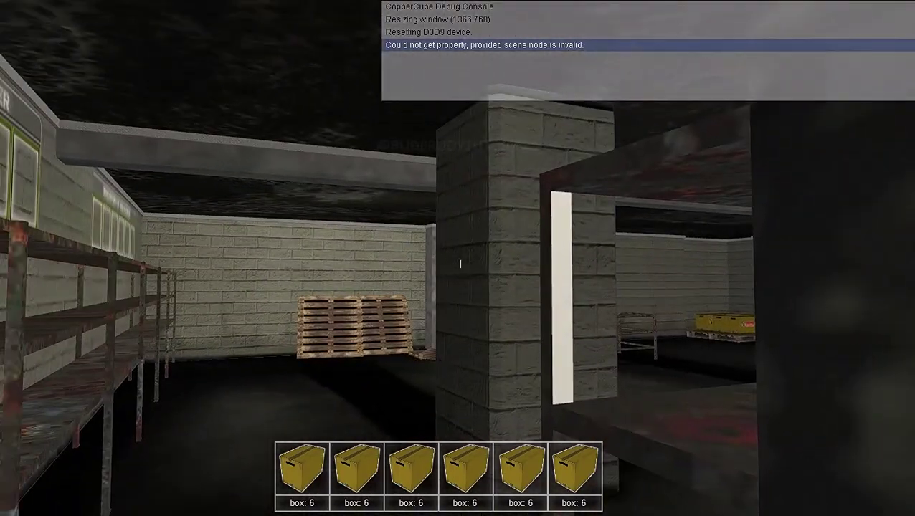
{"action": "key", "text": "w"}
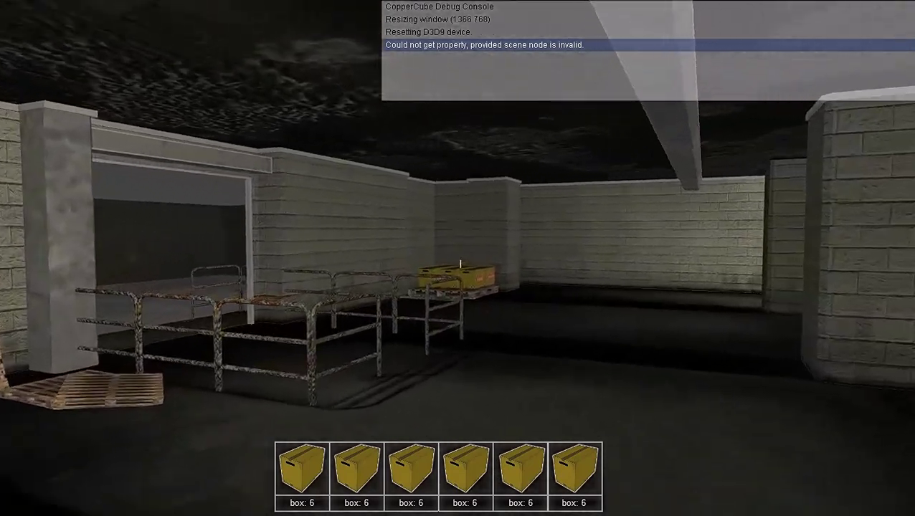
{"action": "key", "text": "w"}
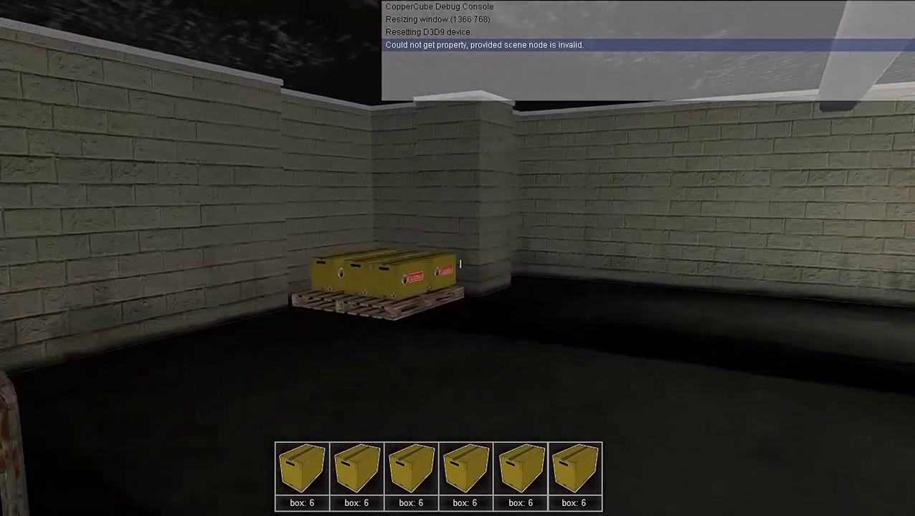
{"action": "key", "text": "w"}
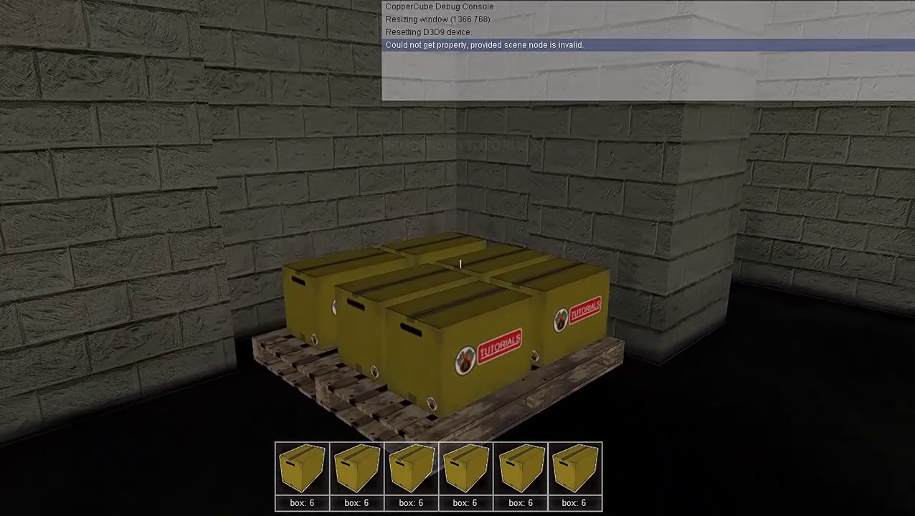